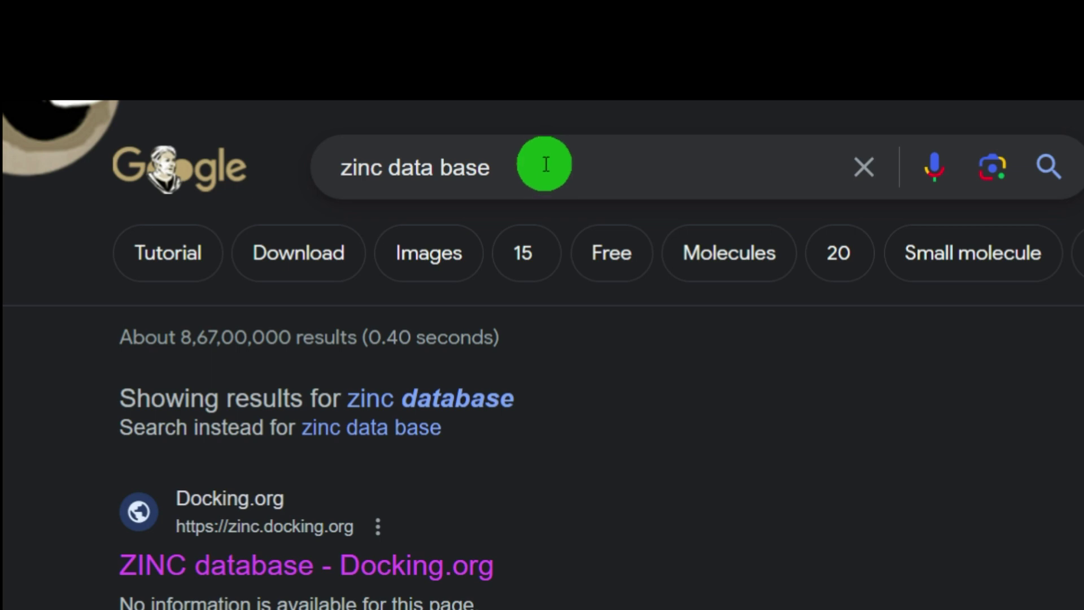
- Search Google for "zinc data base" and open the ZINC database site on Docking.org
click(546, 164)
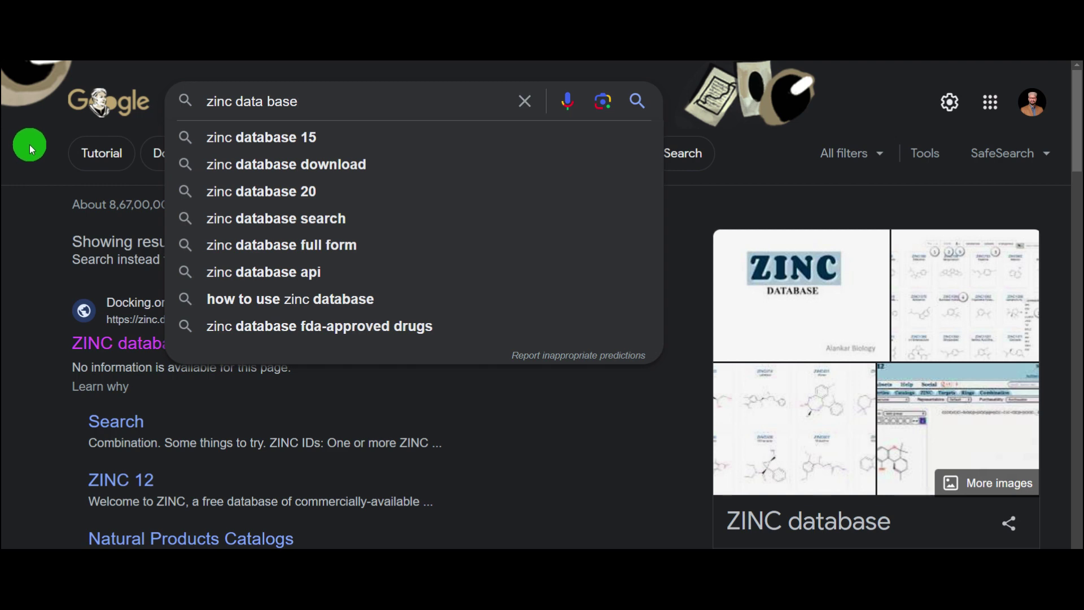
click(635, 101)
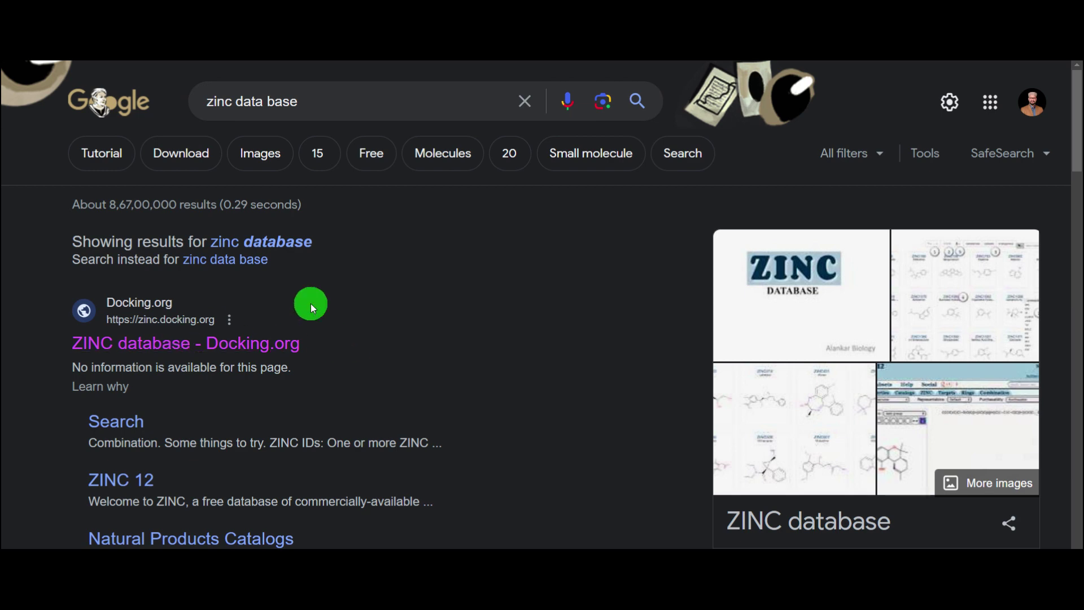
click(236, 351)
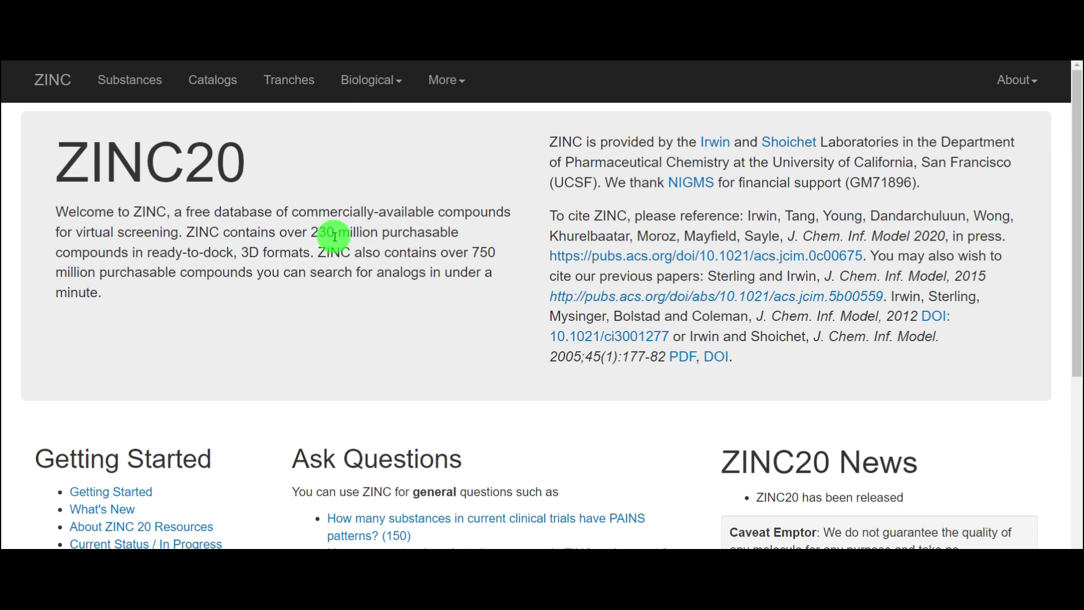
- Read the ZINC20 home page's news heading and its introduction to the free database and purchasable compounds
scroll(335, 236, down, 1)
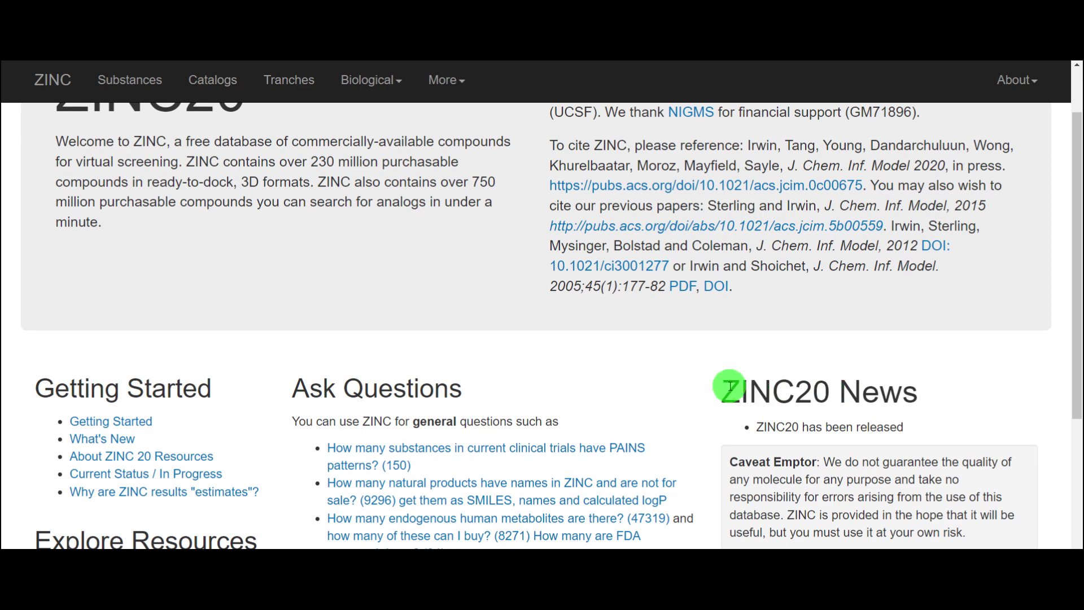
drag(723, 389, 923, 385)
click(972, 415)
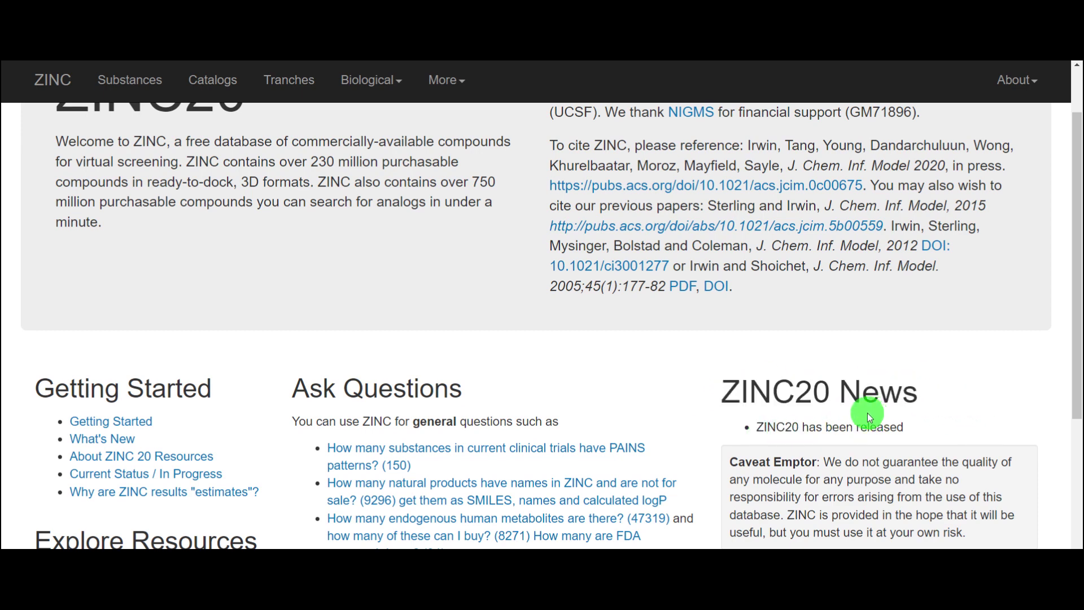
scroll(867, 414, up, 1)
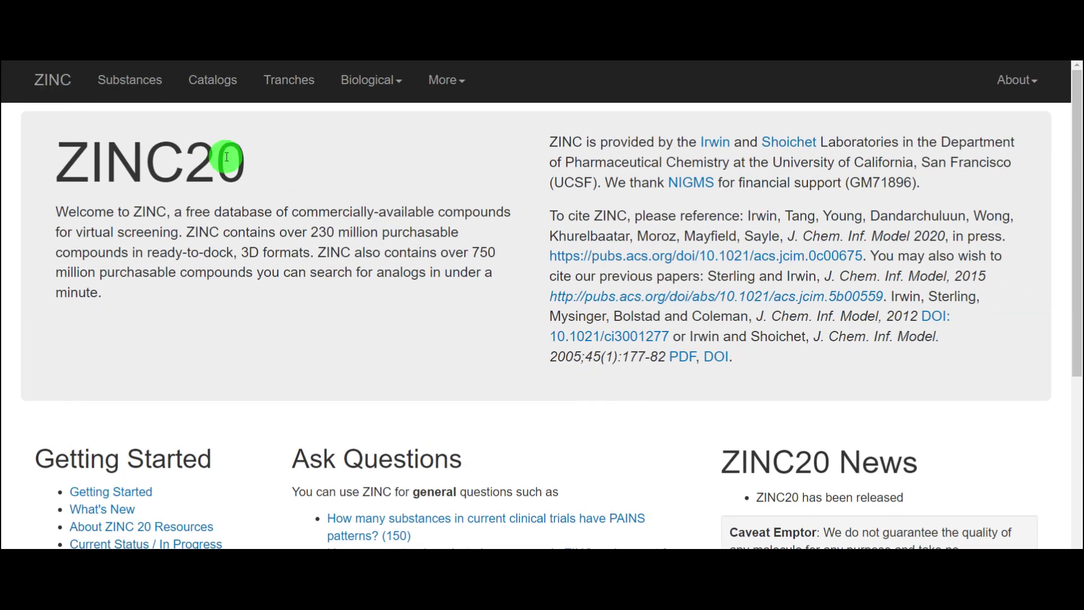
drag(244, 154, 54, 156)
click(290, 148)
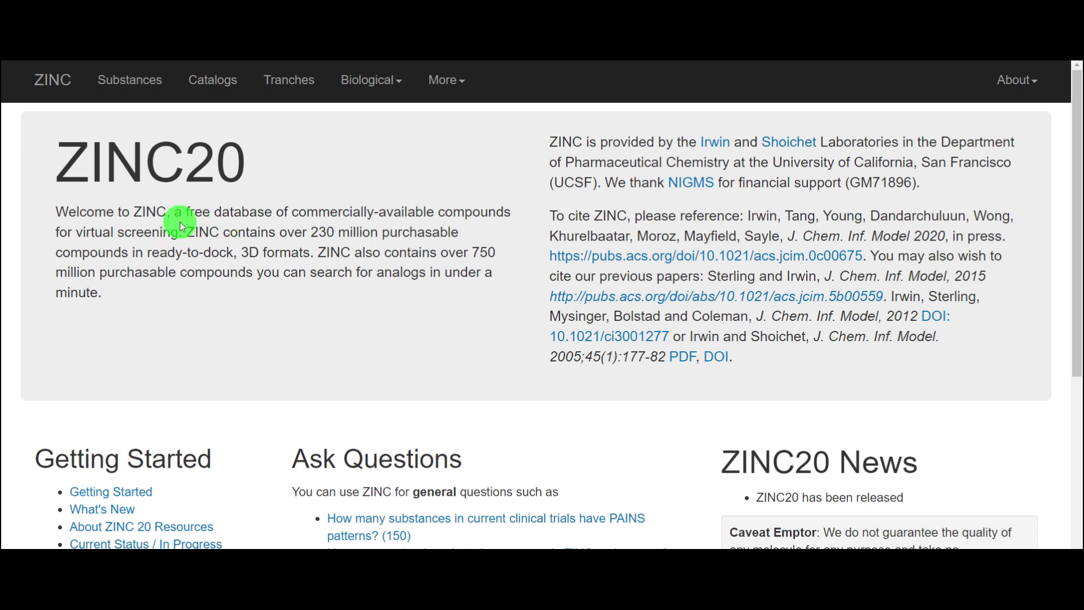
drag(188, 213, 274, 209)
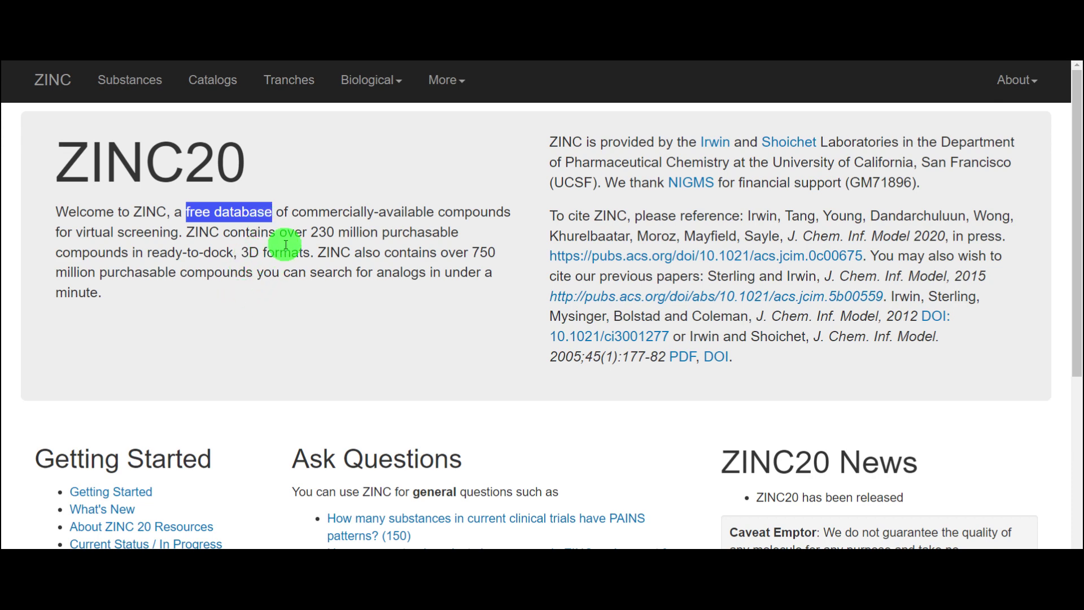
drag(310, 232, 453, 231)
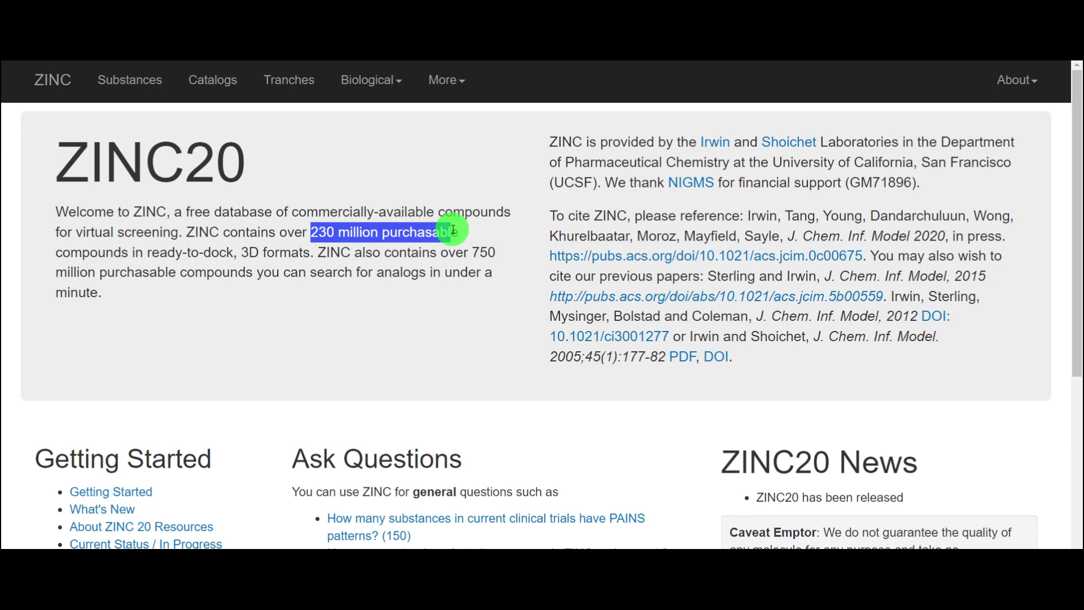
click(135, 254)
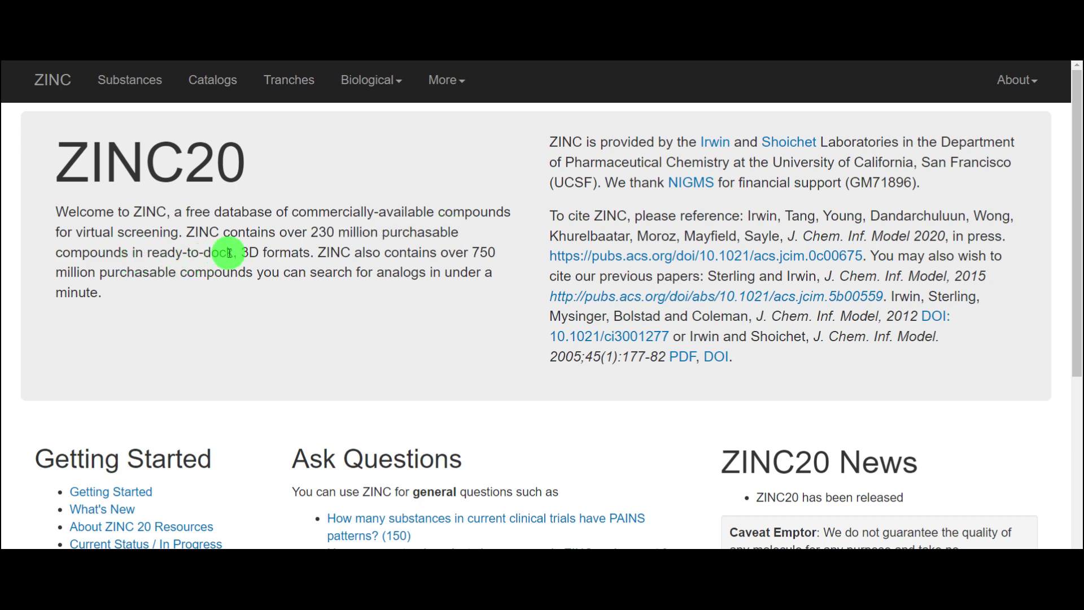
drag(303, 252, 310, 233)
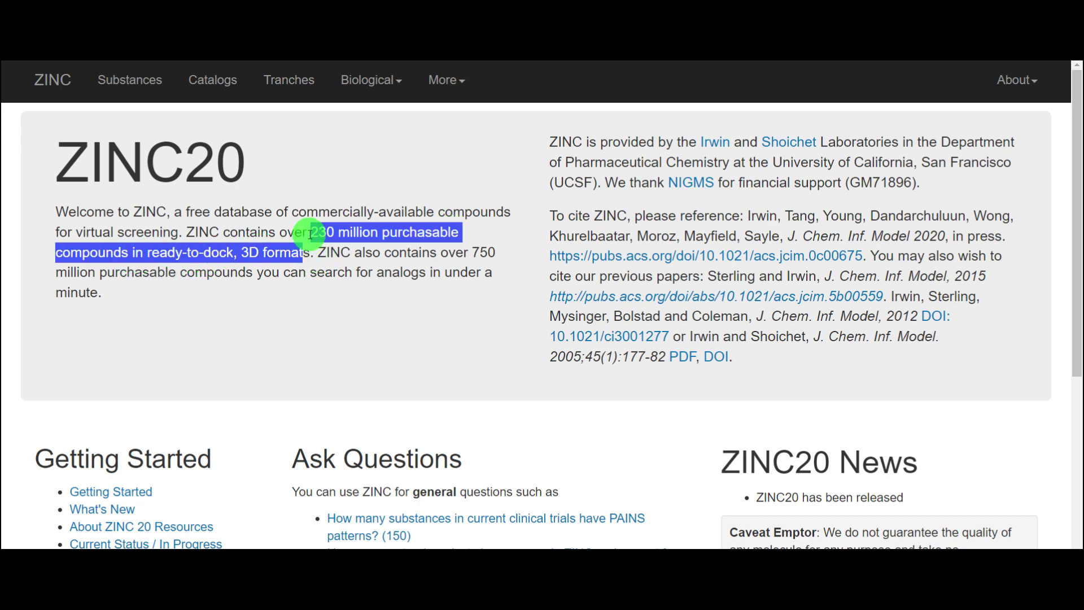
click(449, 282)
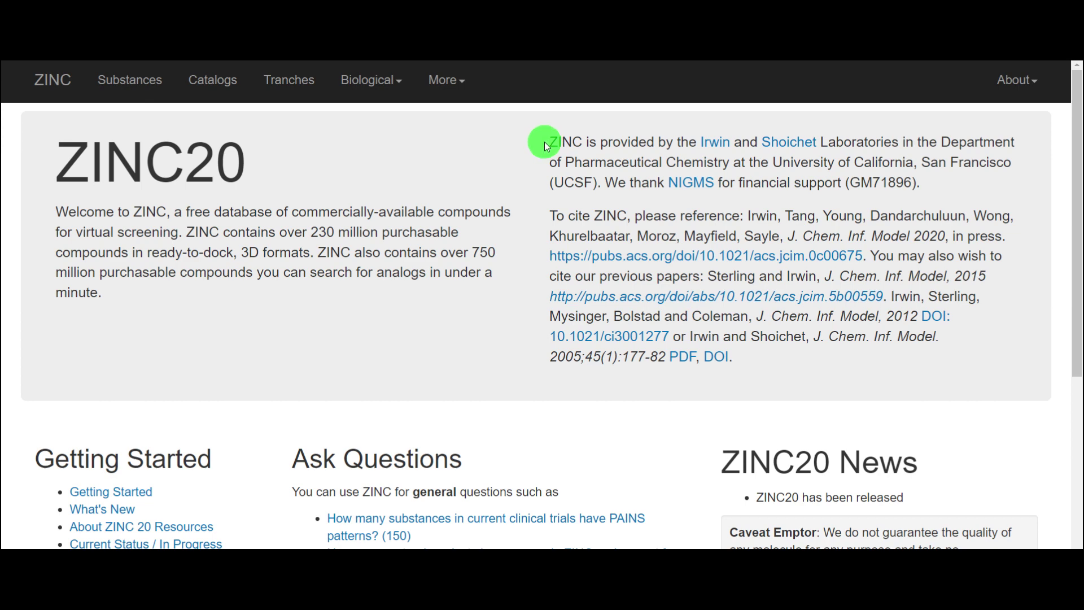
- Review the home page's provider credits and citation references, plus the Getting Started, Explore Resources and Ask Questions sections
drag(544, 141, 922, 142)
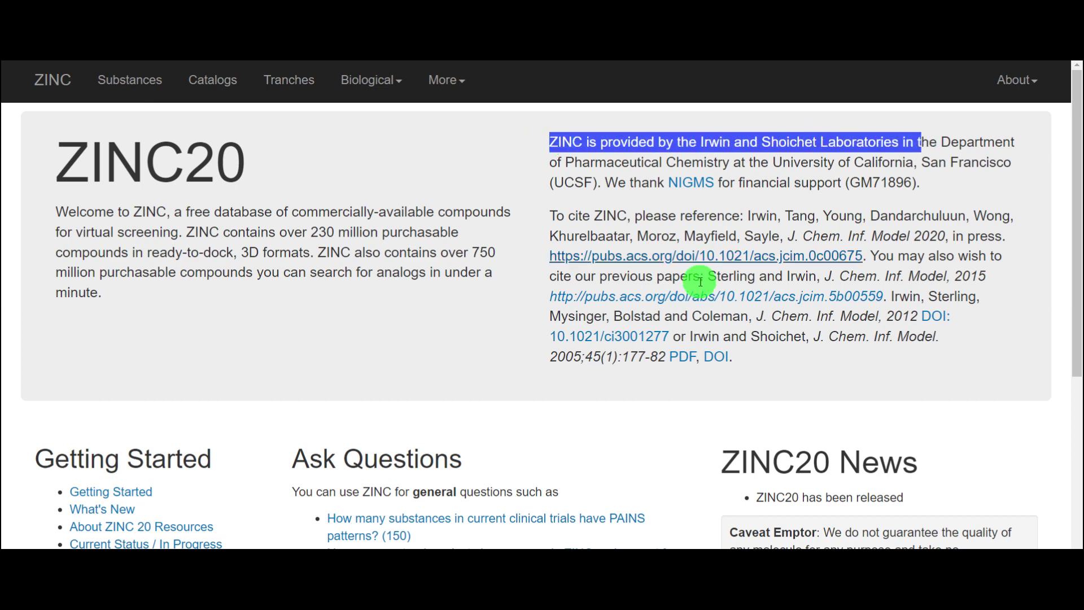
click(553, 204)
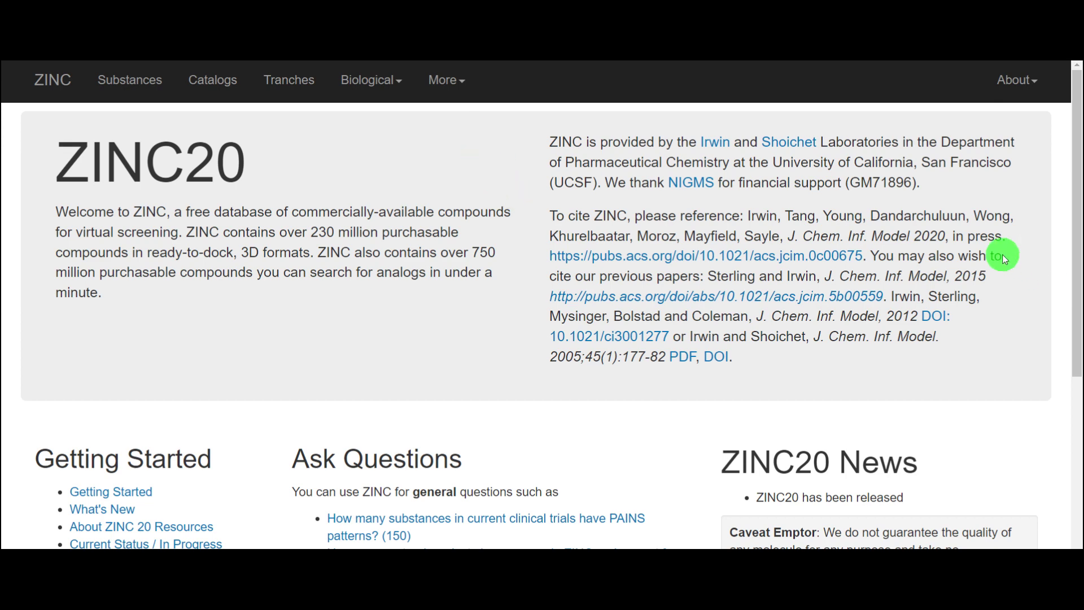
double_click(930, 237)
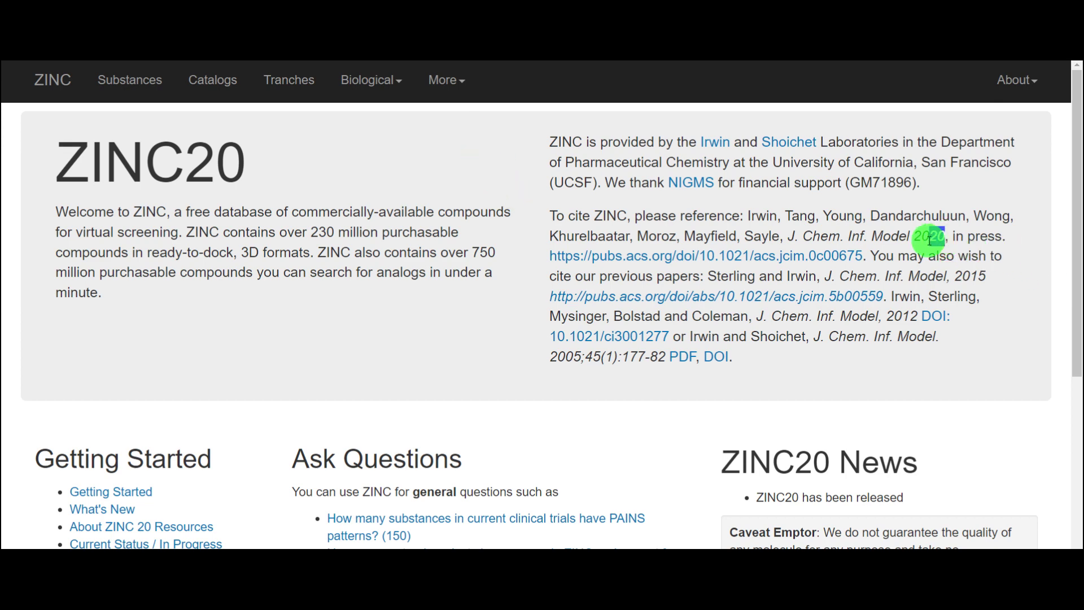
click(899, 253)
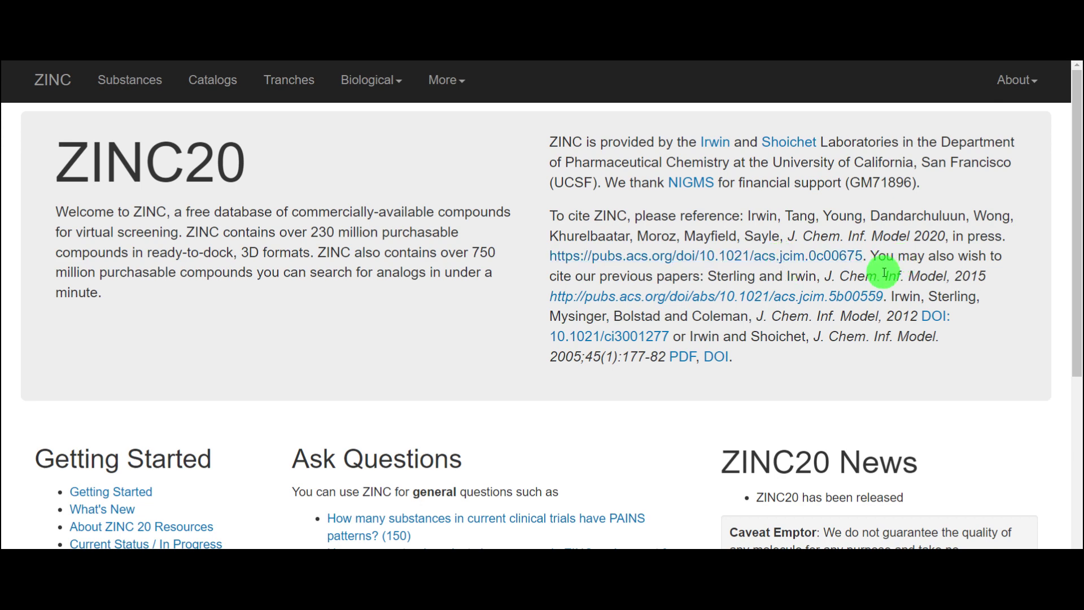
scroll(884, 269, down, 1)
scroll(170, 402, down, 1)
scroll(170, 398, down, 3)
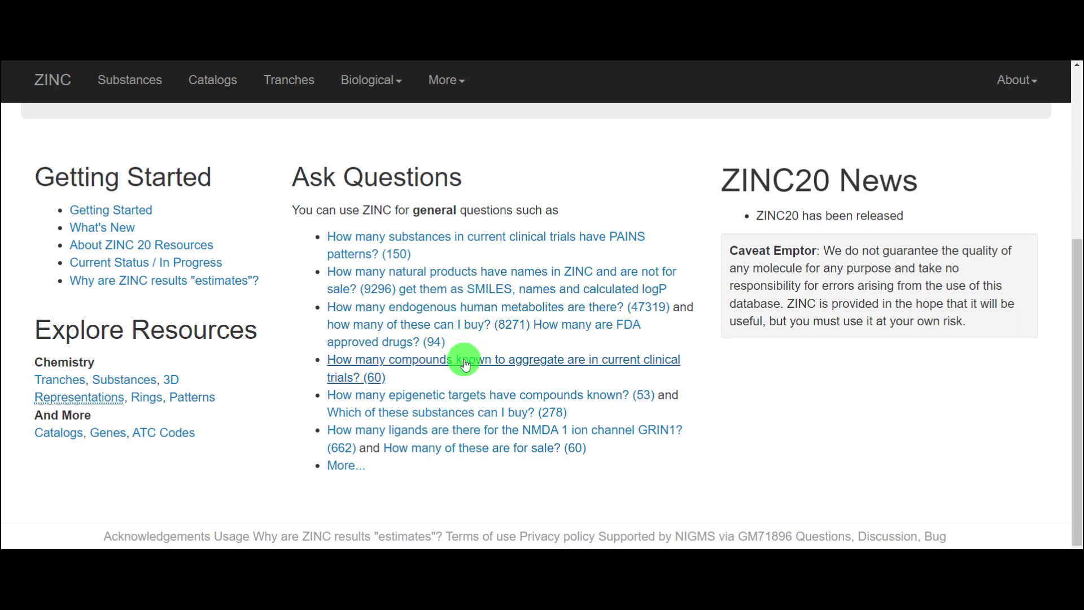
scroll(466, 283, up, 1)
scroll(395, 288, up, 2)
scroll(387, 305, down, 3)
scroll(468, 371, up, 5)
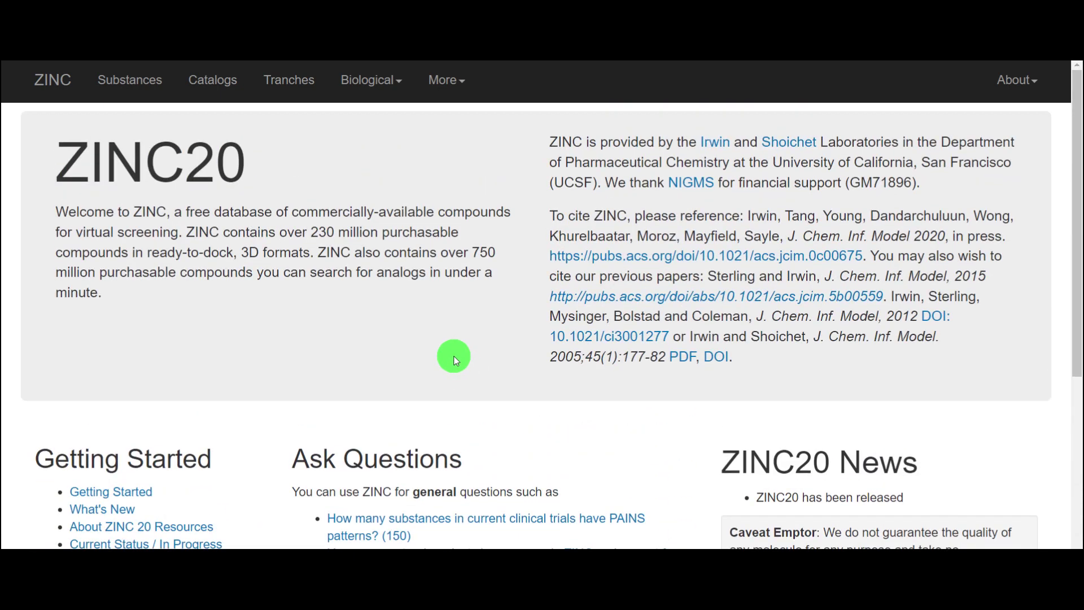
- Open the Substances page and place a benzene ring on the empty molecule drawing canvas
click(146, 90)
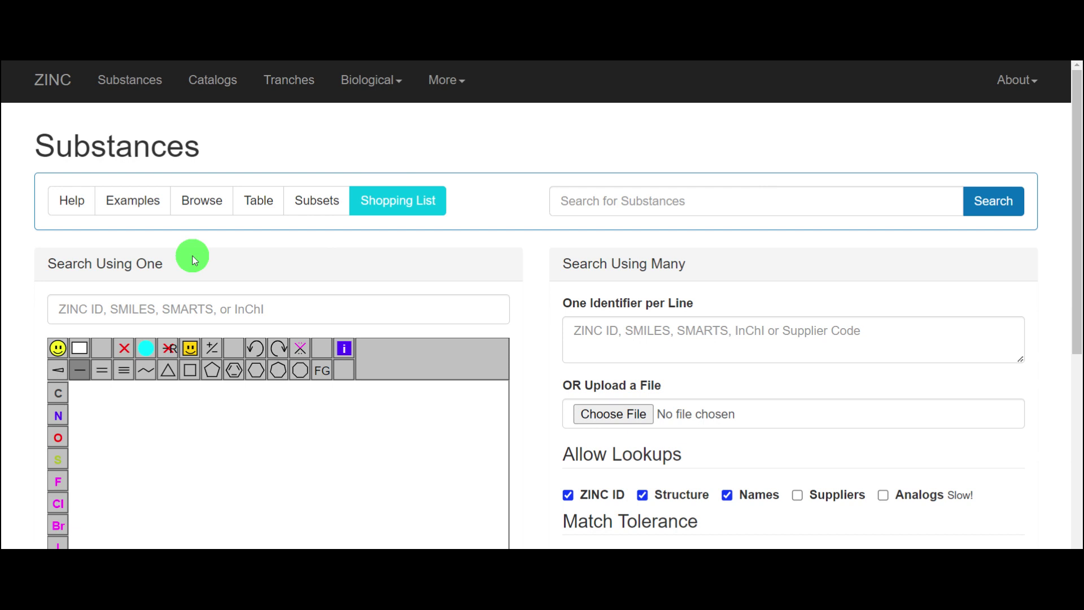
scroll(192, 256, down, 3)
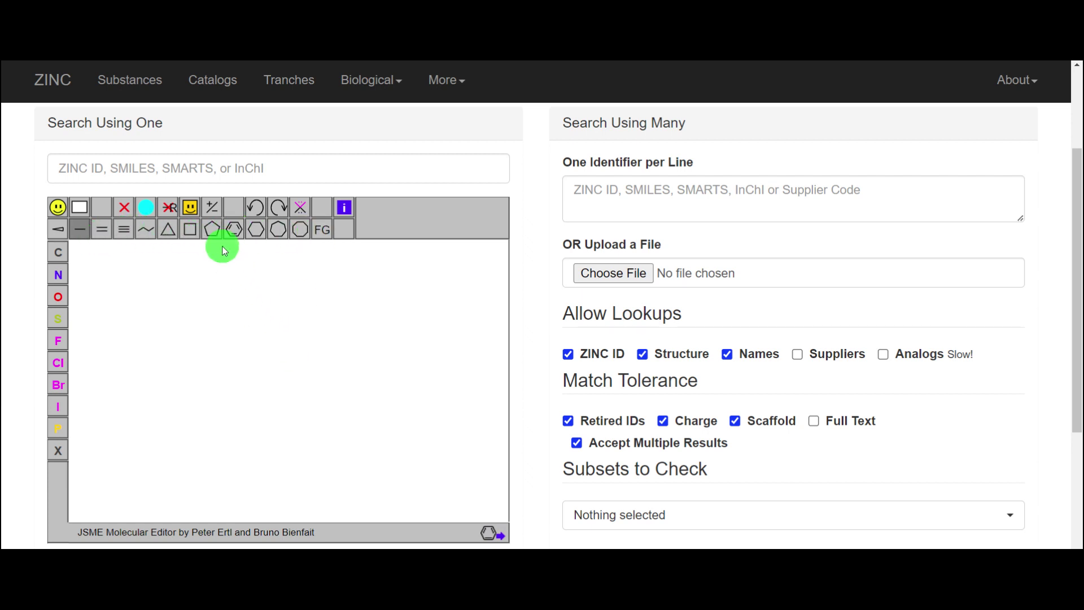
click(236, 231)
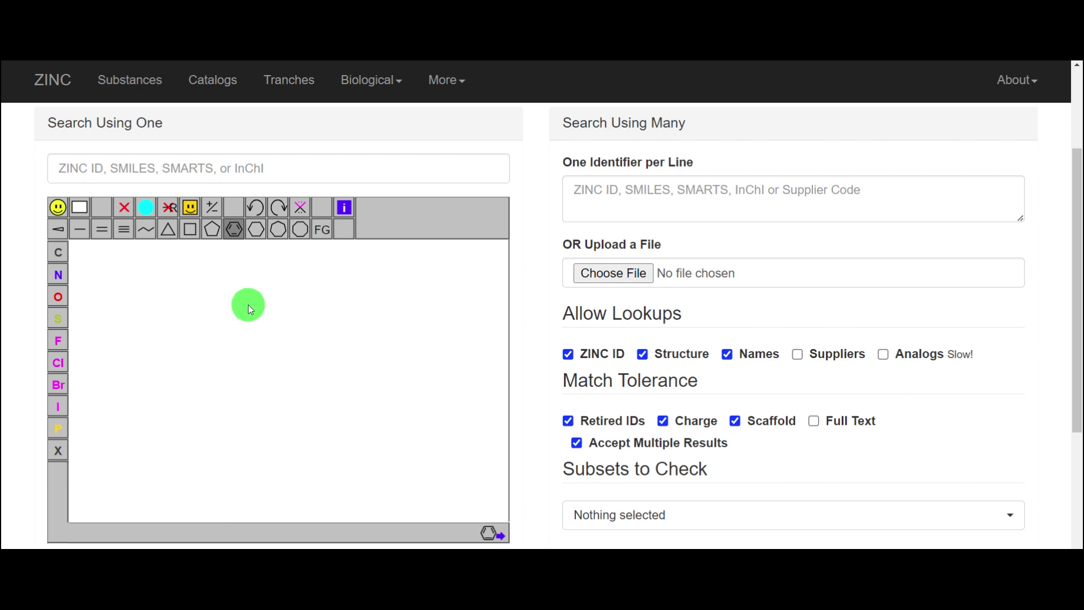
click(250, 309)
drag(248, 305, 284, 363)
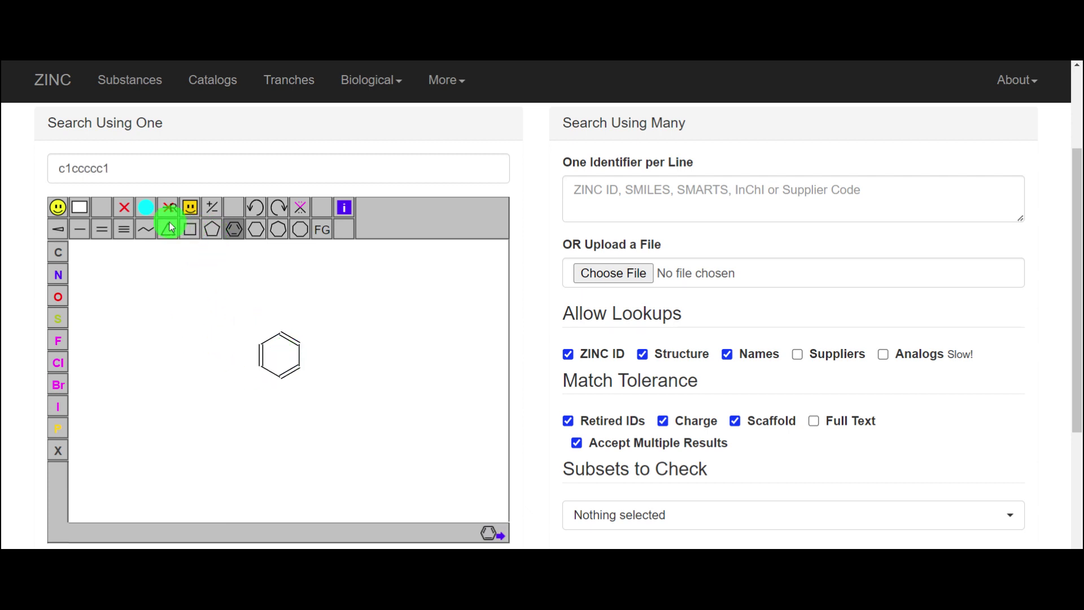
- Attach a double-bonded oxygen to the top carbon of the benzene ring
click(101, 229)
click(281, 331)
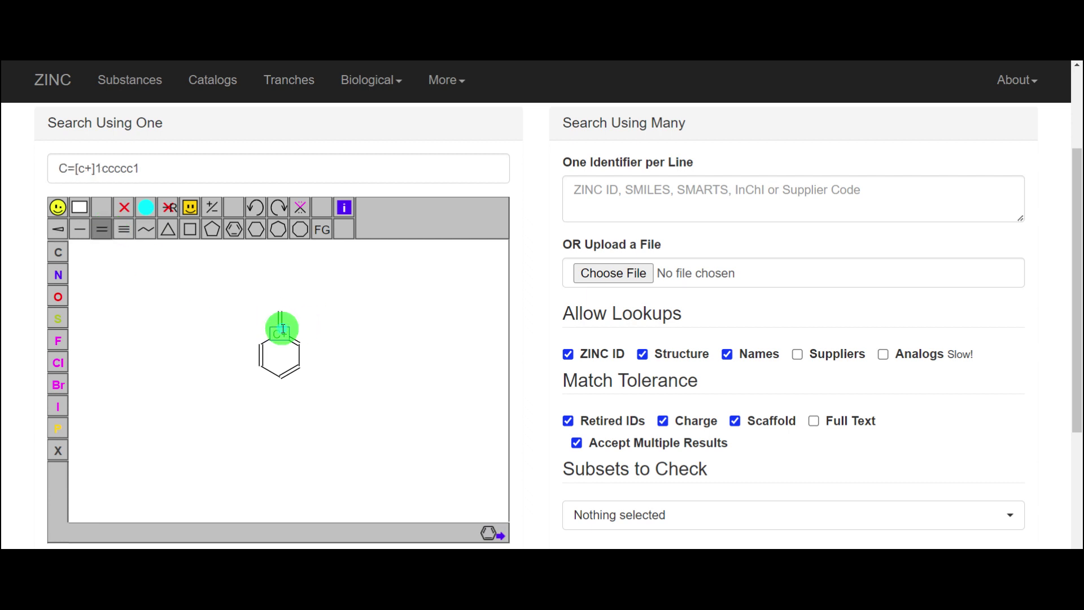
click(58, 296)
click(280, 313)
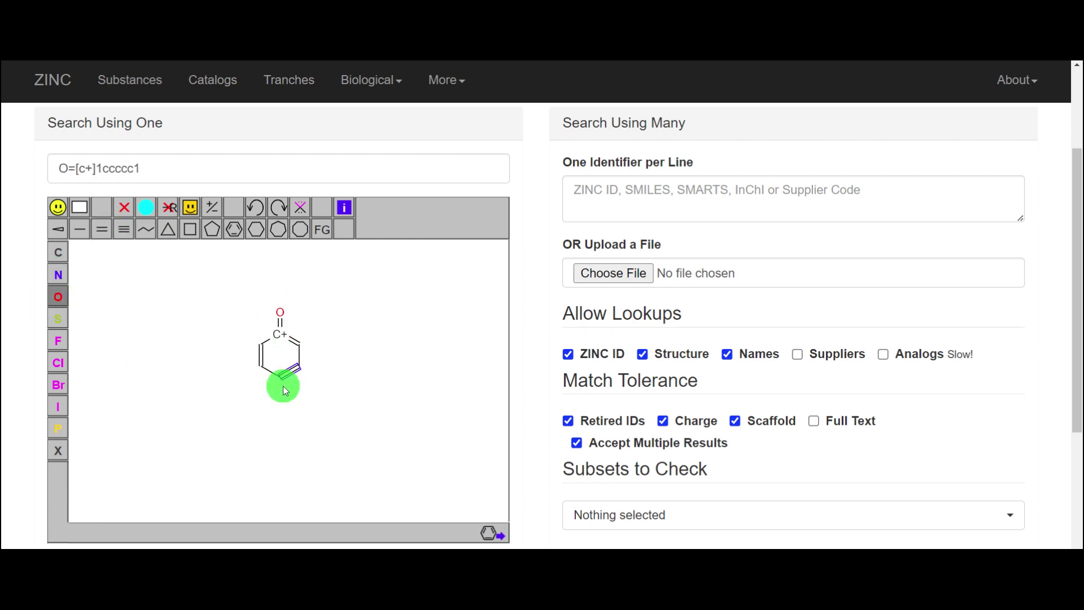
- Add a single-bonded nitrogen to the ring's lower-left carbon to form an amino group
click(80, 229)
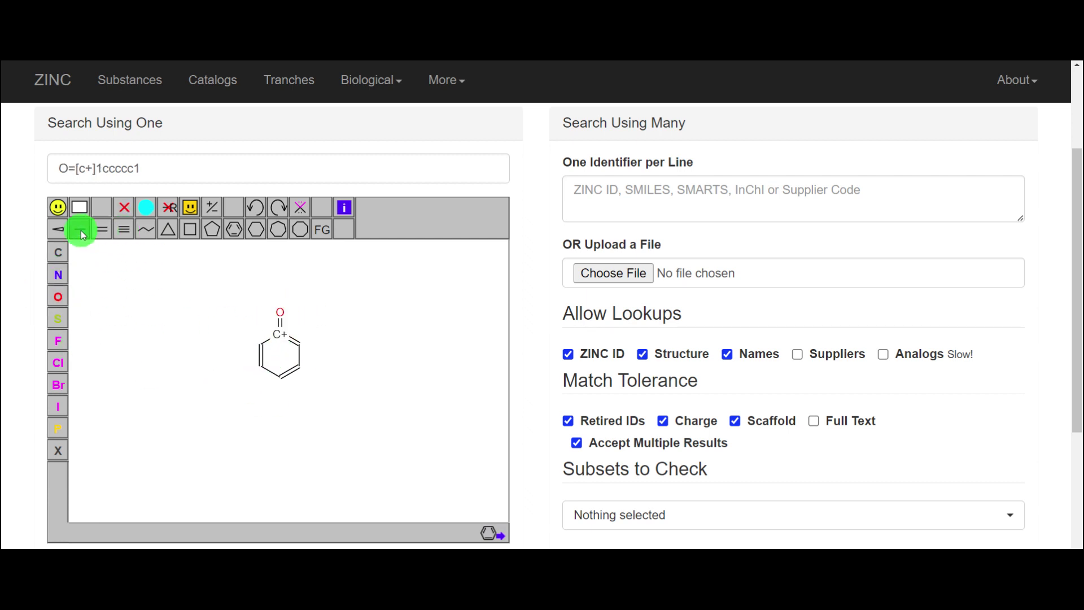
click(259, 367)
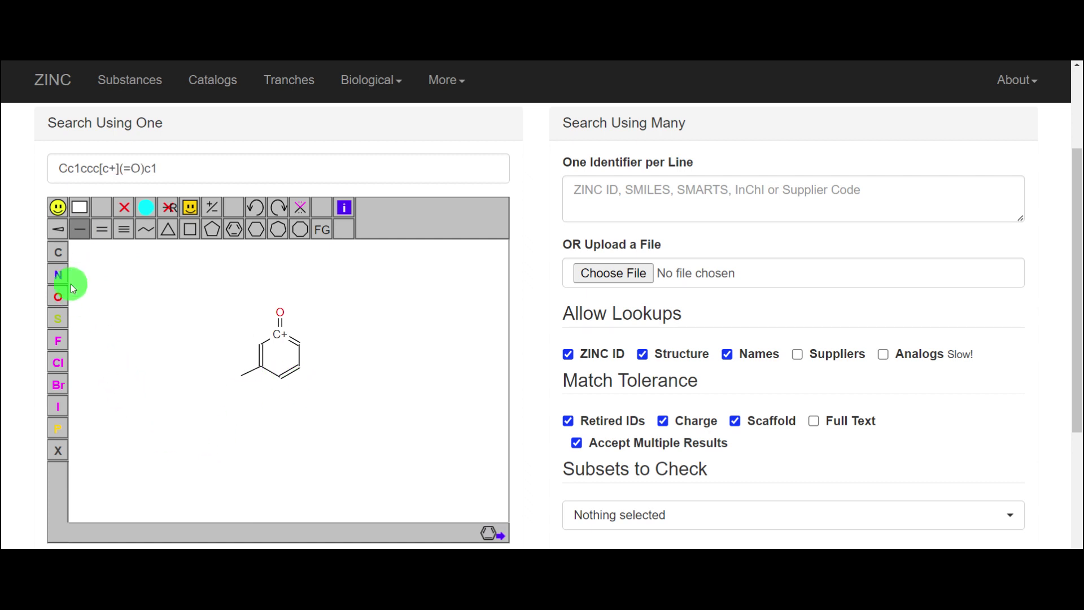
click(50, 274)
click(225, 375)
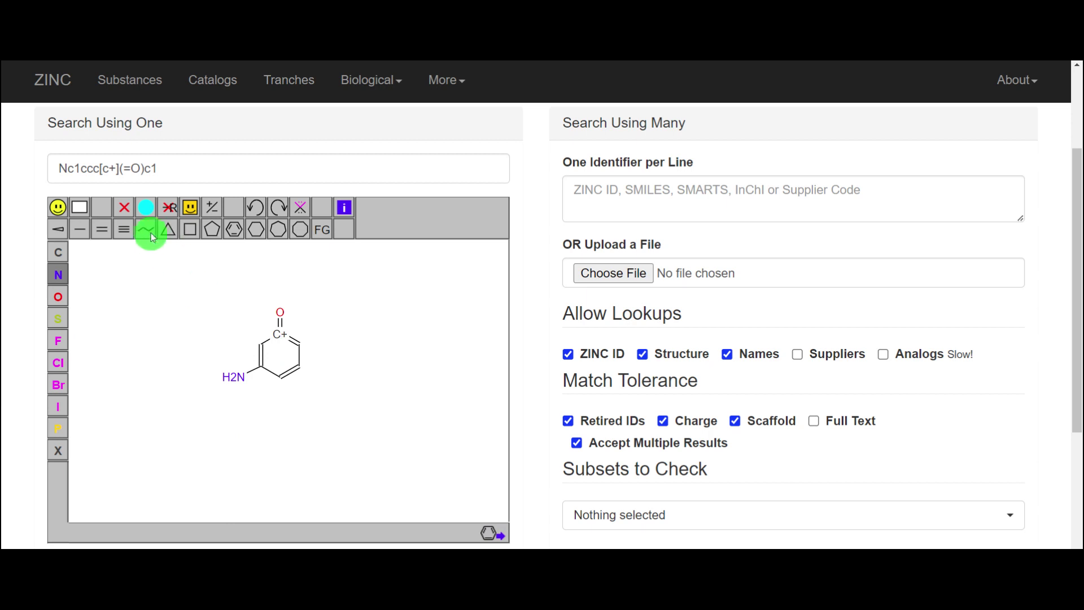
- Add a single-bonded oxygen to the ring's lower-right carbon to form a hydroxyl group
click(79, 229)
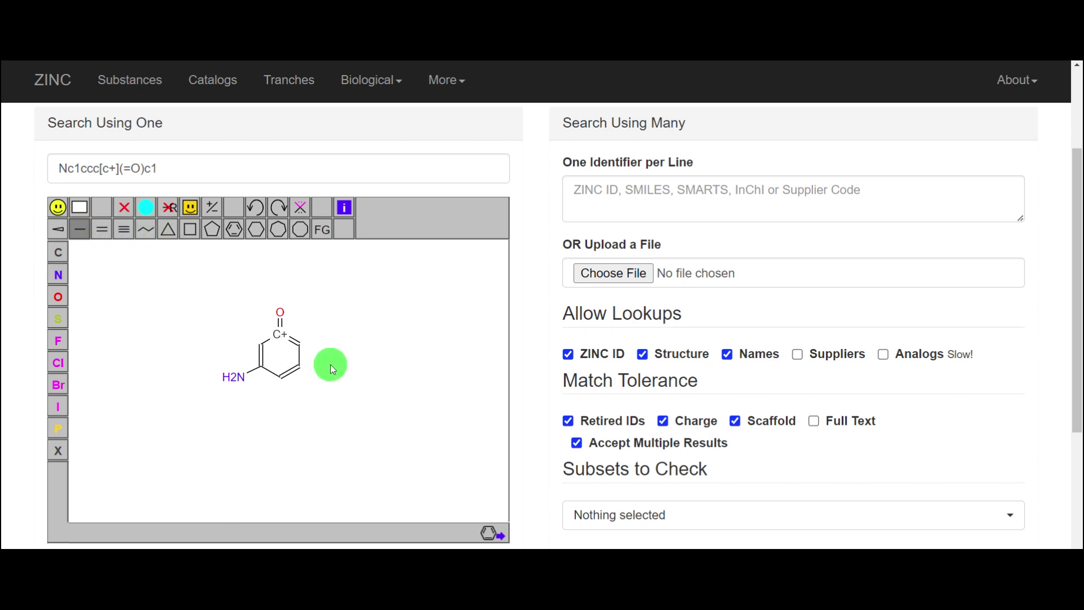
click(300, 371)
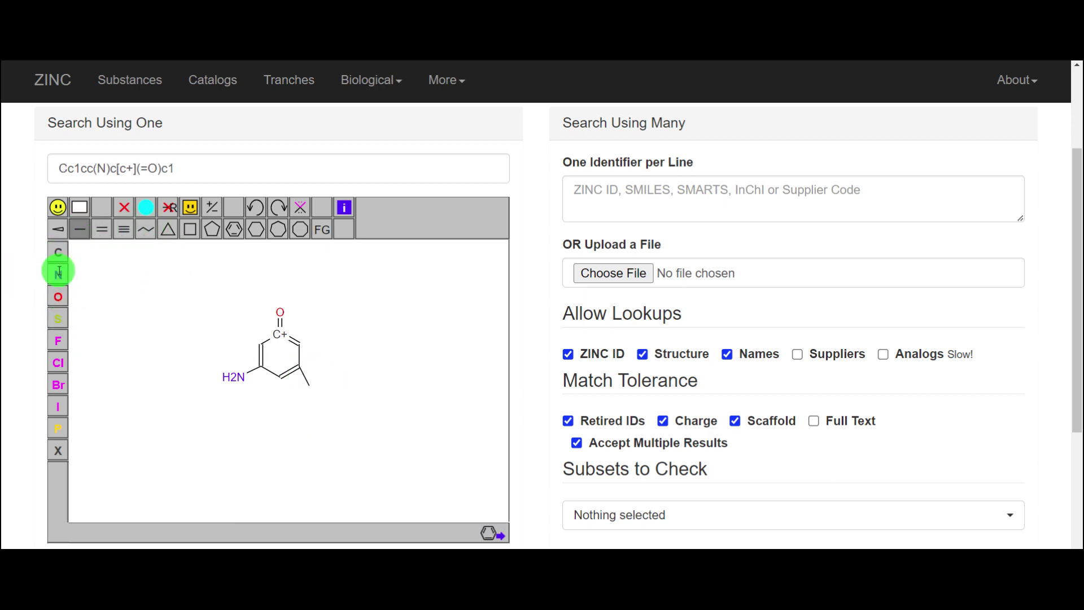
click(58, 296)
click(310, 388)
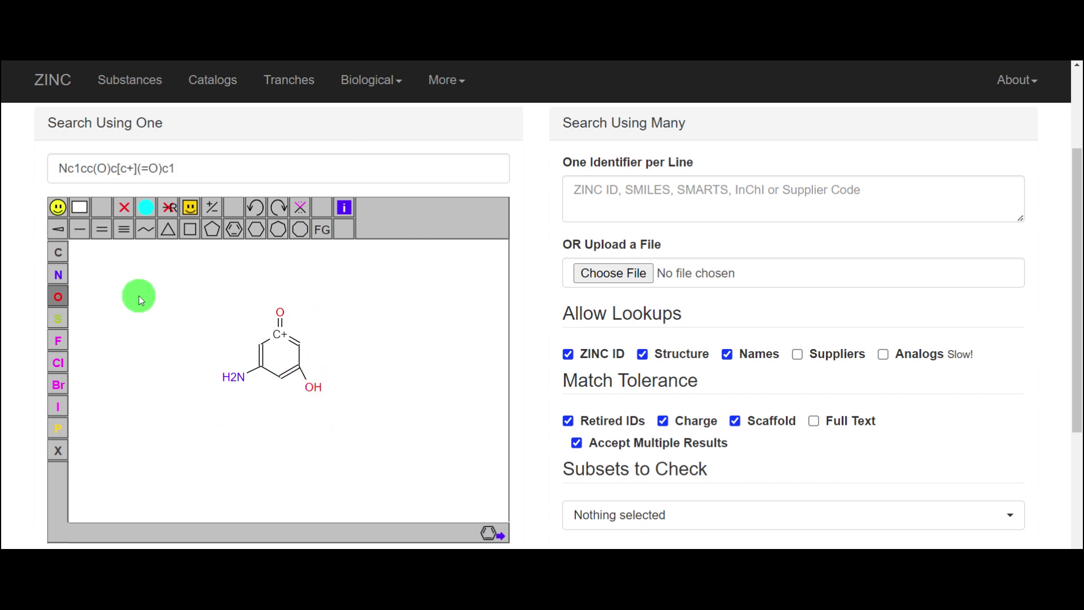
scroll(183, 172, up, 1)
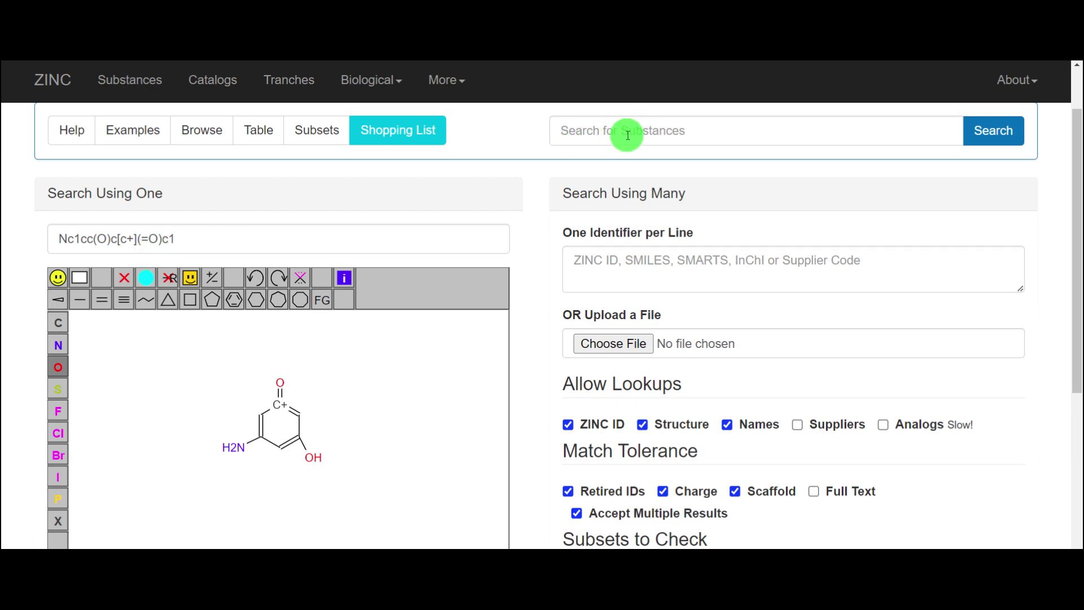
scroll(314, 369, down, 4)
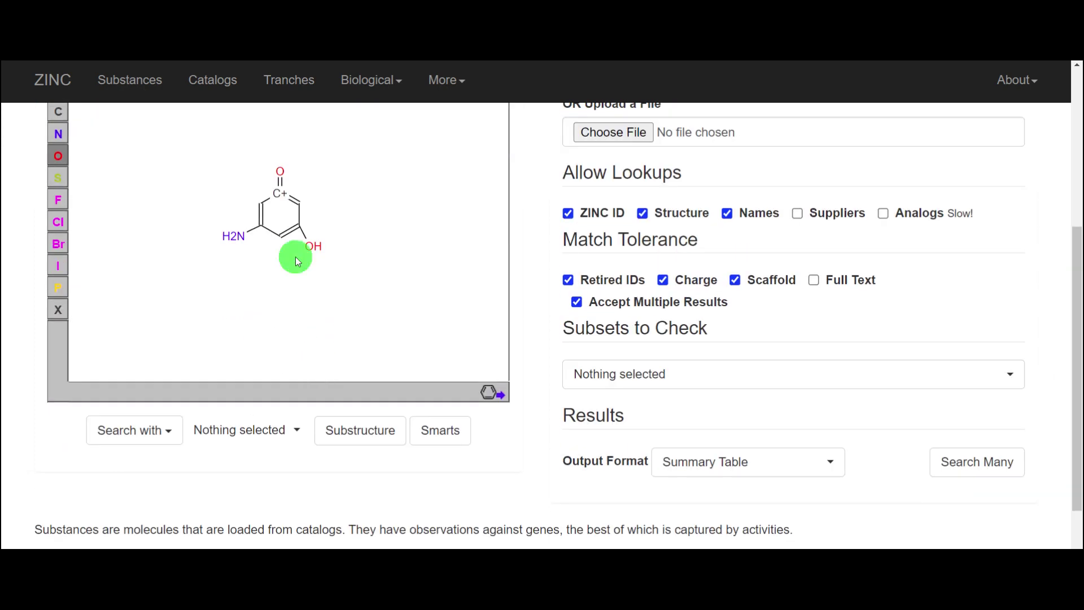
scroll(149, 285, up, 3)
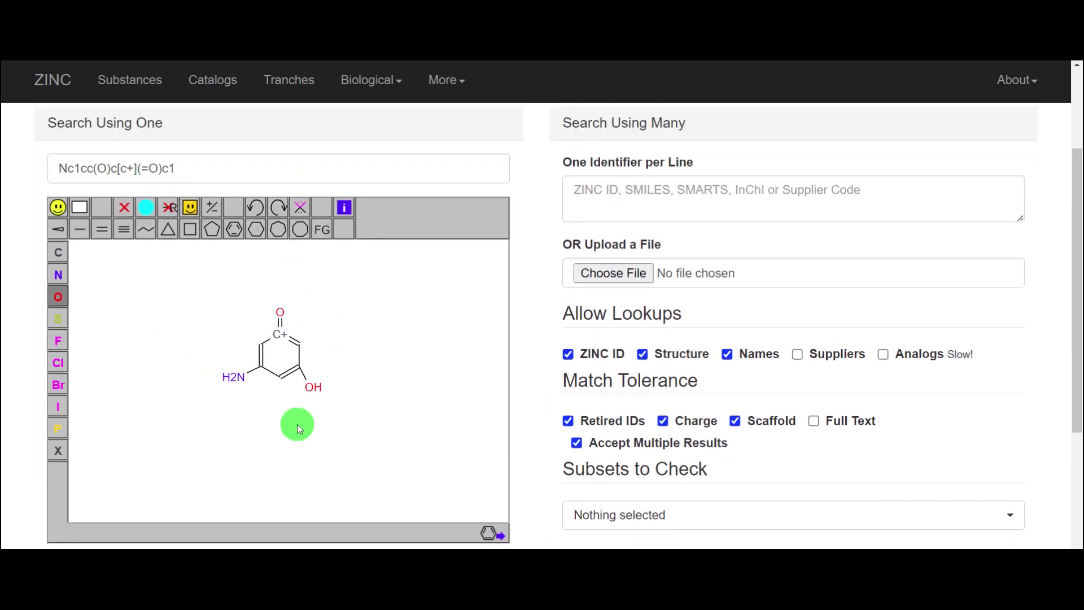
scroll(320, 368, down, 1)
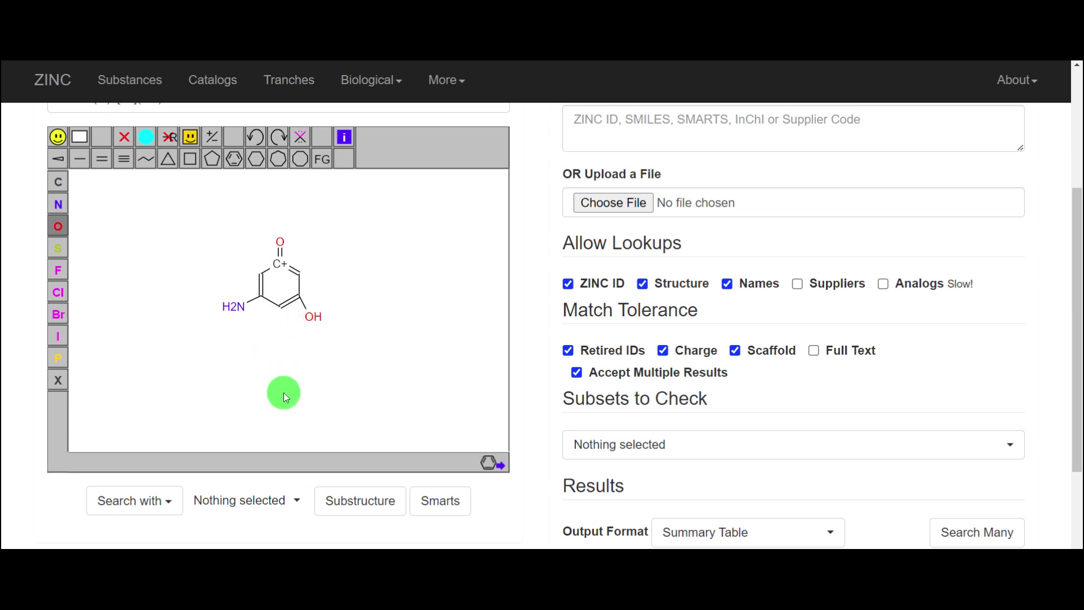
scroll(272, 378, up, 2)
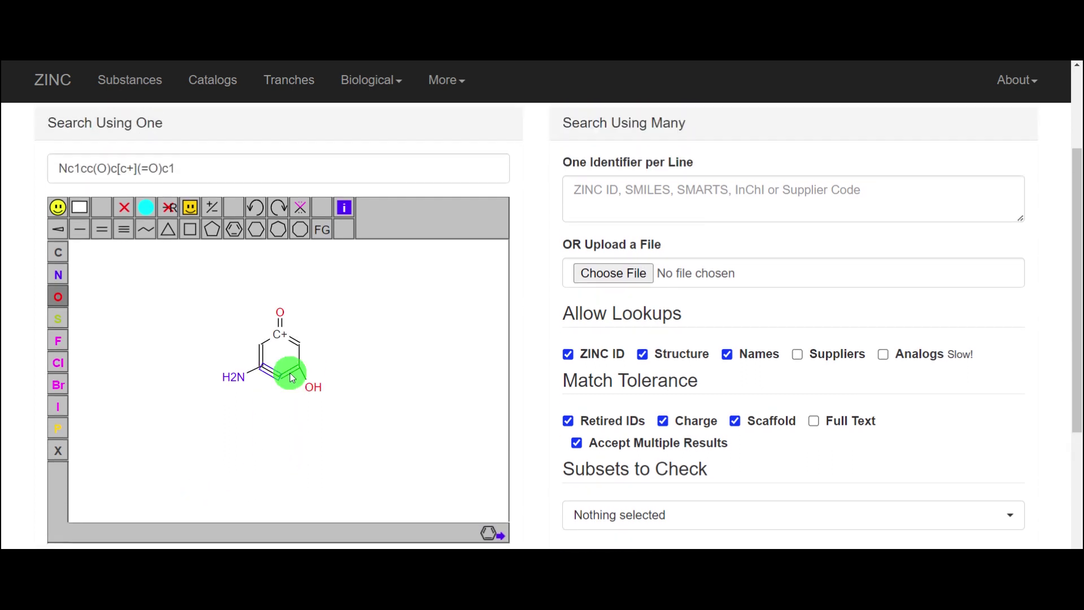
- Search the database with the drawn structure using the default mode, and run a substructure search with it
scroll(361, 356, down, 1)
scroll(262, 418, down, 2)
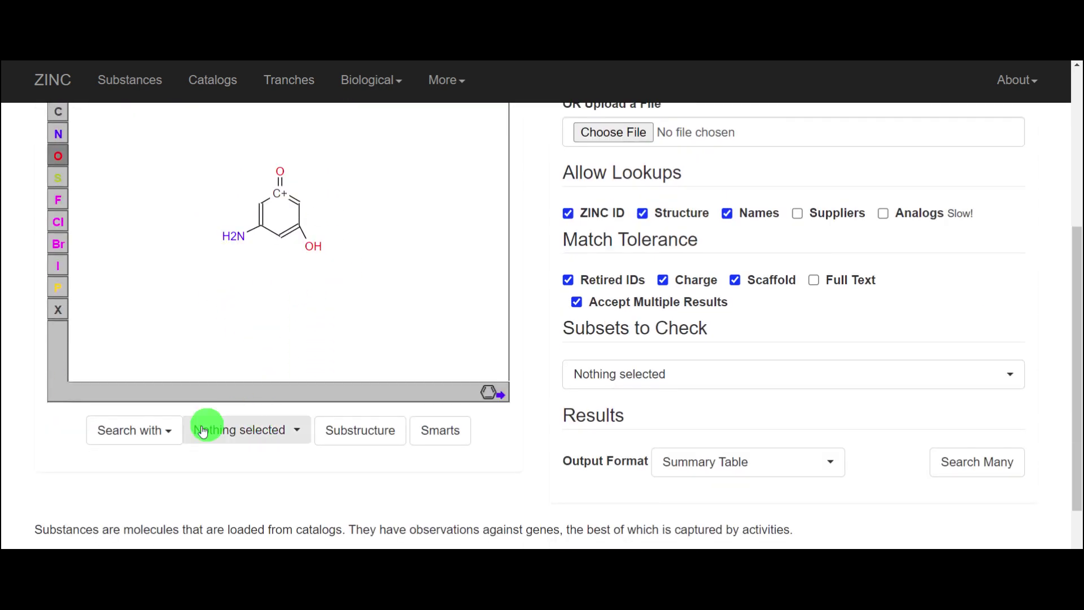
click(151, 433)
click(123, 465)
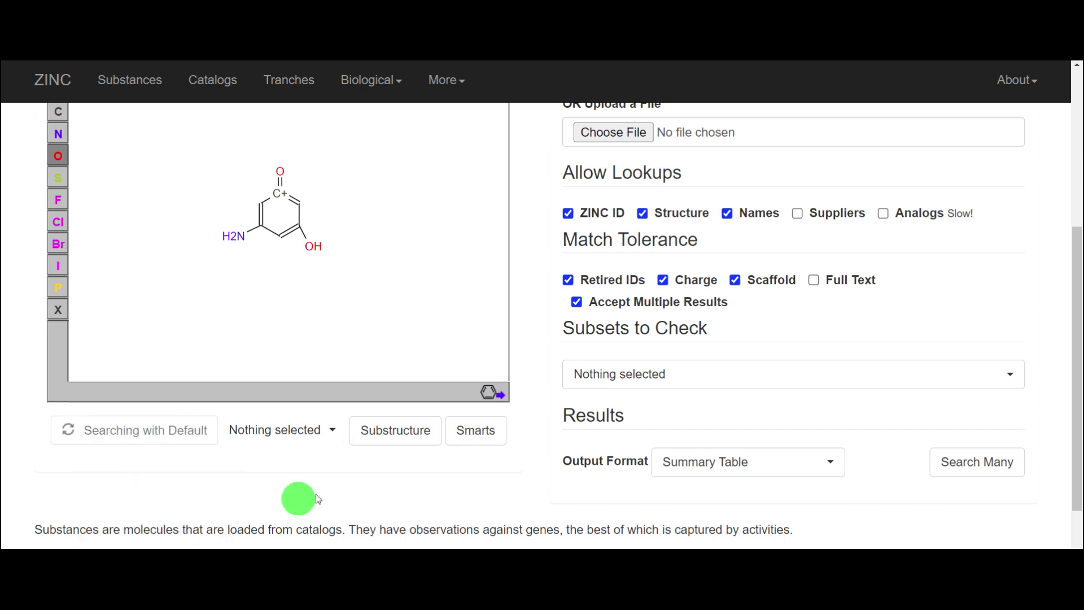
click(398, 431)
- Draw a new benzene ring with a single amino group on the molecule canvas
scroll(394, 425, up, 3)
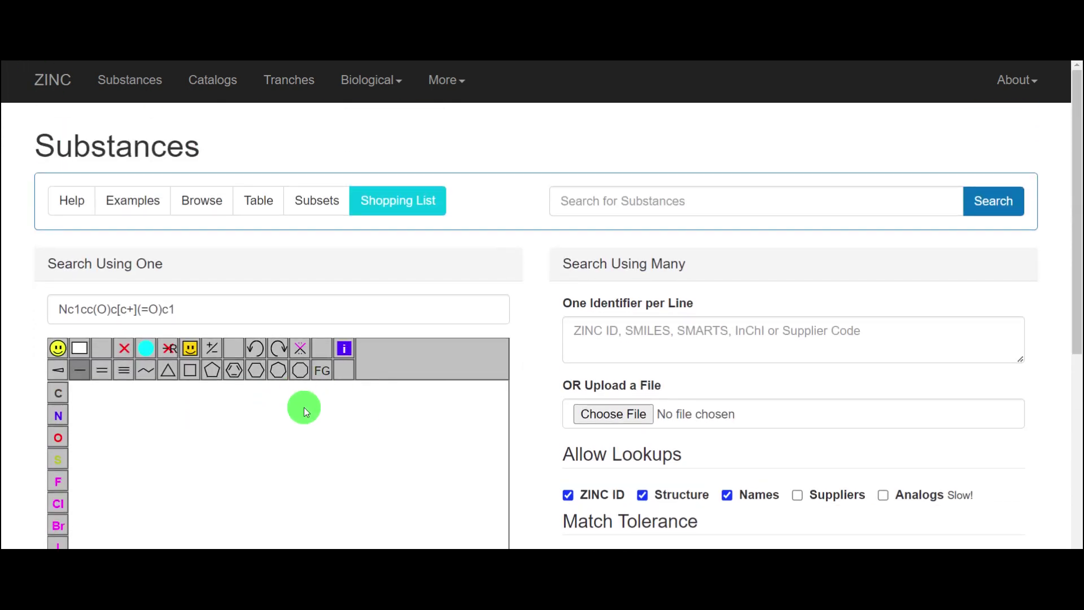
click(233, 370)
scroll(254, 406, down, 2)
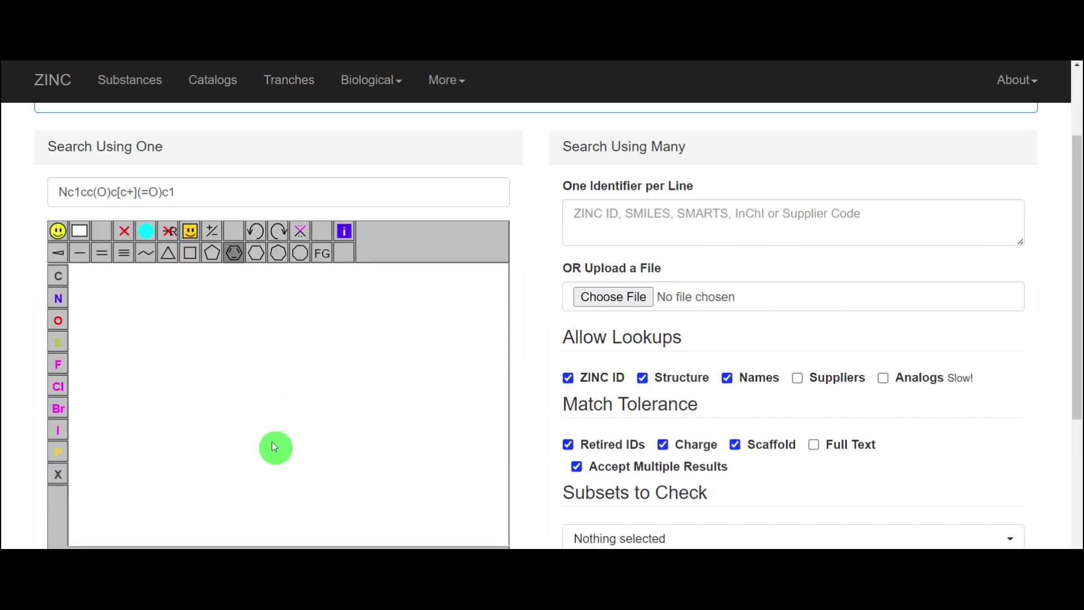
click(262, 357)
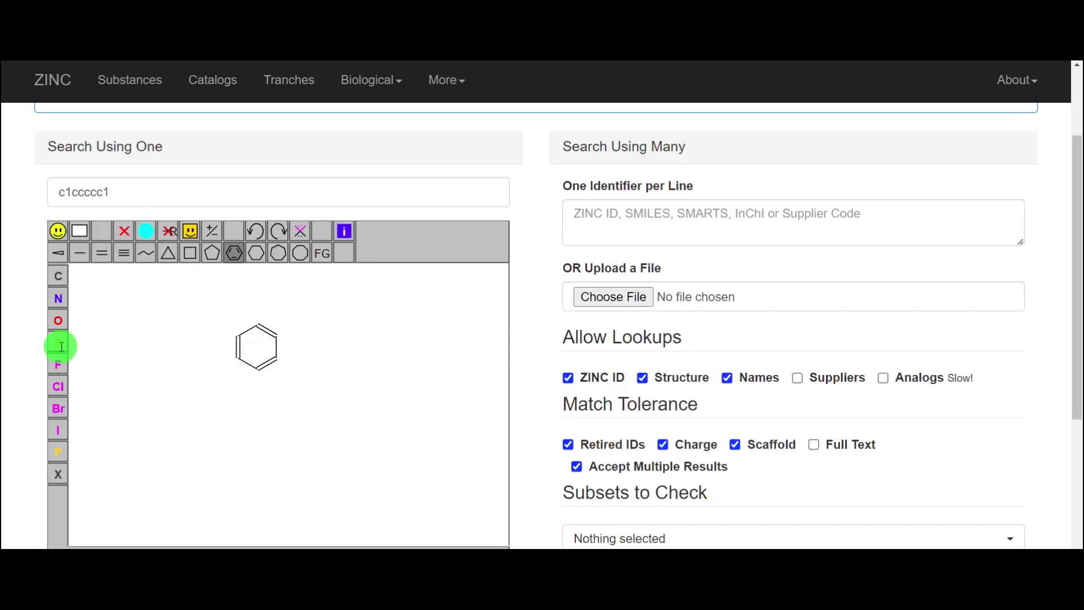
click(58, 320)
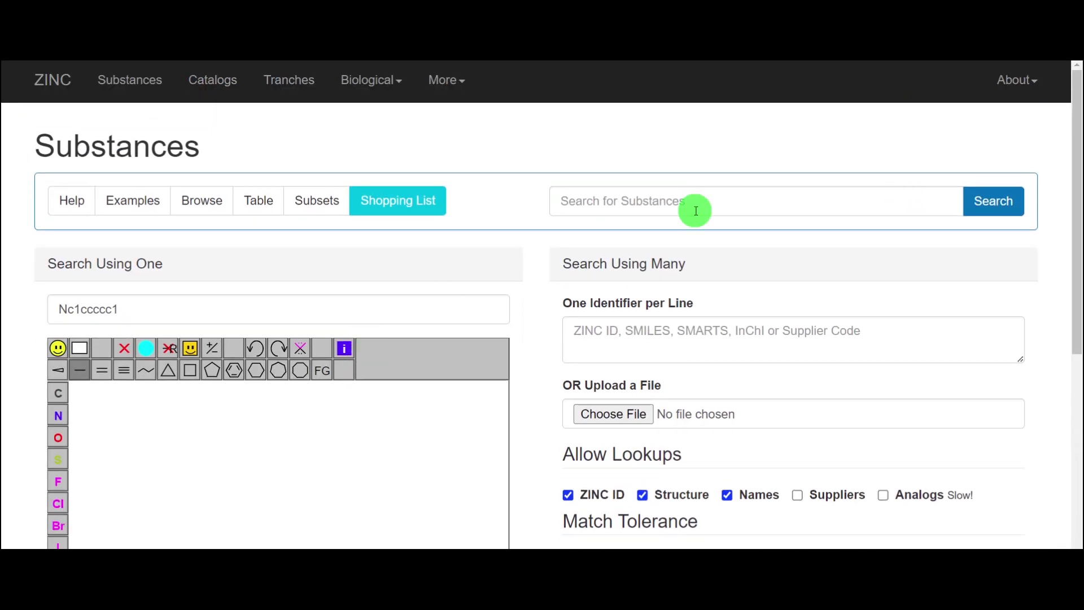
- Search the substances by name for paracetamol
click(632, 199)
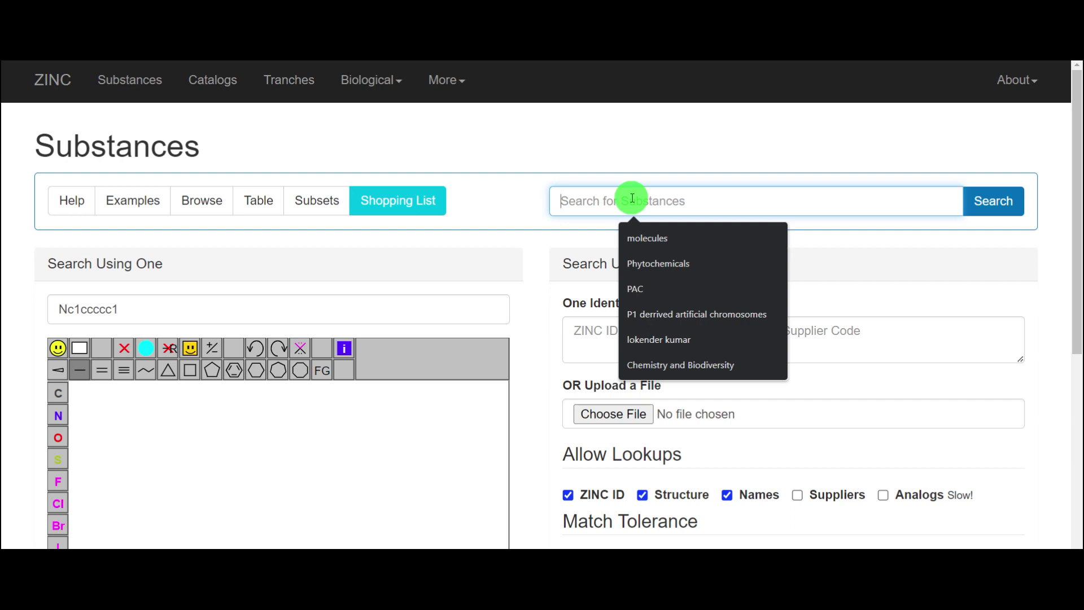
click(592, 150)
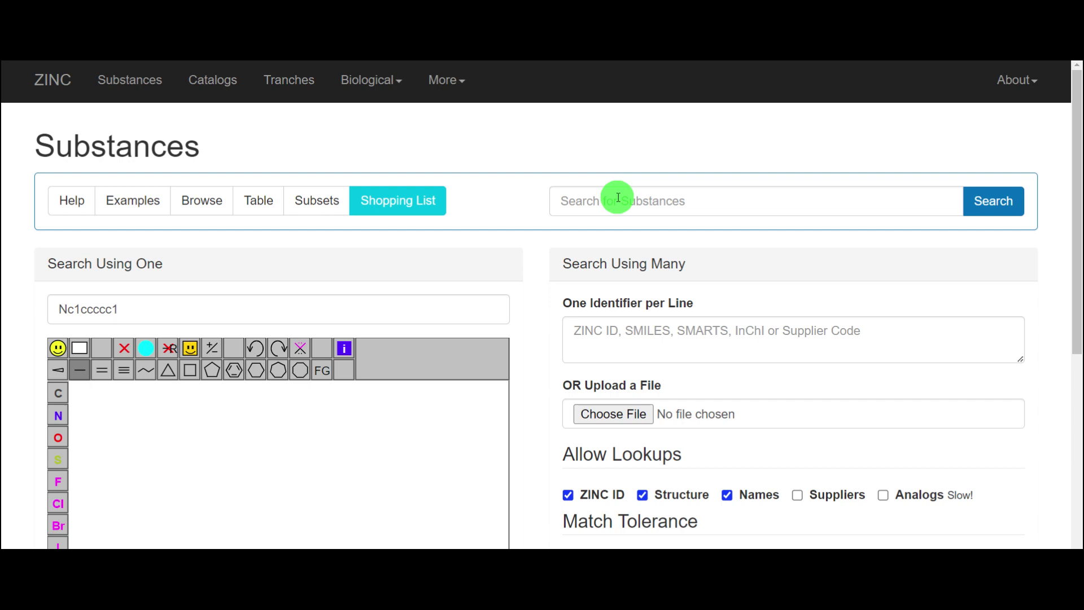
click(618, 198)
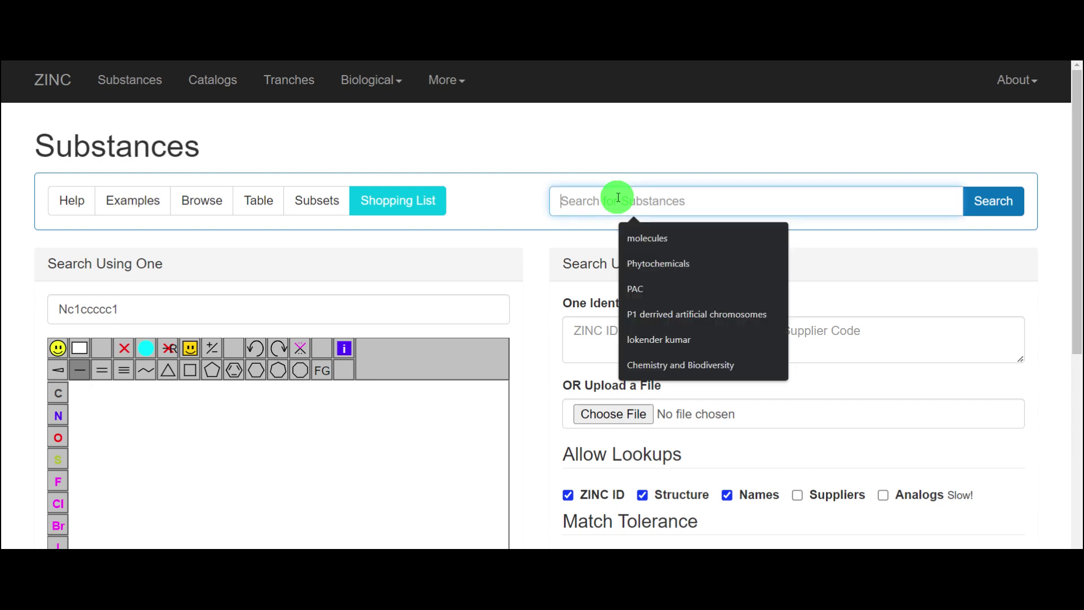
text(parace)
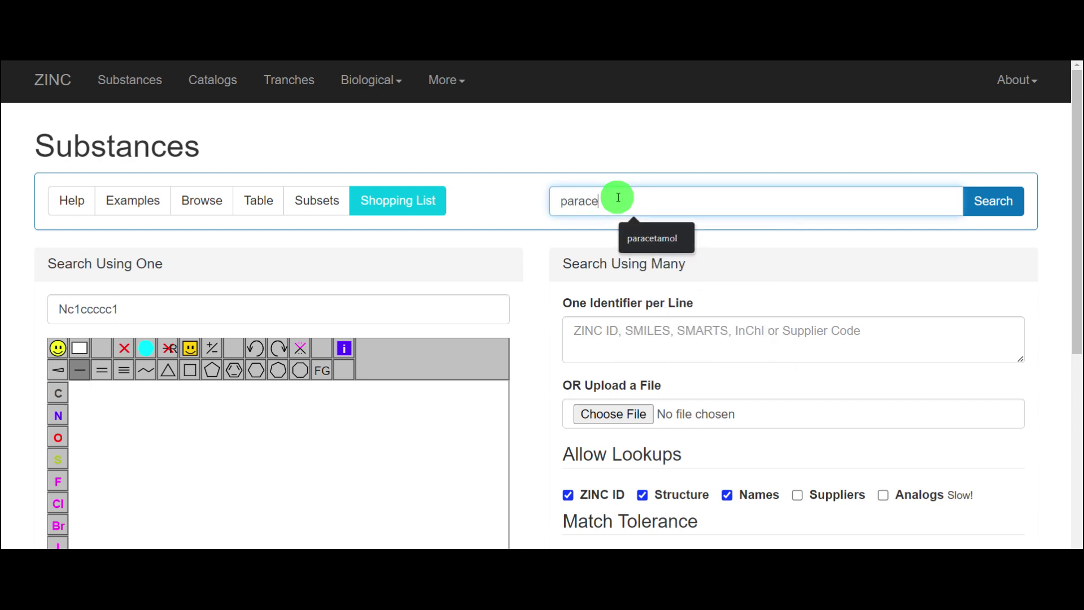
text(tamol)
click(679, 238)
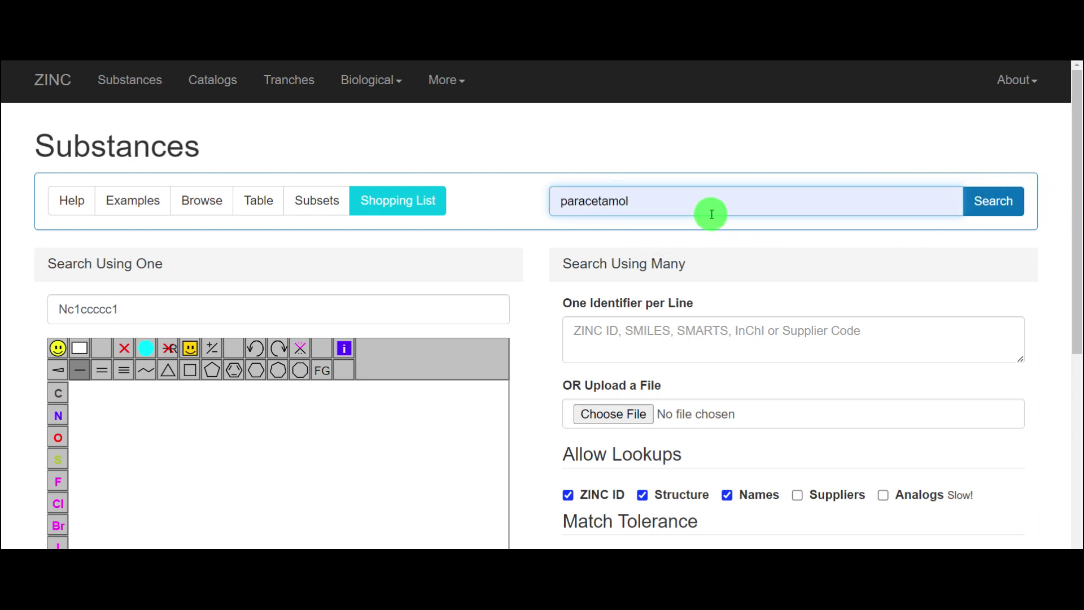
key(BackSpace)
click(1014, 202)
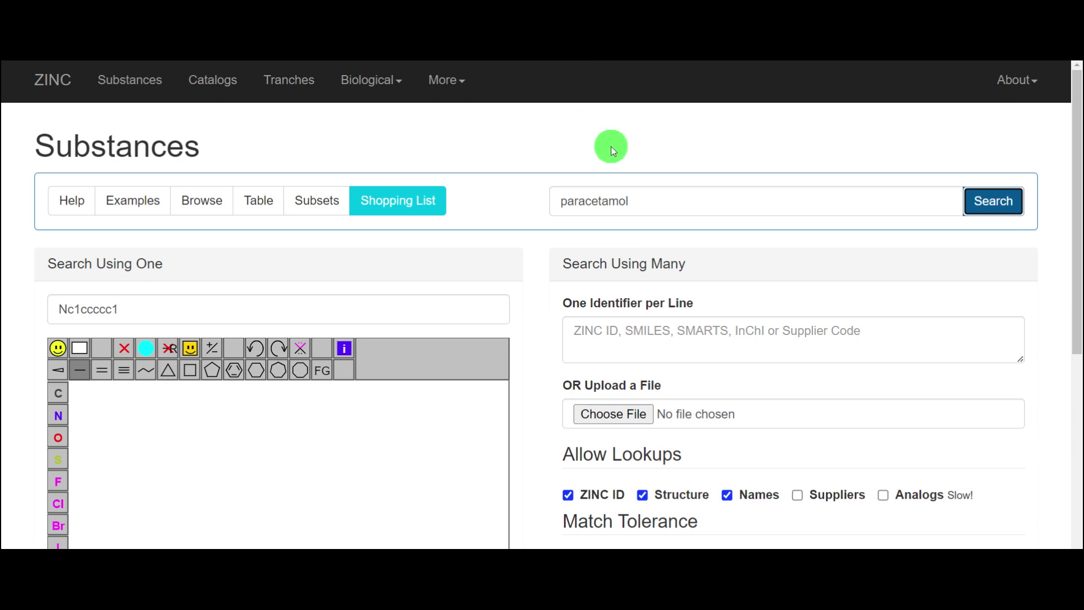
scroll(712, 322, down, 3)
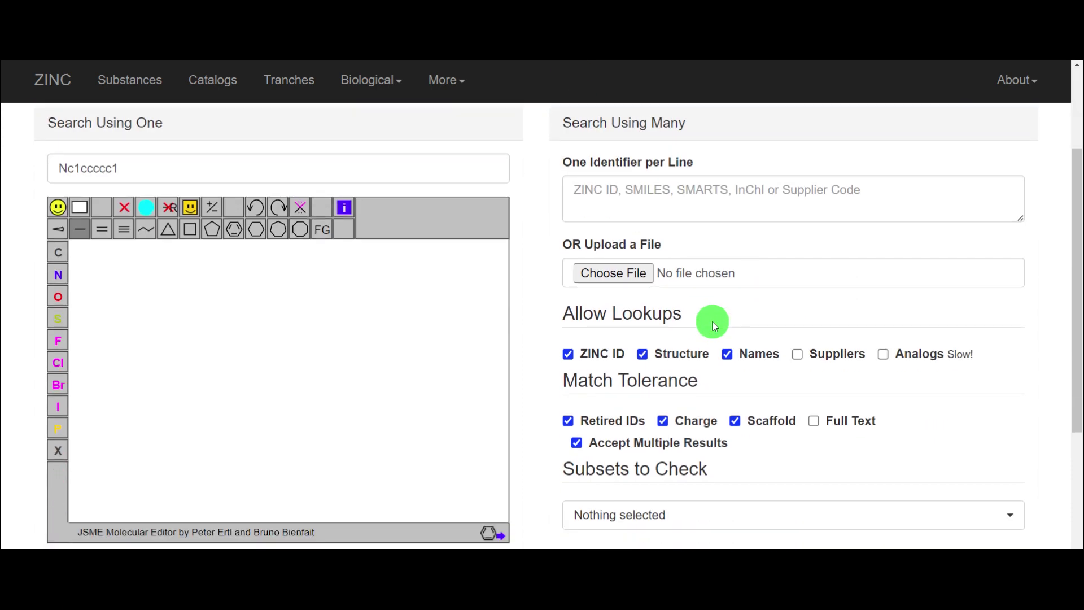
scroll(712, 321, down, 3)
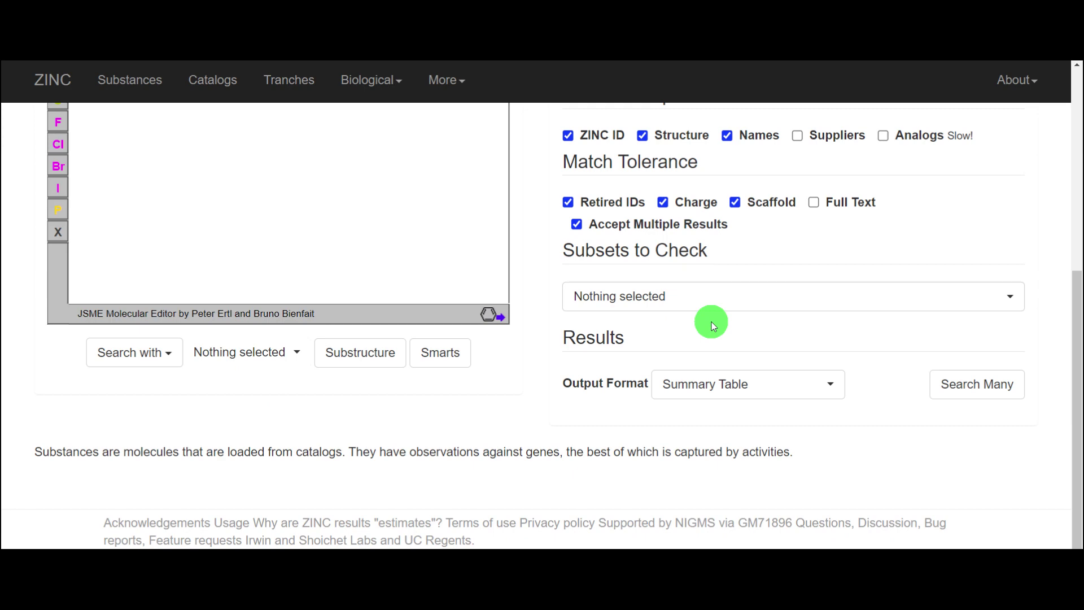
scroll(712, 323, up, 6)
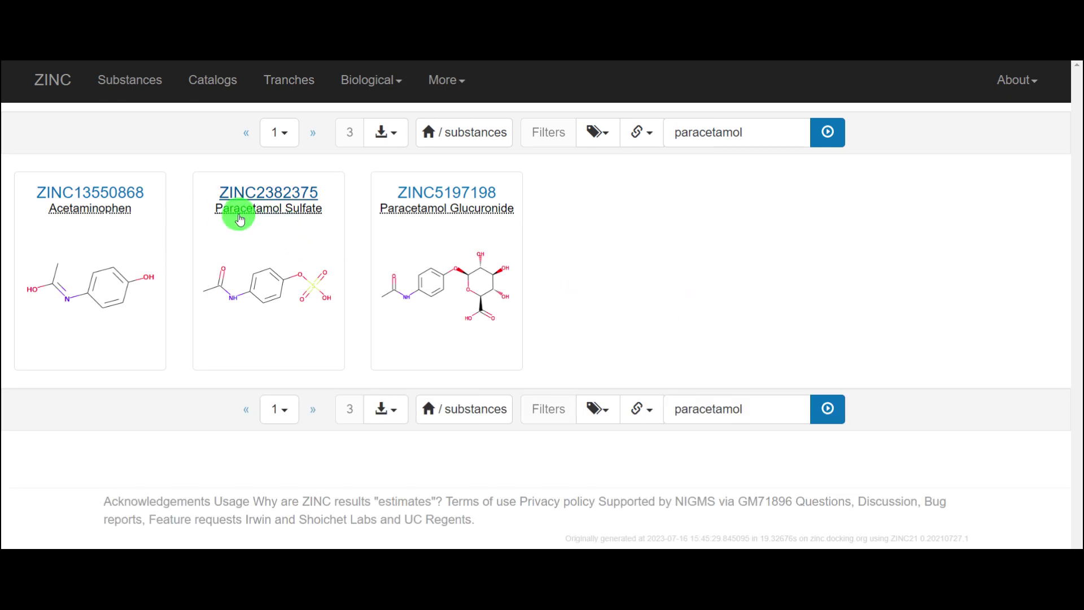
- Open the Paracetamol Sulfate record and examine its availability, date, logP and download formats
click(237, 314)
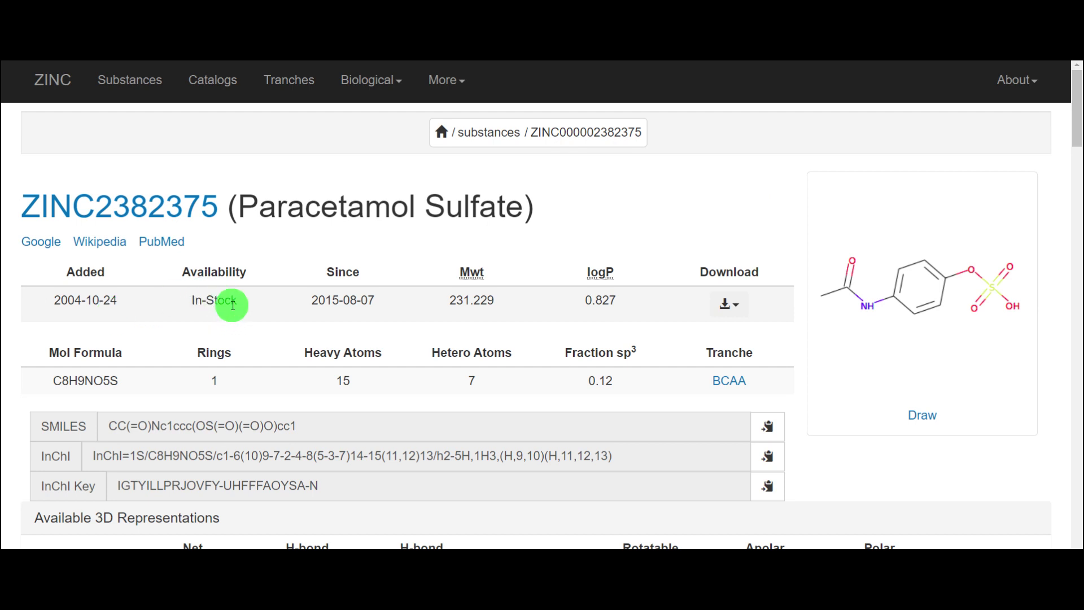
drag(239, 306, 204, 306)
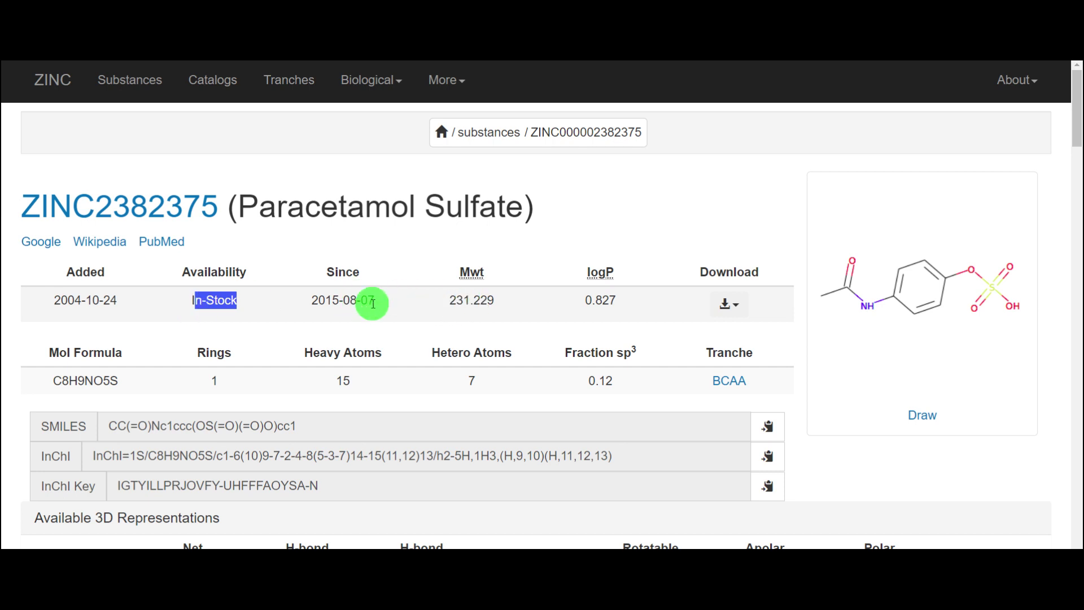
drag(372, 304, 319, 304)
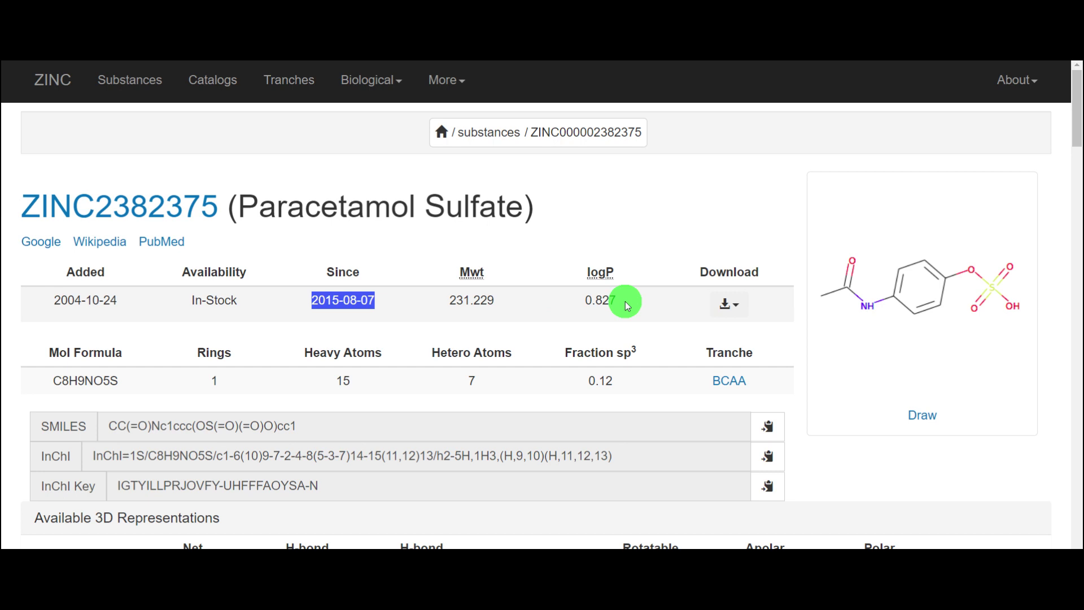
drag(617, 302, 587, 314)
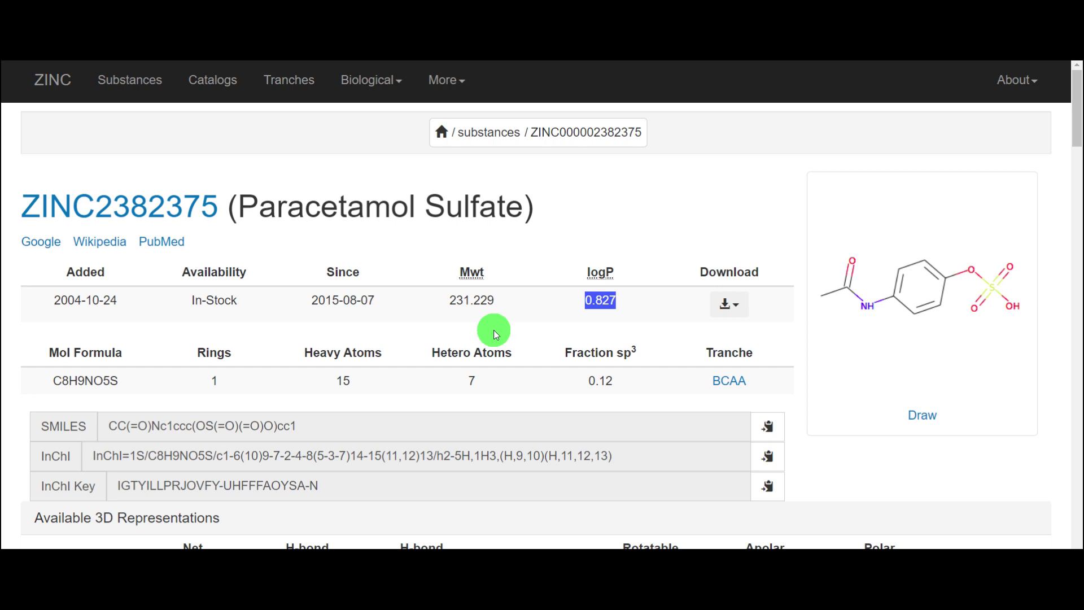
scroll(495, 330, down, 1)
click(739, 240)
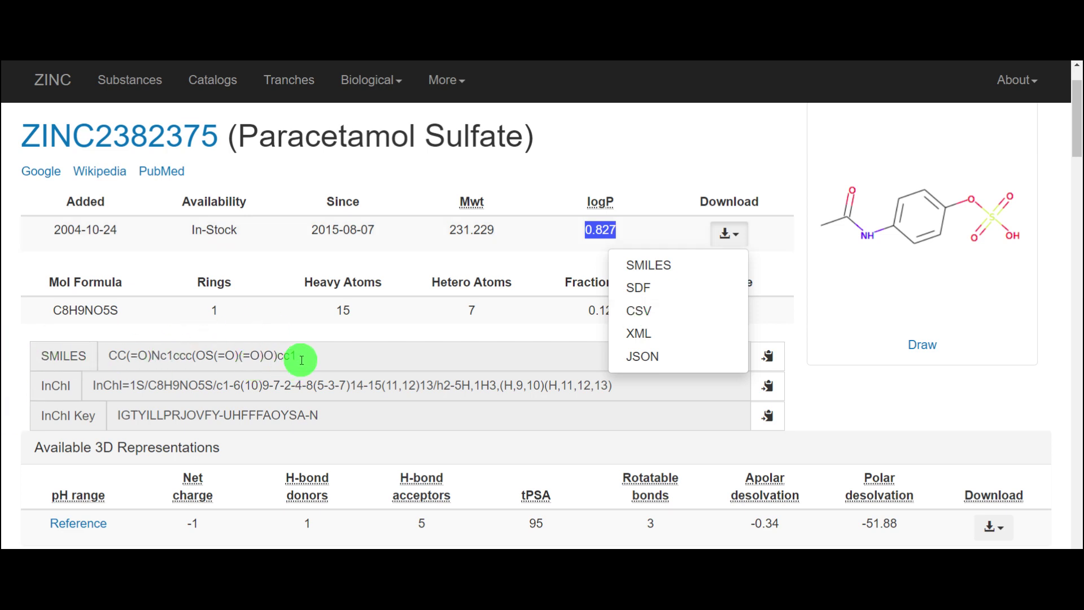
- Copy the full SMILES string of Paracetamol Sulfate from its record
drag(301, 360, 123, 354)
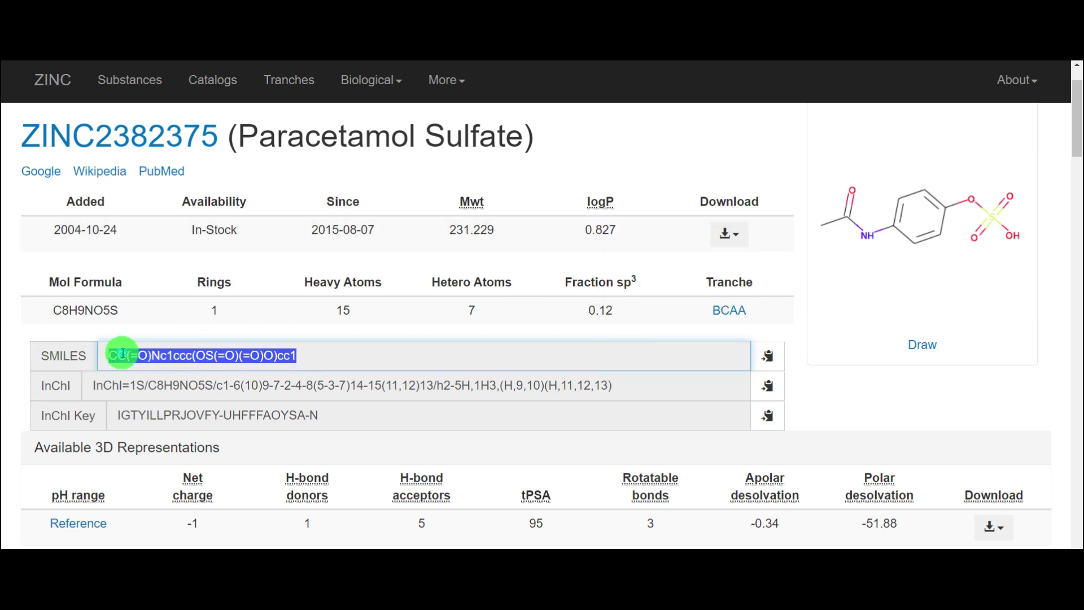
right_click(123, 354)
click(161, 364)
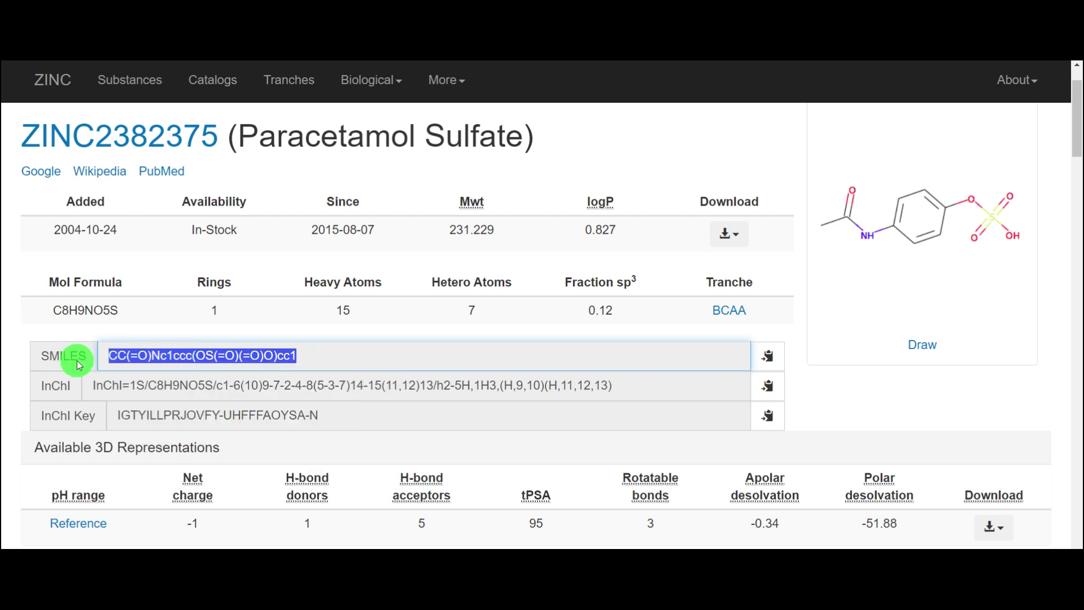
right_click(268, 355)
click(297, 364)
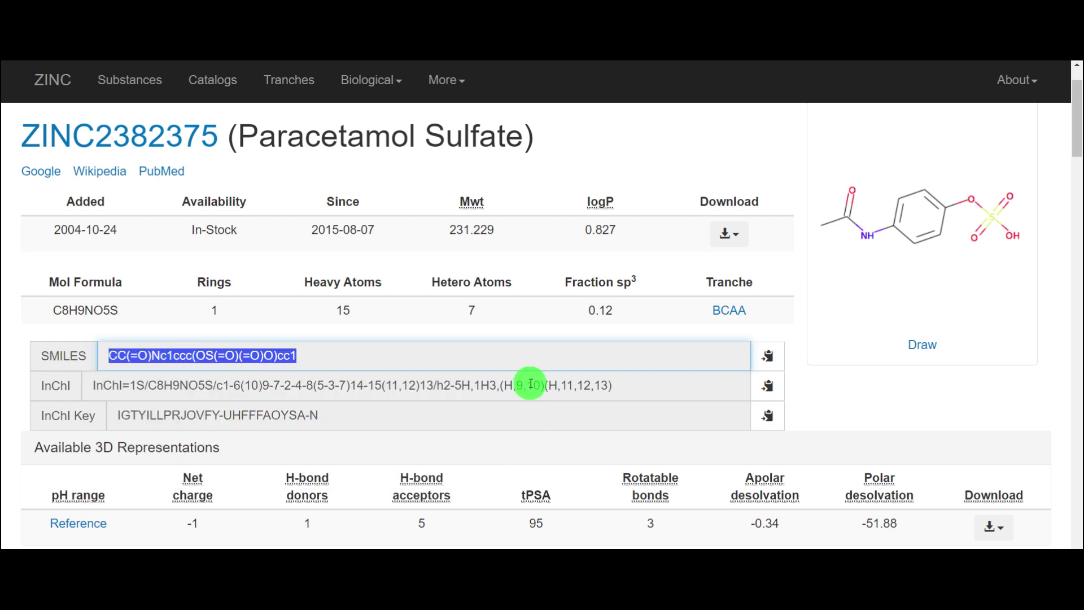
- Return to the Substances page and replace the Search Using One entry with the copied SMILES CC(=O)Nc1ccc(OS(=O)(=O)O)cc1
key(alt+Left)
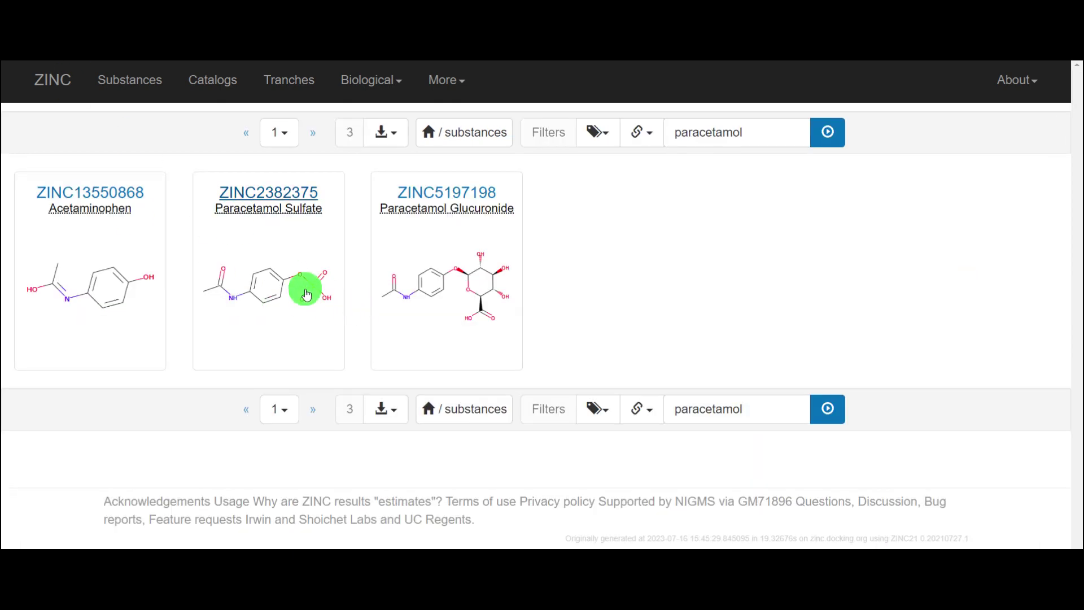
key(alt+Left)
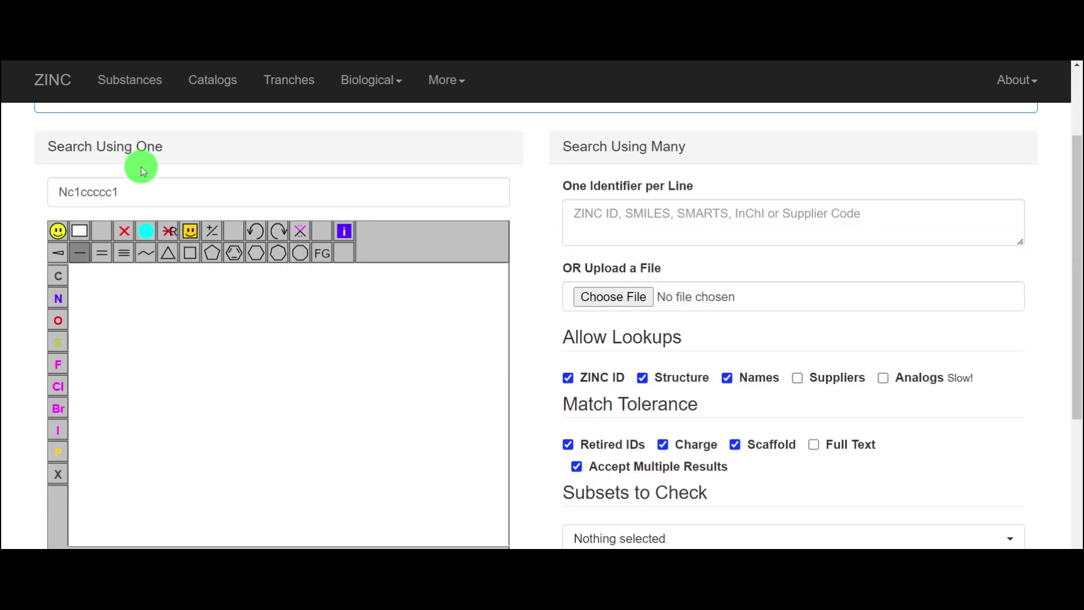
drag(119, 192, 58, 202)
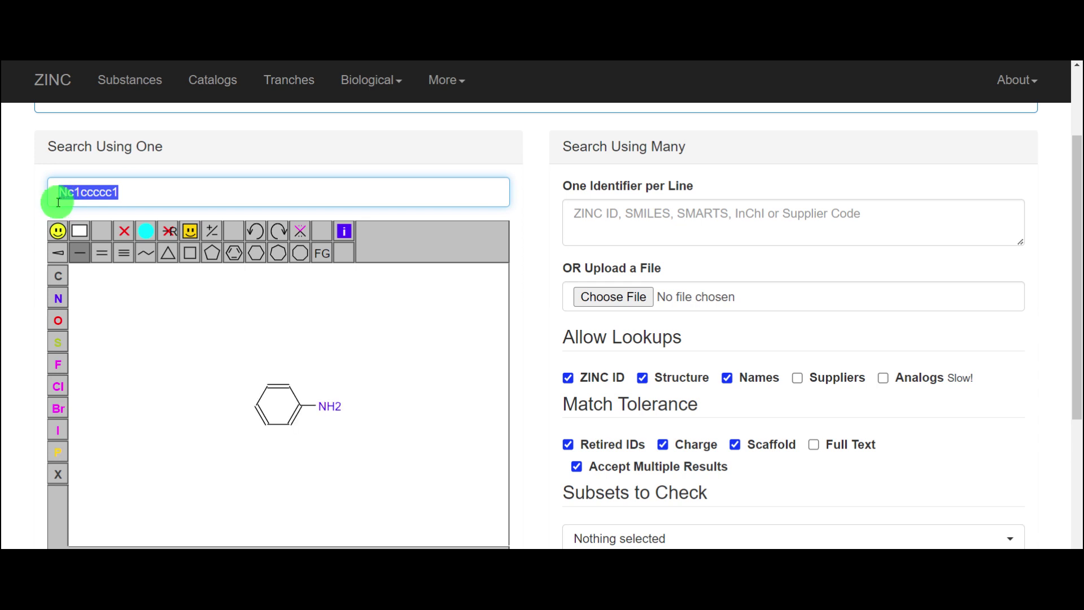
key(ctrl+v)
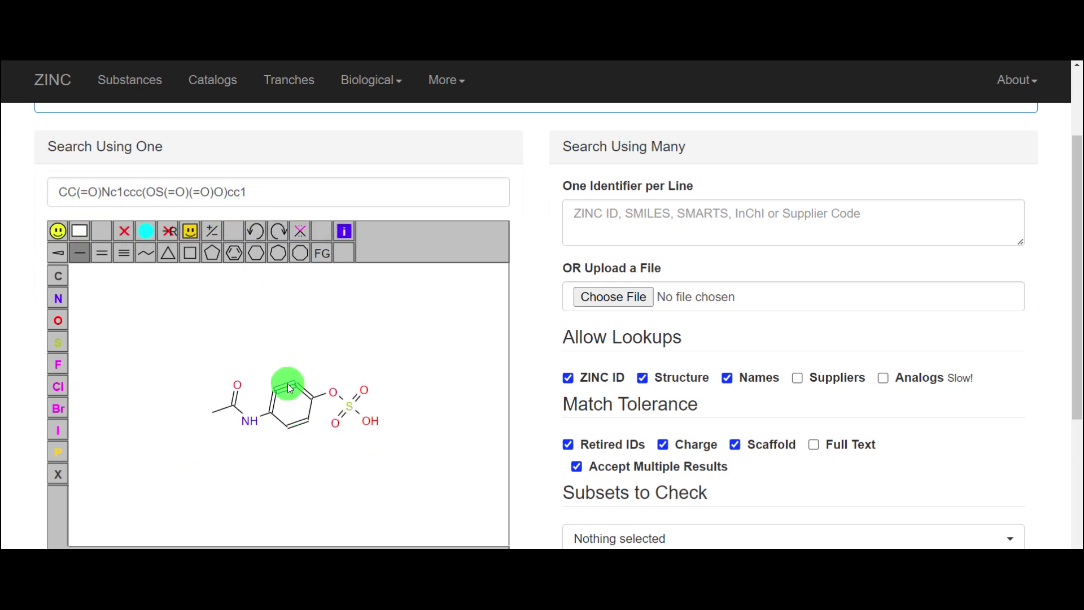
- Rerun the substance name search for paracetamol and look over the multiple-identifier search options
scroll(251, 145, up, 2)
click(664, 201)
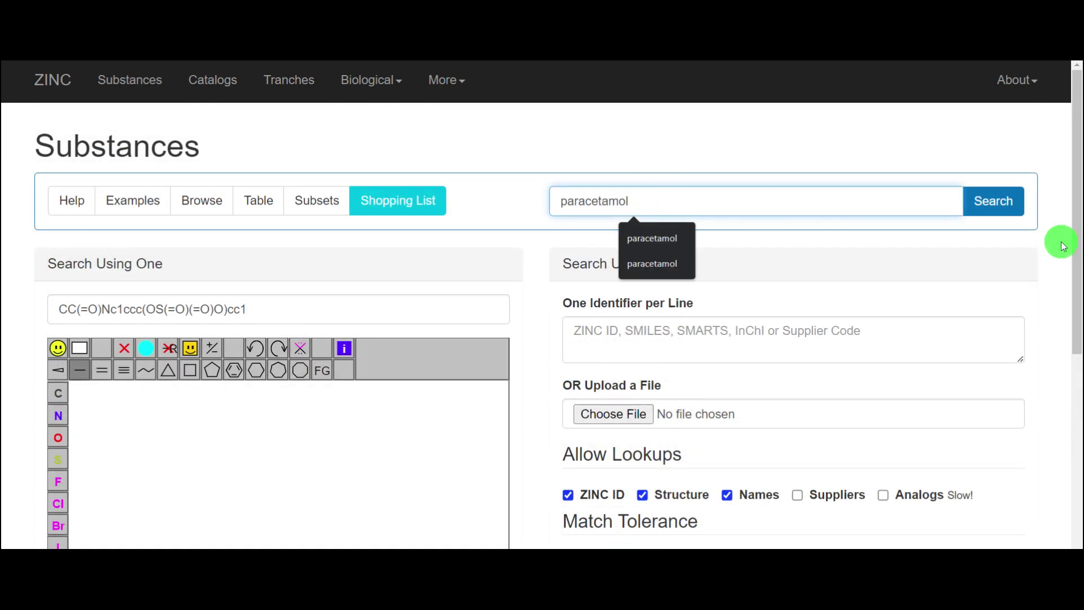
click(981, 213)
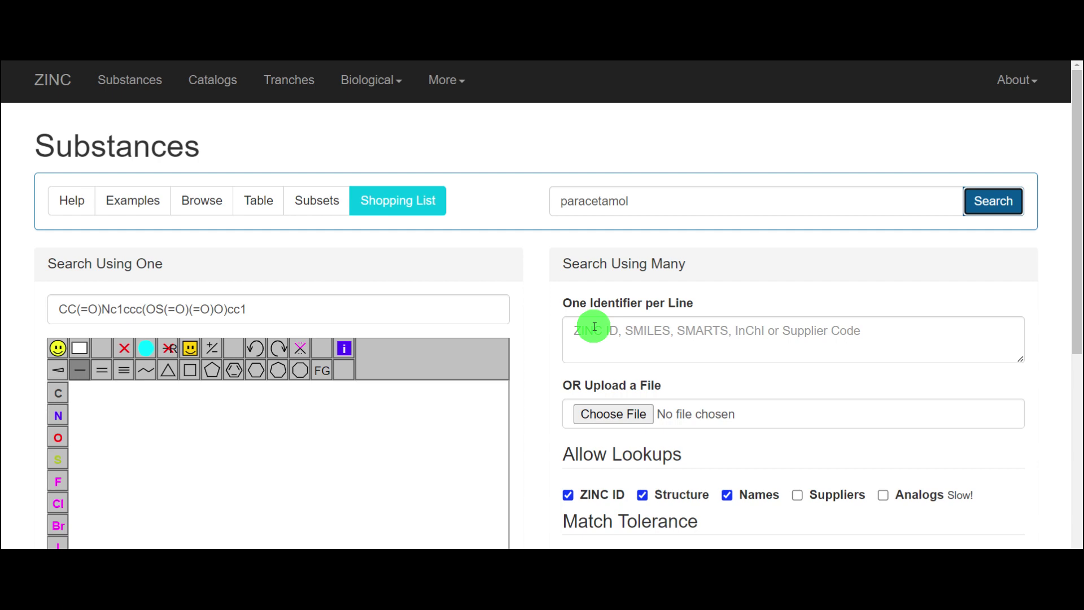
scroll(594, 326, down, 3)
scroll(594, 327, down, 2)
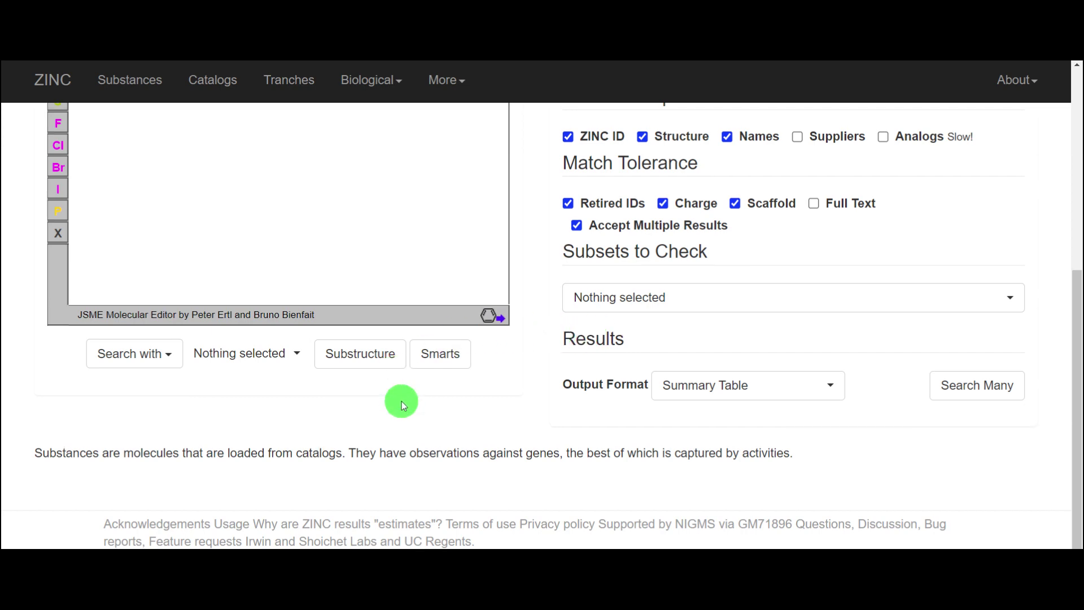
scroll(401, 401, up, 5)
scroll(401, 401, down, 1)
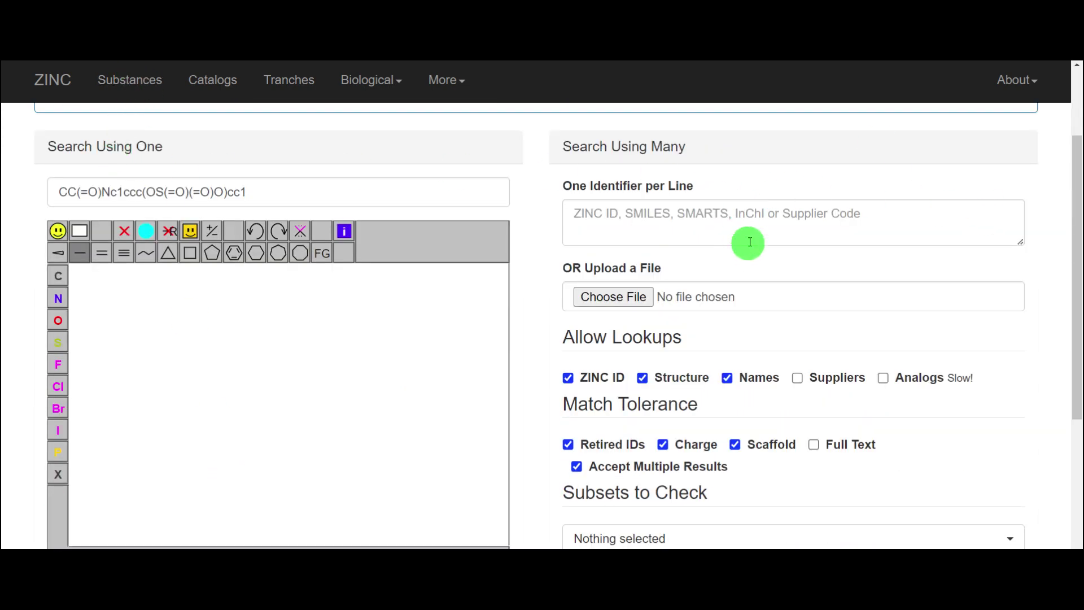
click(754, 225)
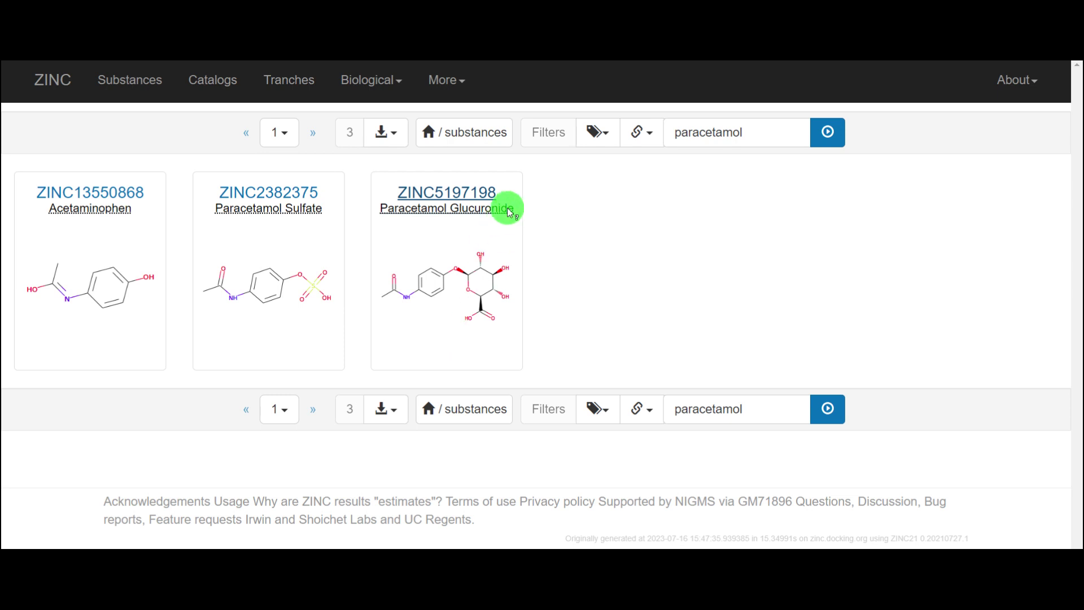
- Check the download formats offered for the paracetamol results and open the Catalogs page
click(389, 136)
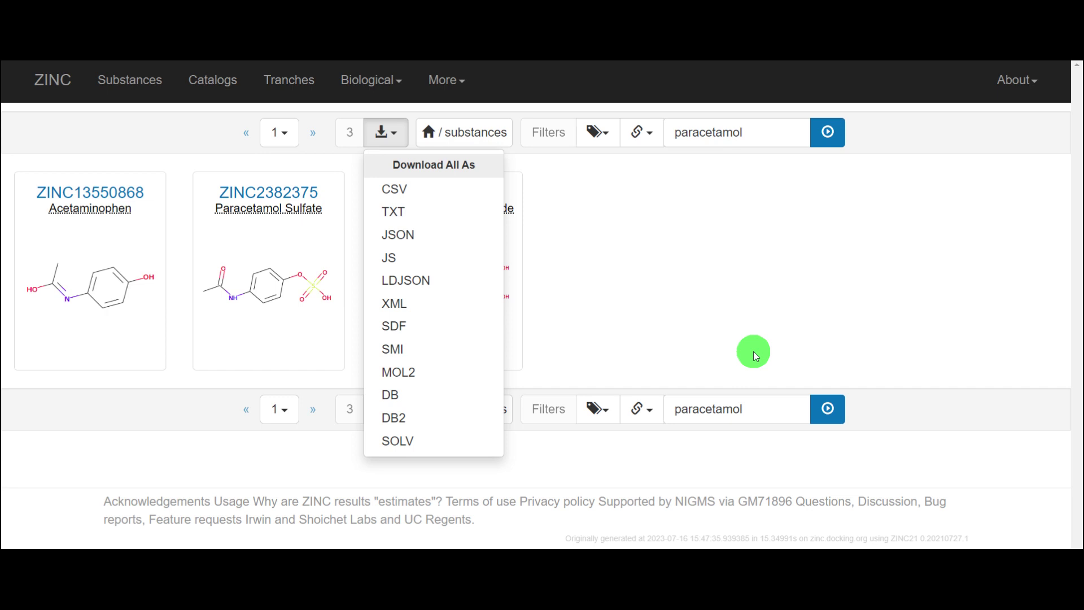
click(645, 258)
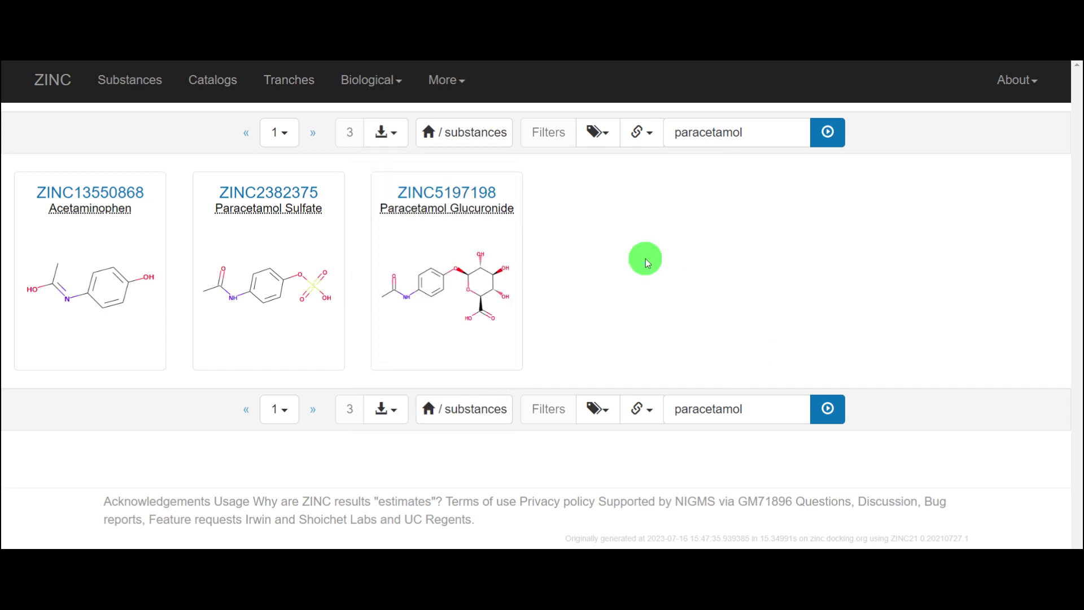
click(201, 90)
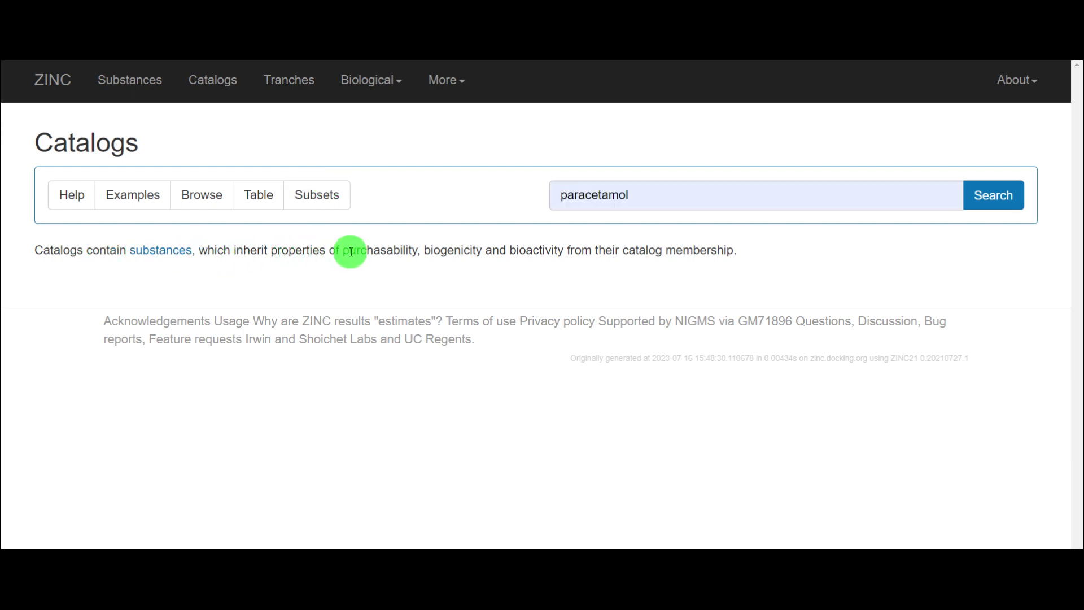
- Browse the full list of catalogs and look through the vendors offered on its first page
drag(342, 250, 411, 248)
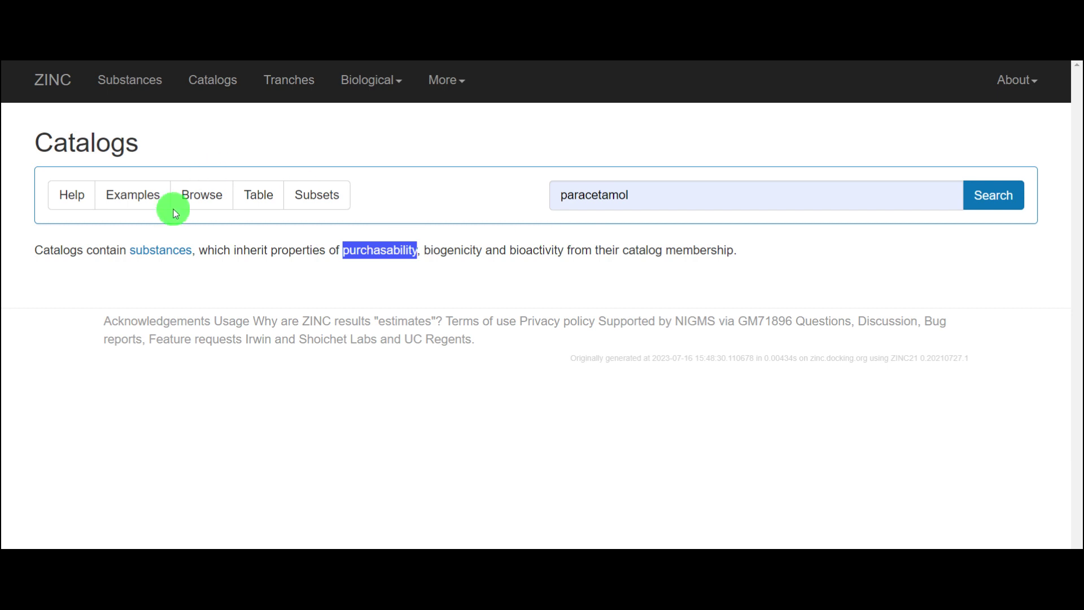
click(208, 198)
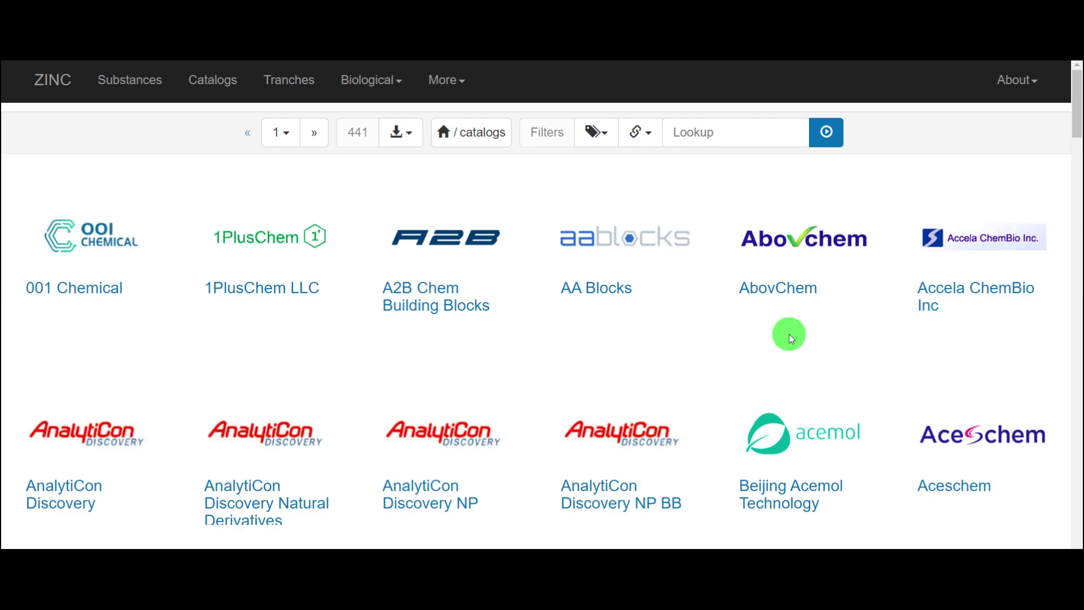
scroll(788, 334, down, 5)
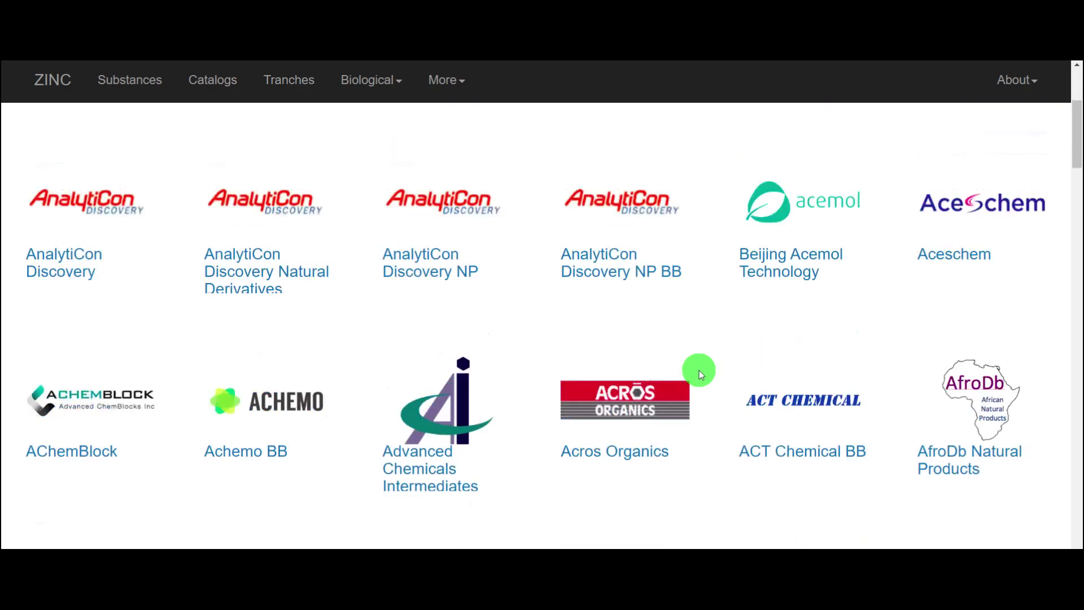
scroll(699, 371, down, 8)
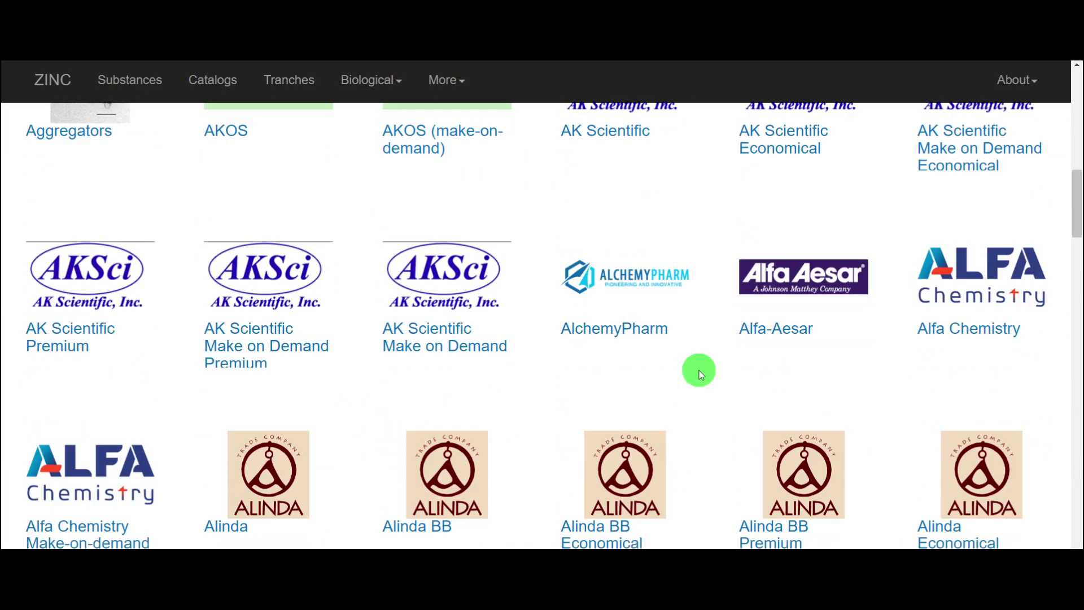
scroll(695, 379, down, 3)
scroll(706, 480, down, 4)
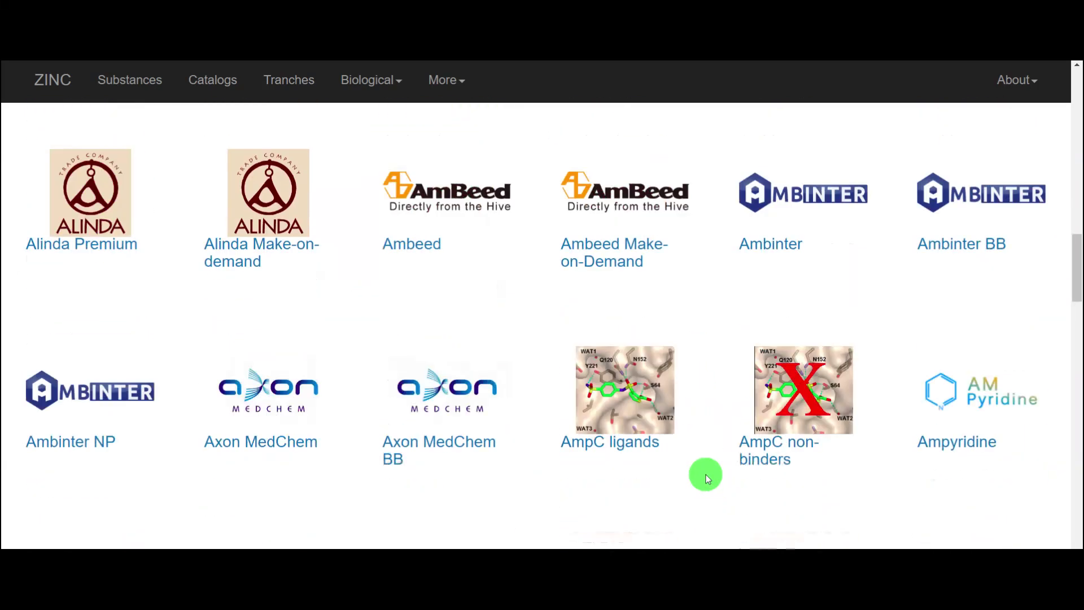
scroll(707, 474, up, 17)
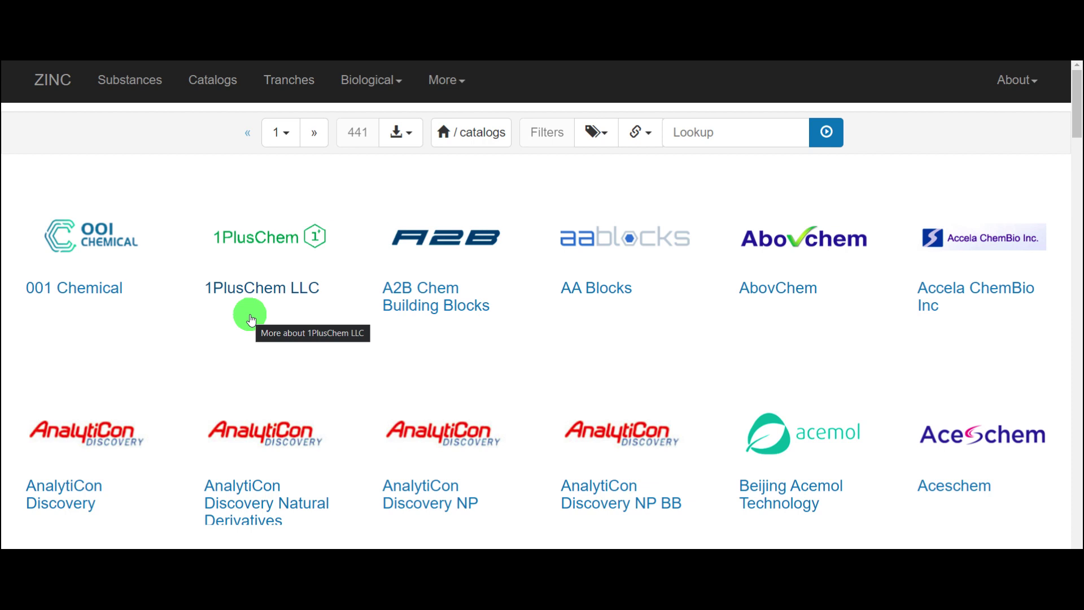
- Open the Tranches page and exclude the molecular weight column above 500 Daltons from the selection
click(280, 99)
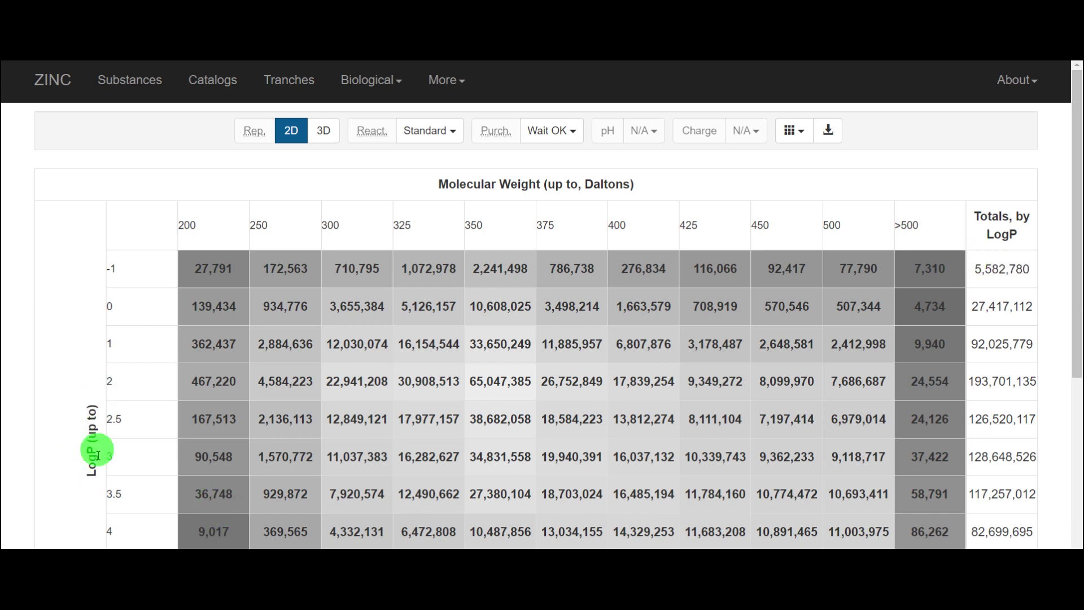
scroll(138, 303, down, 1)
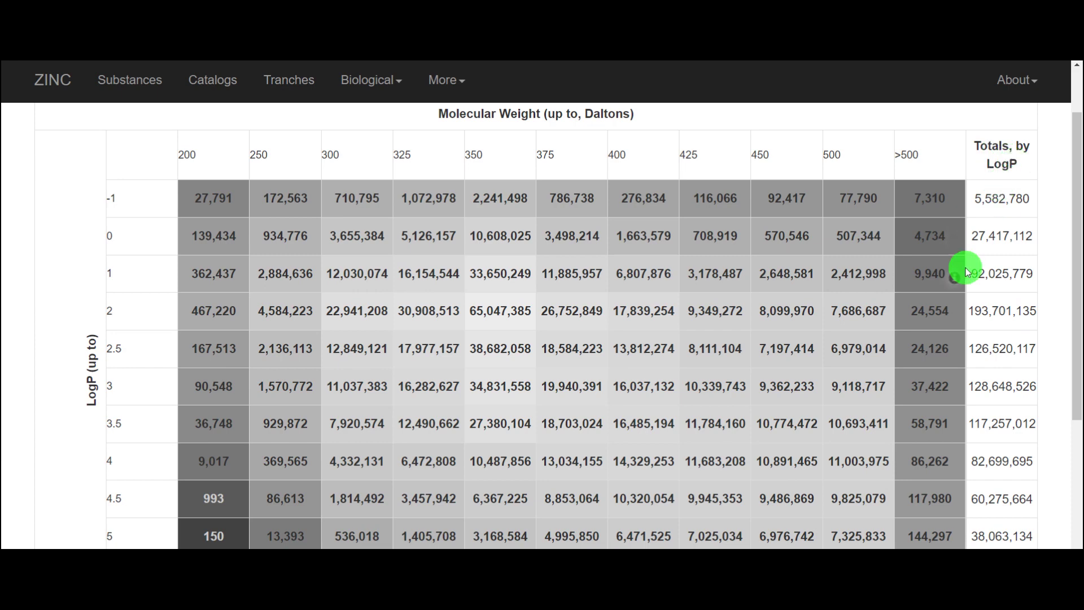
click(978, 201)
click(929, 154)
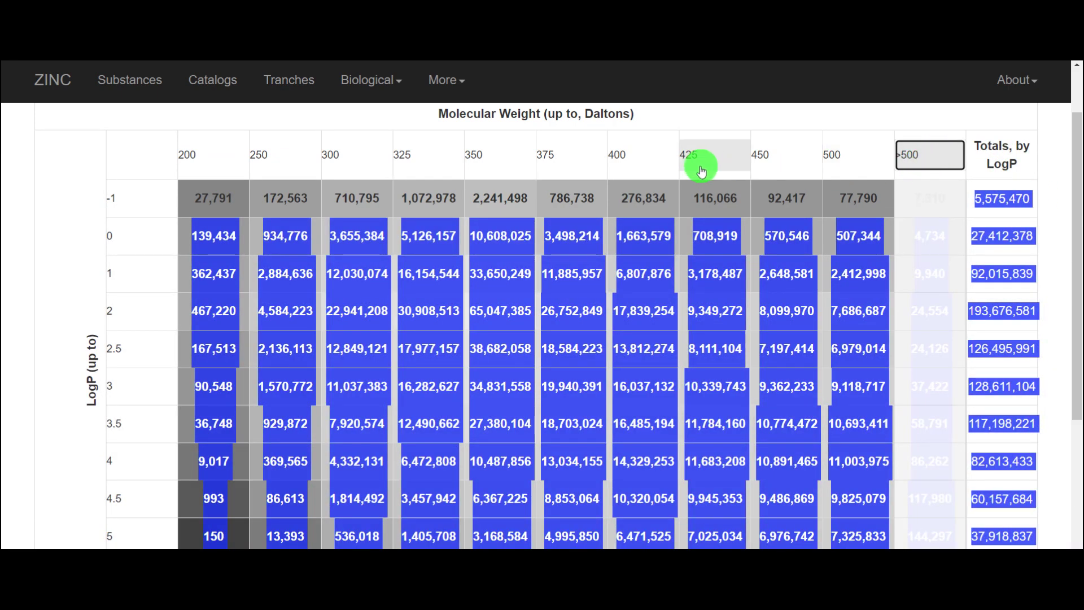
scroll(636, 211, up, 1)
click(902, 187)
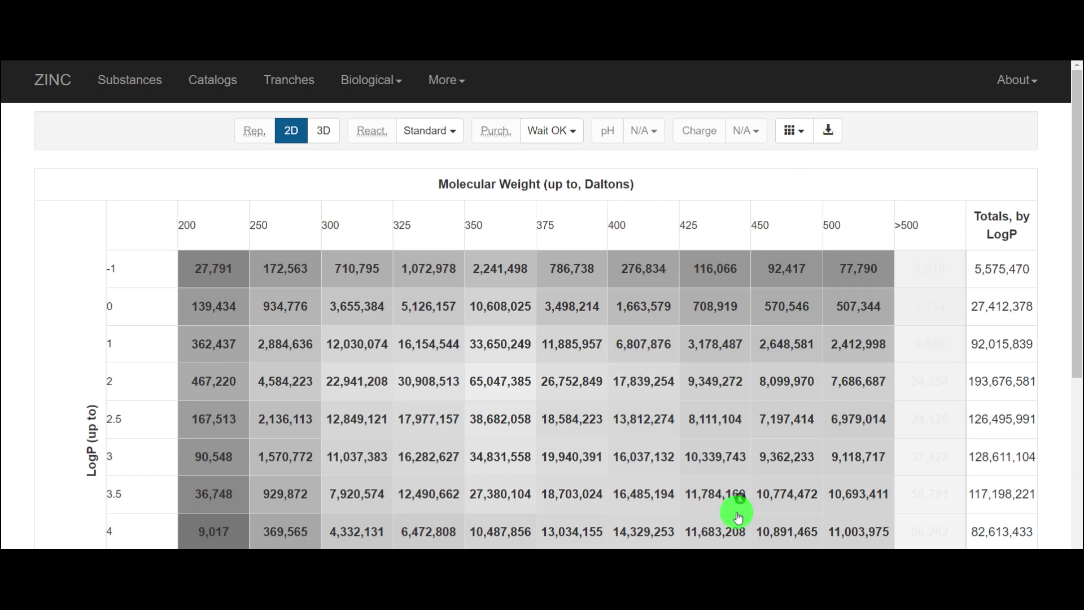
- Examine the tranche table's LogP and weight totals, including the overall substance and tranche counts
scroll(728, 508, down, 2)
key(ctrl+minus)
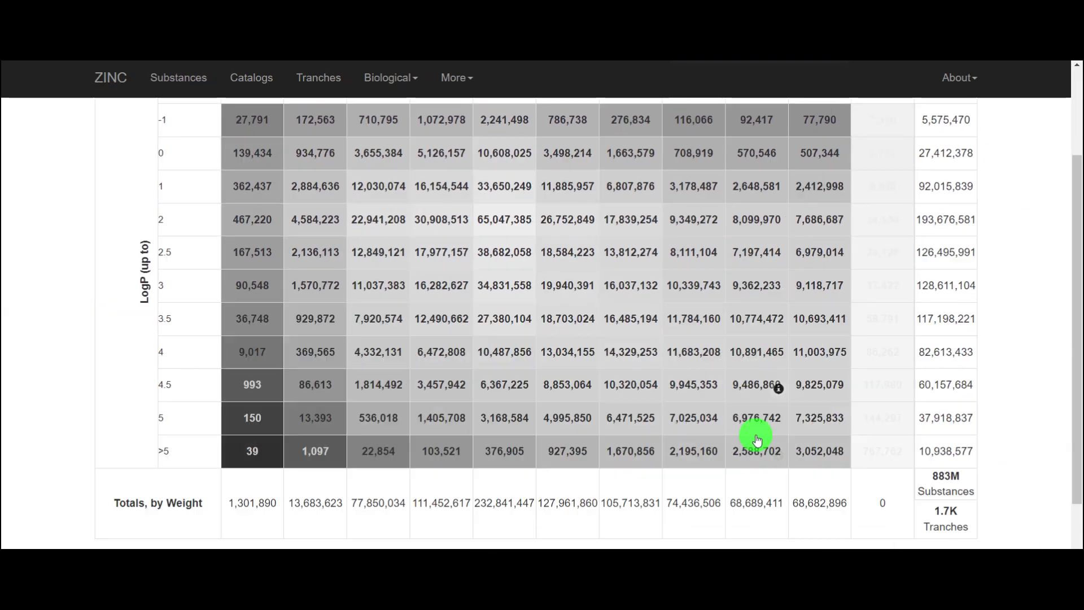
scroll(756, 439, up, 1)
scroll(756, 435, down, 1)
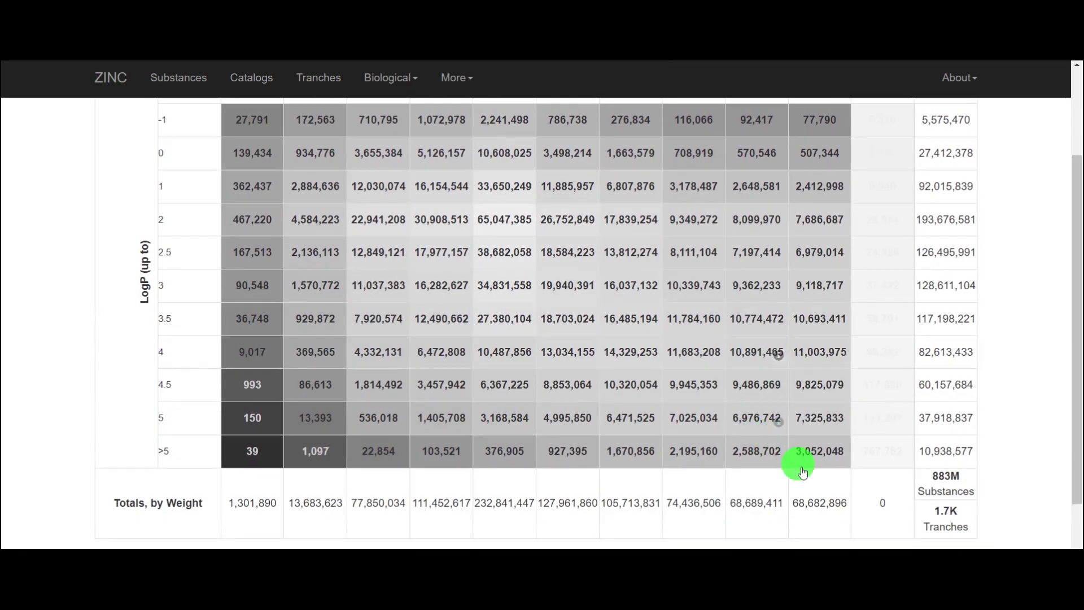
mouse_move(972, 492)
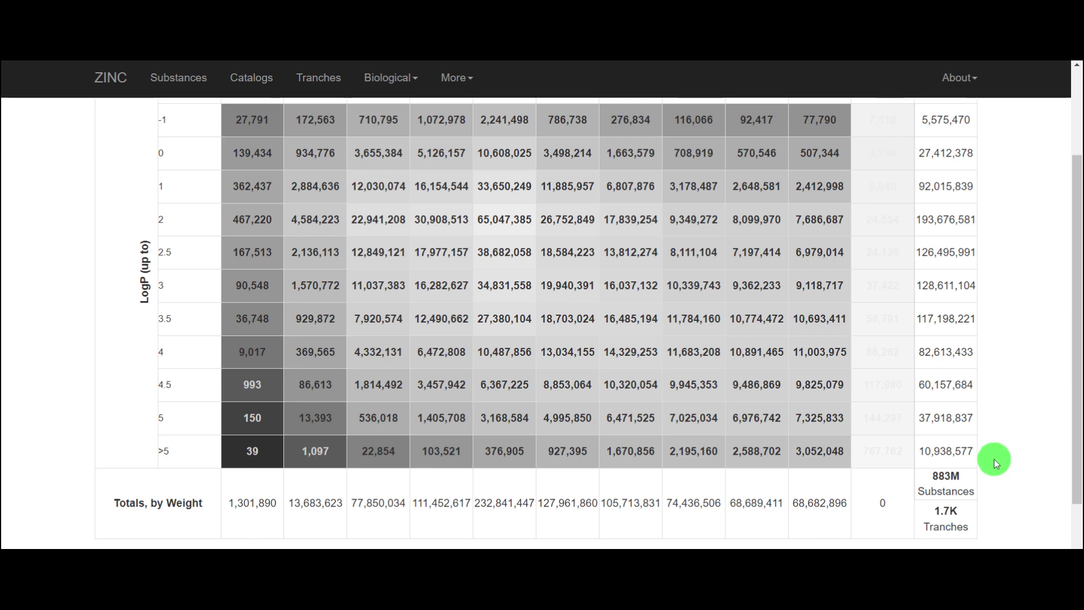
scroll(994, 462, up, 2)
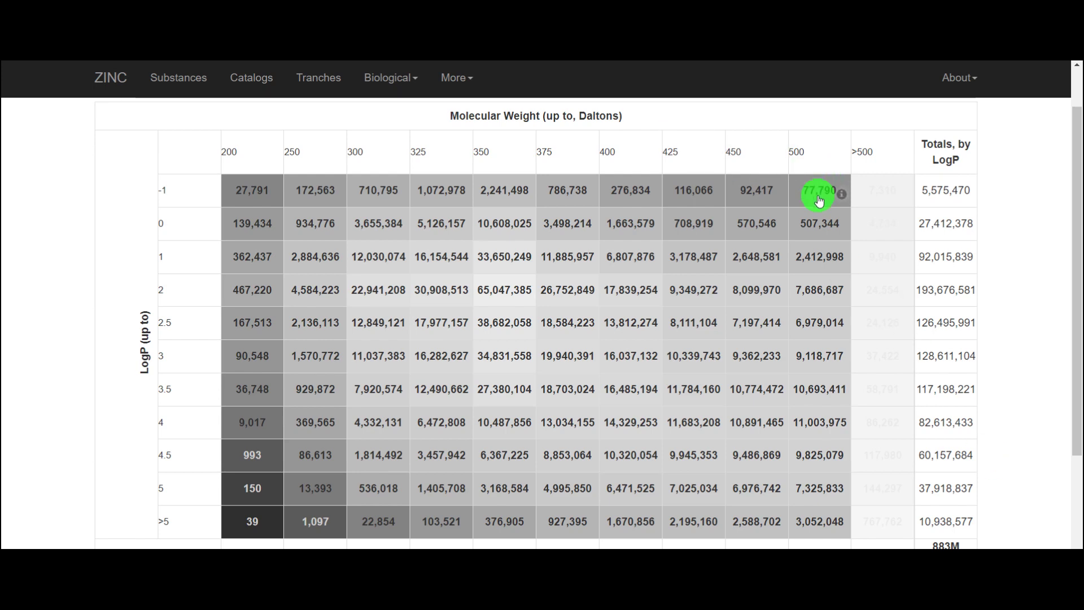
scroll(565, 119, up, 1)
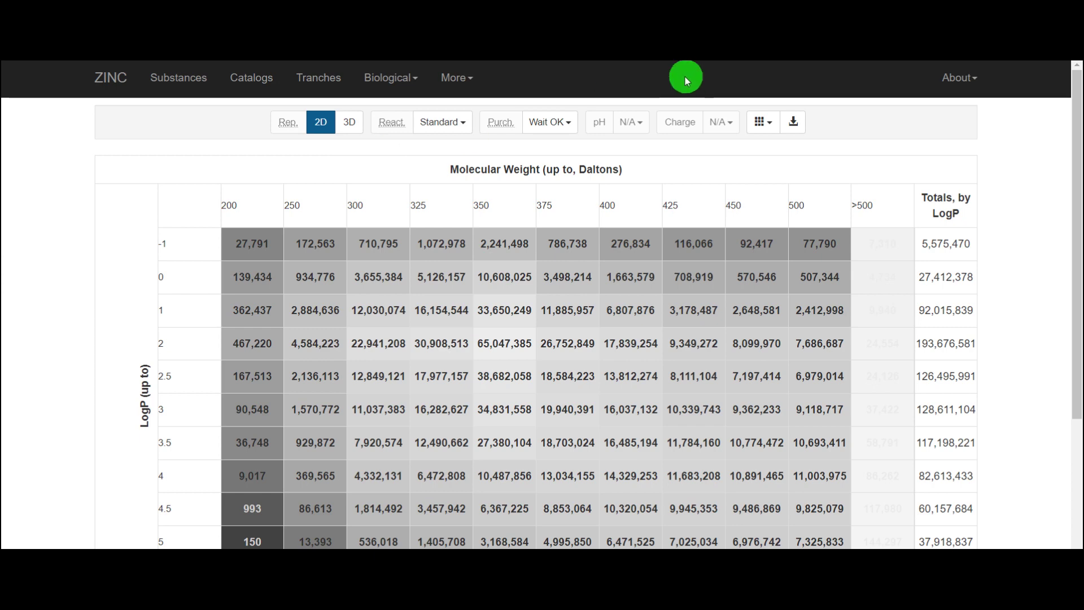
- Check the minimum purchasability and highest reactivity options for the tranches, leaving Wait OK and Standard selected
click(566, 126)
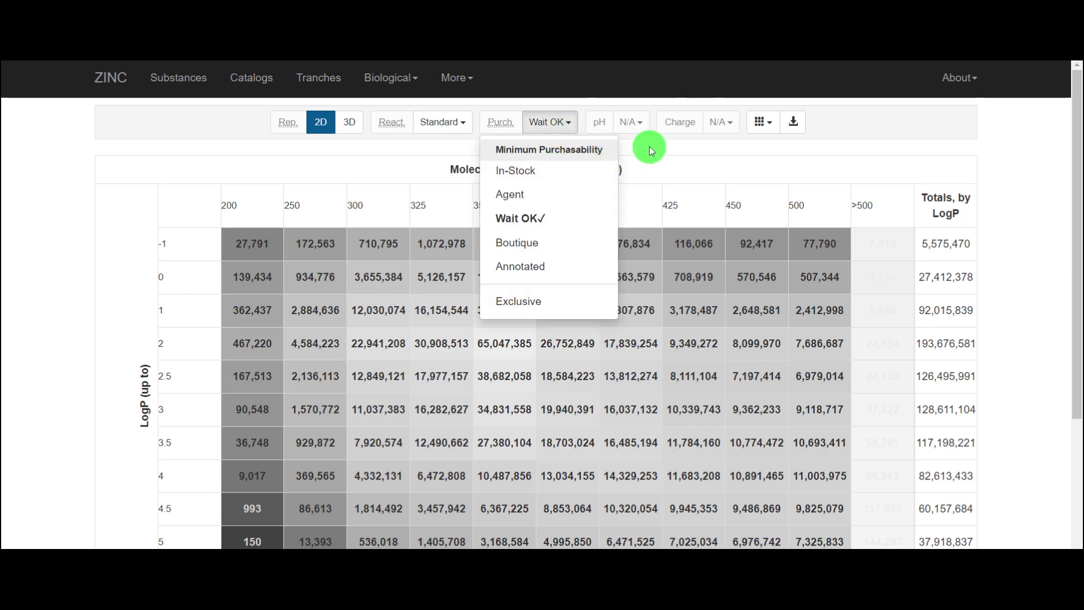
click(608, 129)
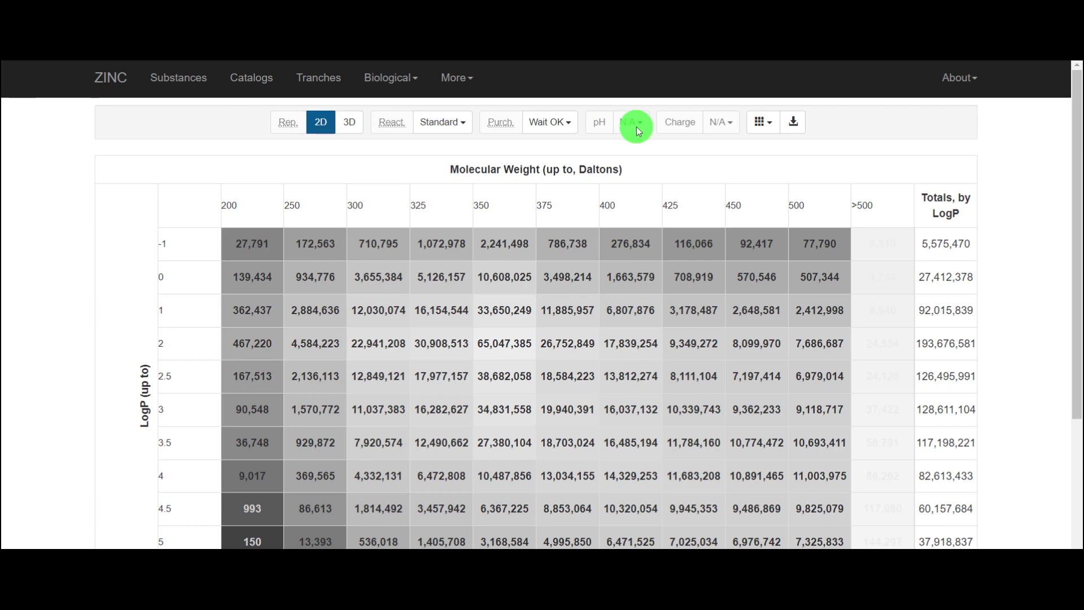
click(552, 122)
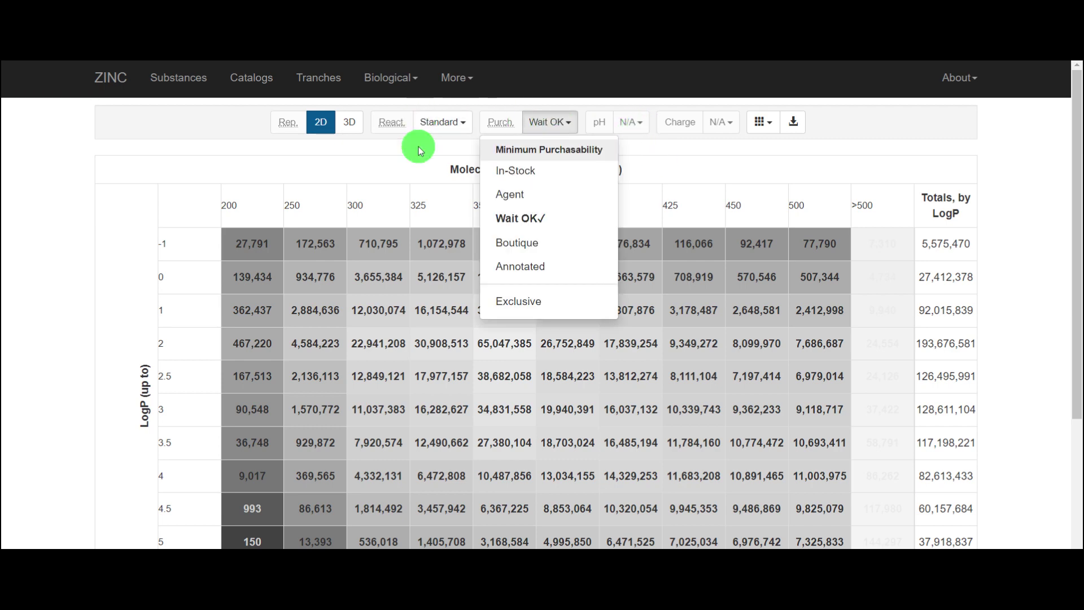
click(450, 120)
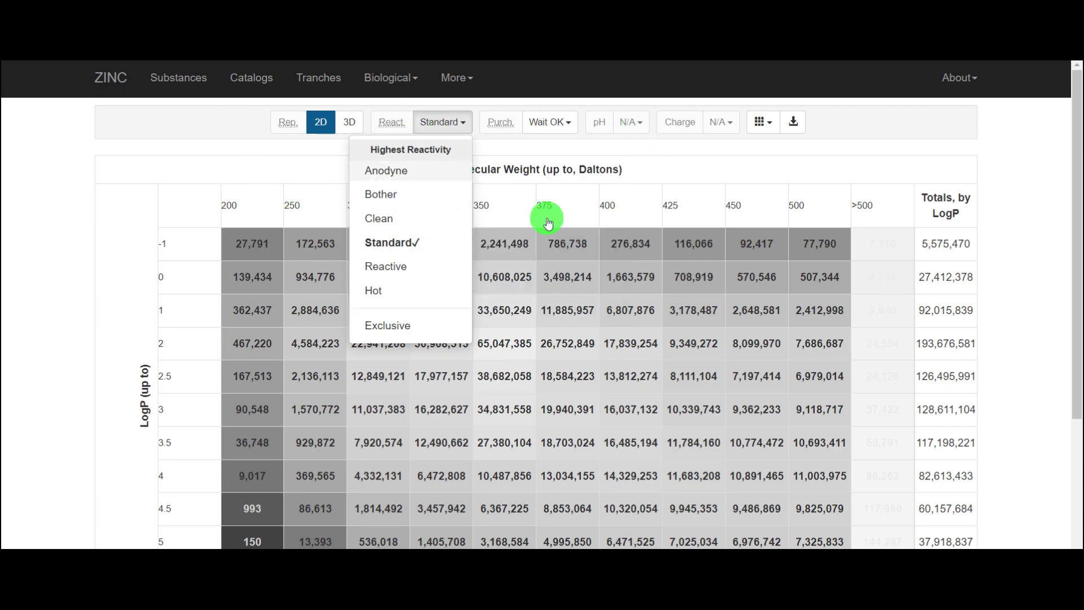
click(717, 161)
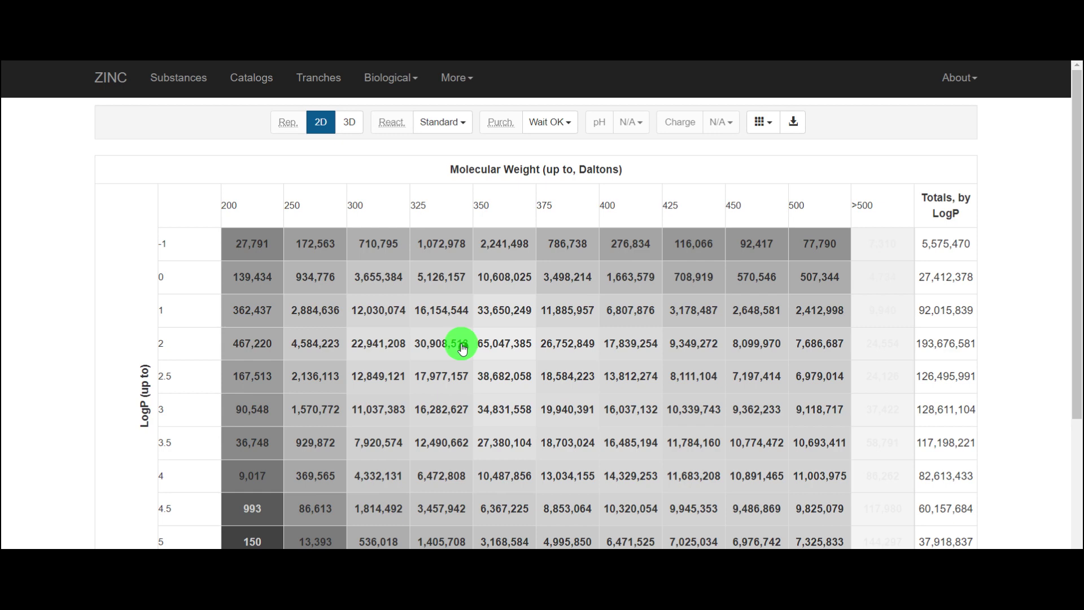
- Review the tranche grid by molecular weight and LogP, and view the Download Tranches options without downloading
scroll(462, 345, down, 1)
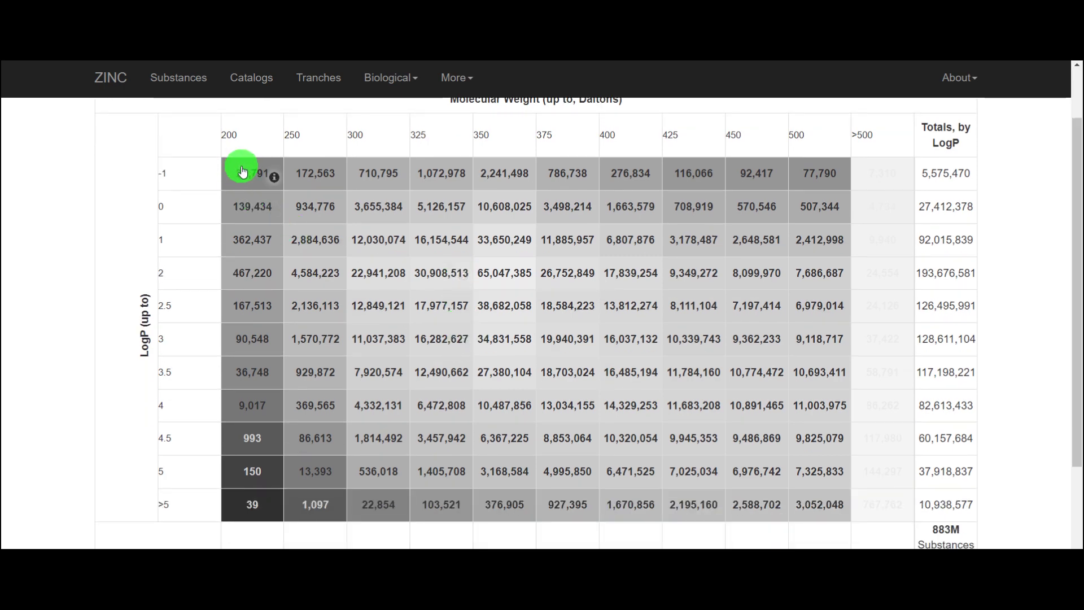
scroll(249, 181, up, 1)
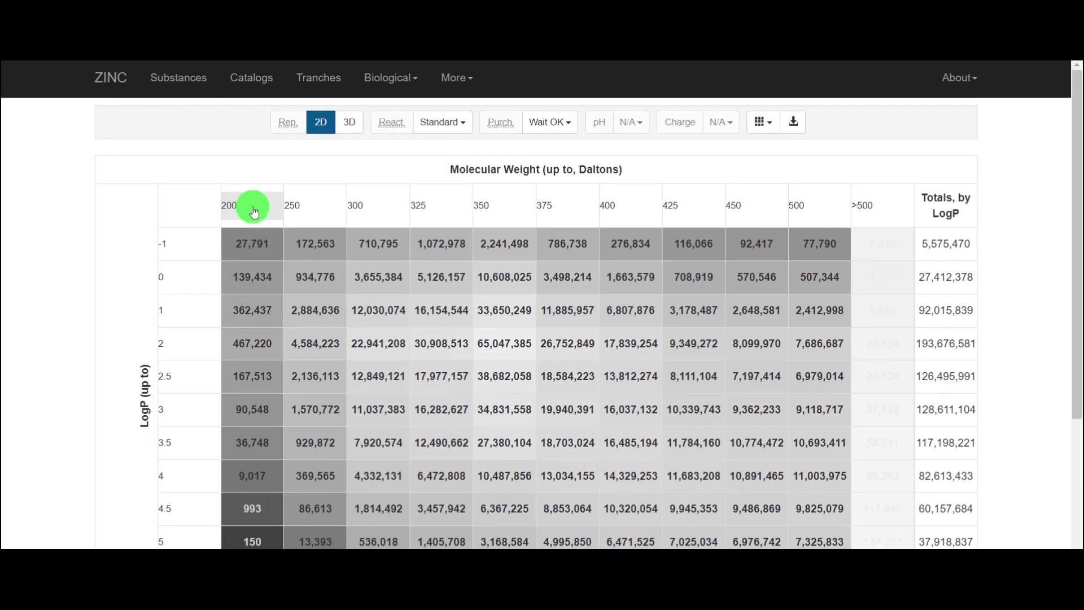
scroll(259, 463, down, 1)
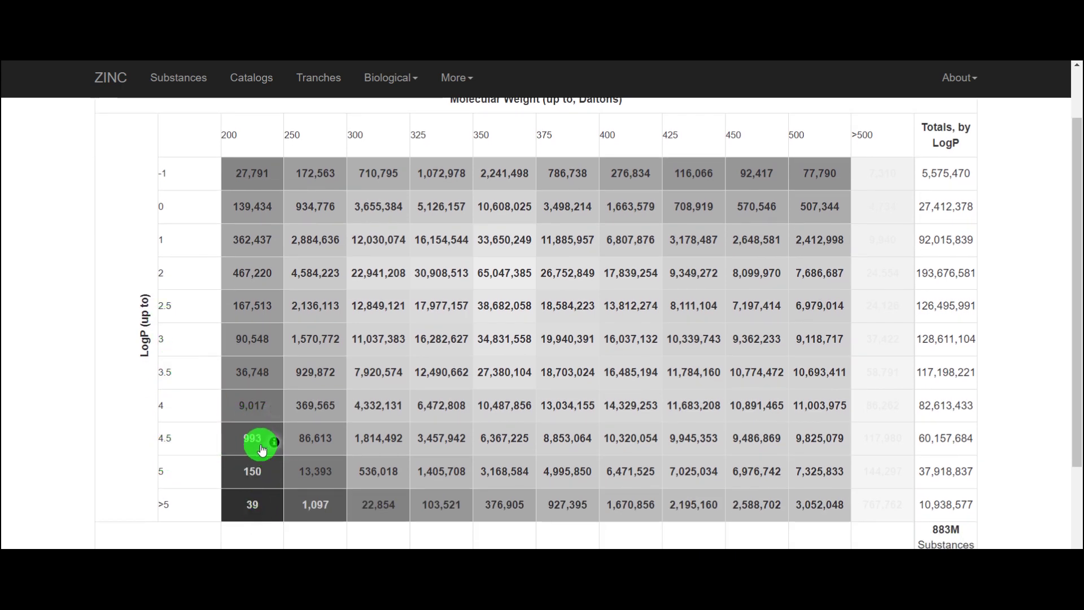
scroll(338, 446, down, 1)
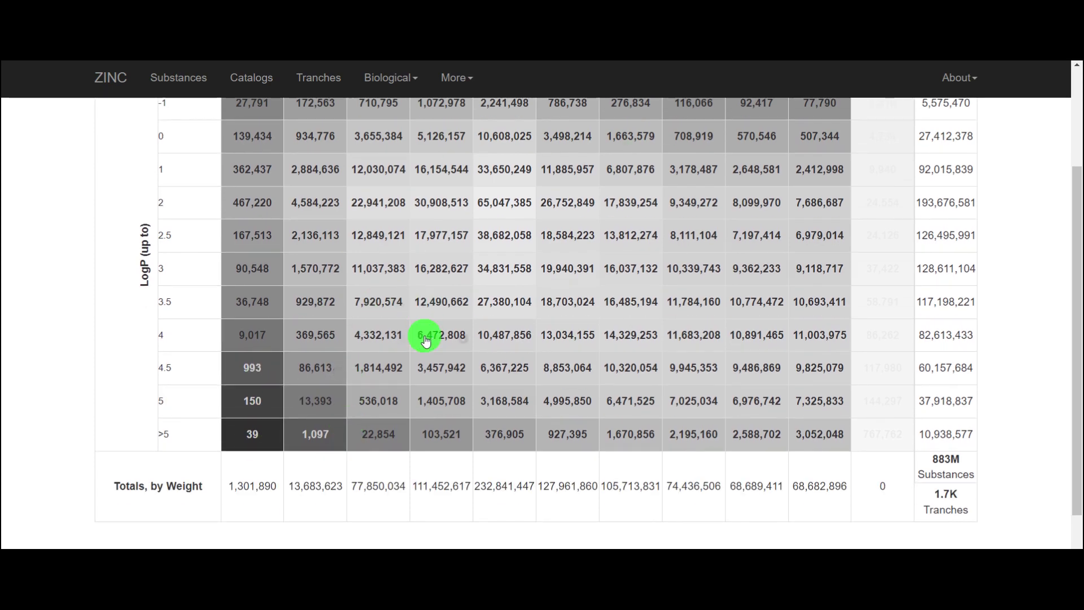
scroll(426, 338, down, 1)
scroll(429, 333, up, 3)
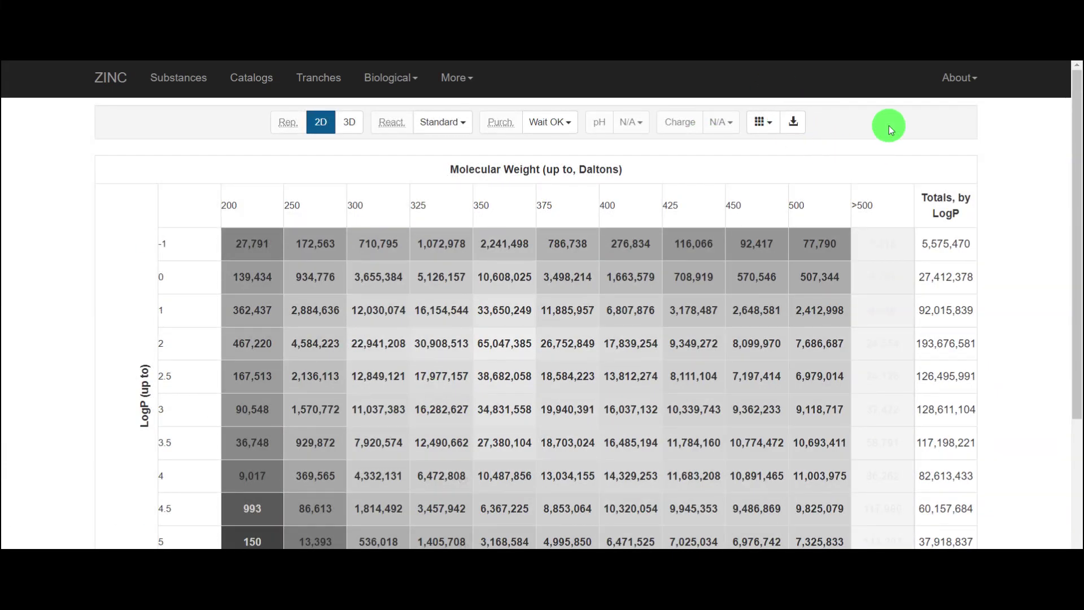
click(796, 127)
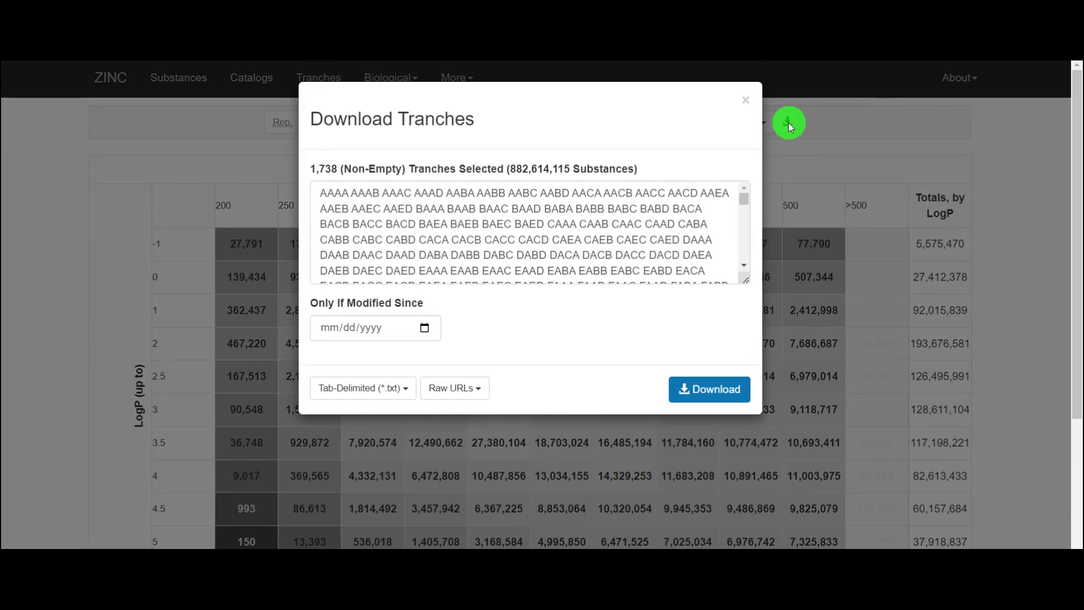
scroll(429, 299, down, 2)
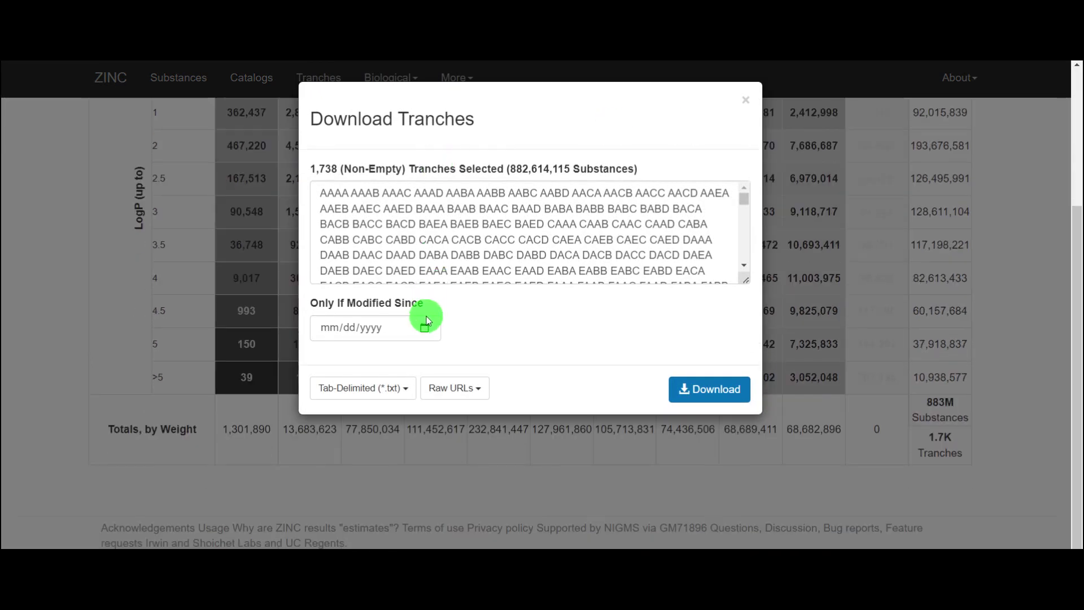
scroll(426, 317, up, 2)
click(756, 101)
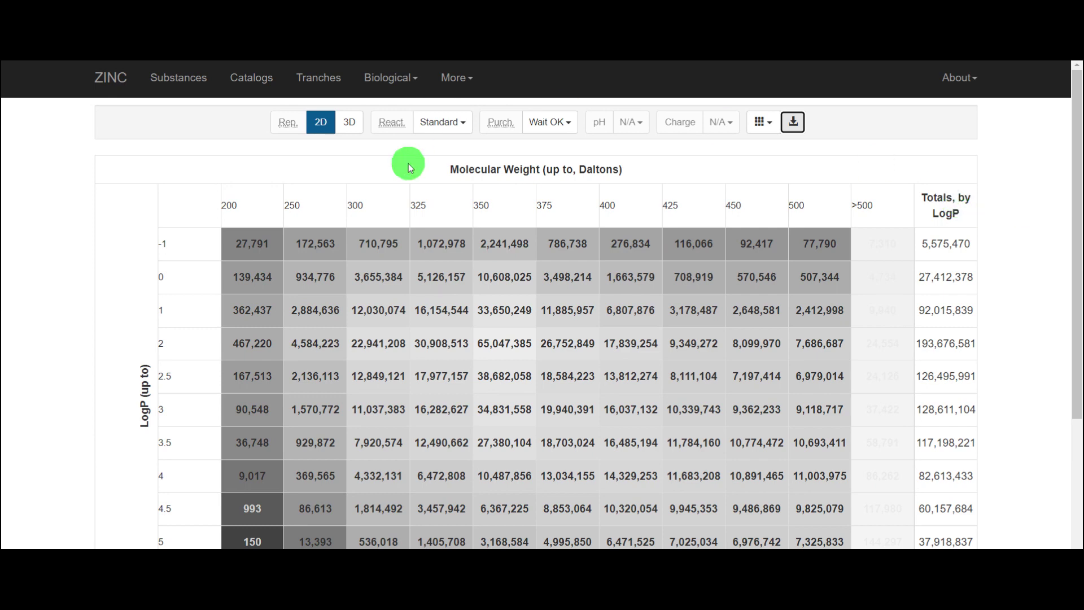
- Open the biological Organisms page, view its organism class examples and return to the Organism class page
click(393, 80)
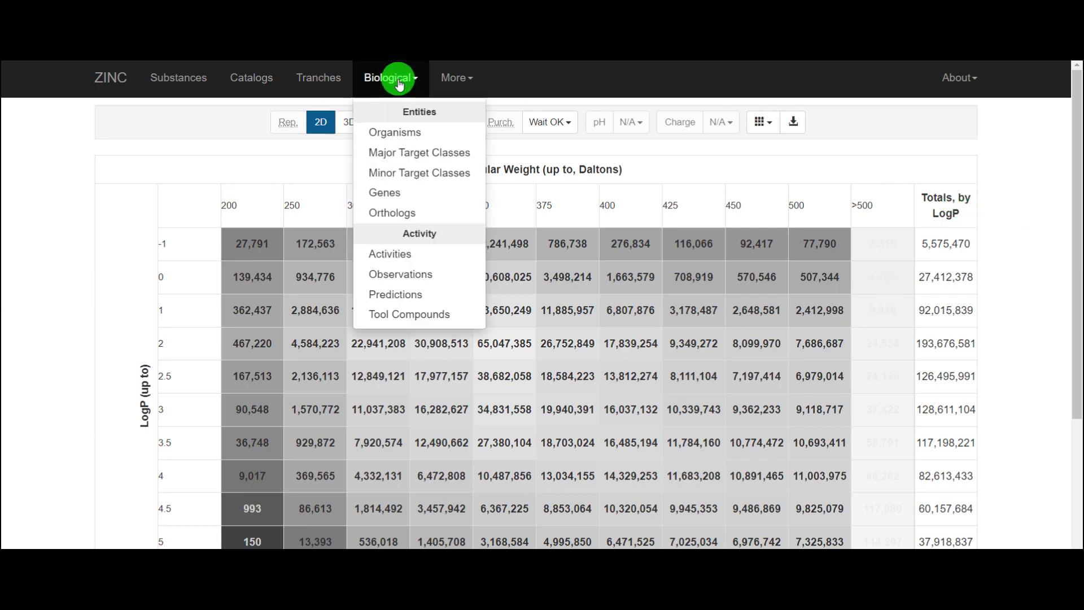
click(392, 139)
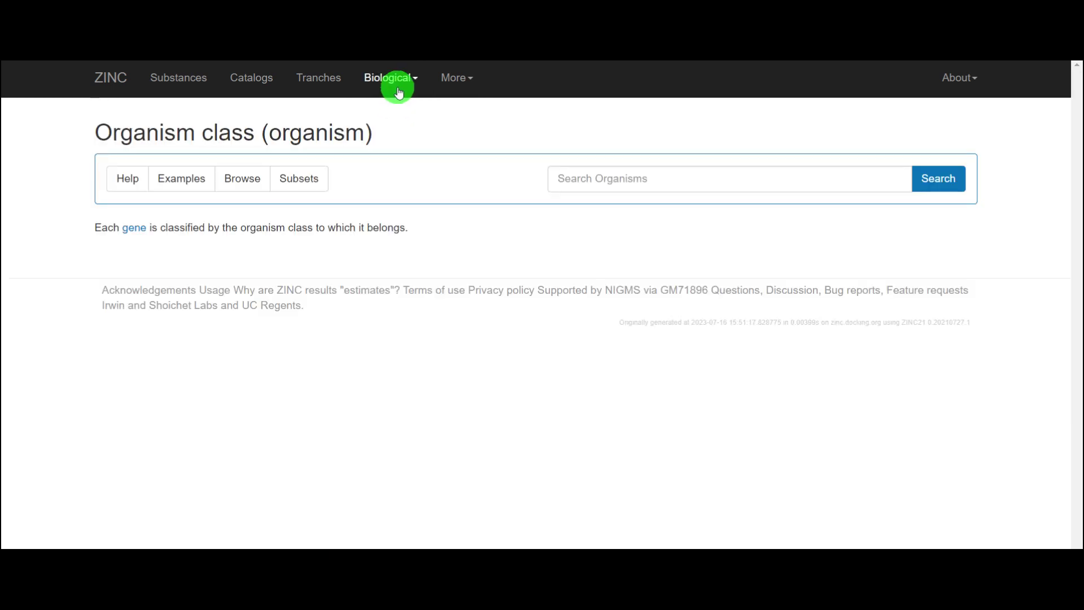
click(619, 174)
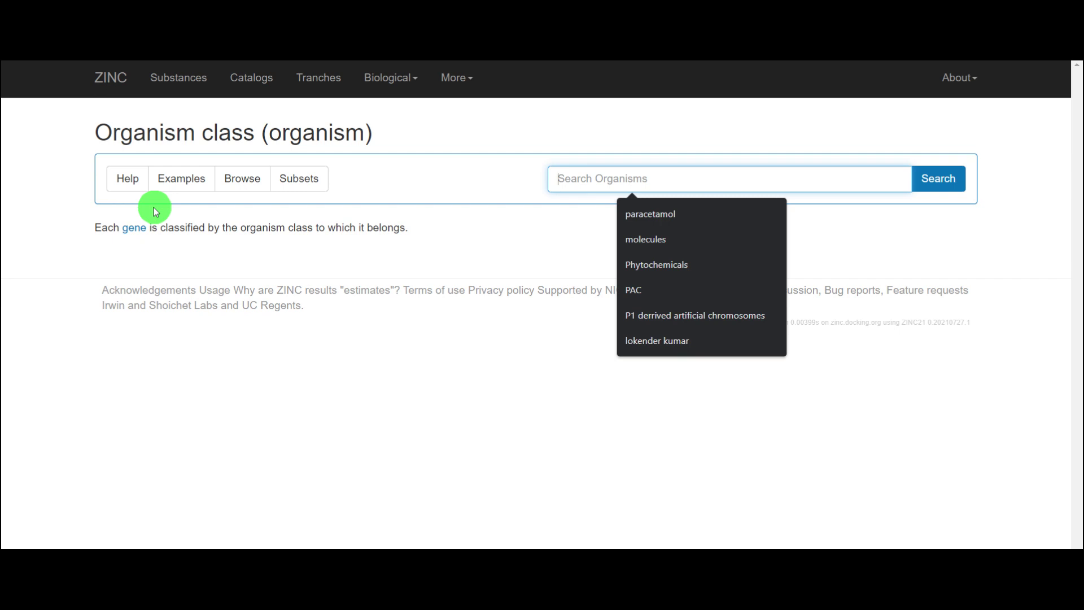
click(181, 181)
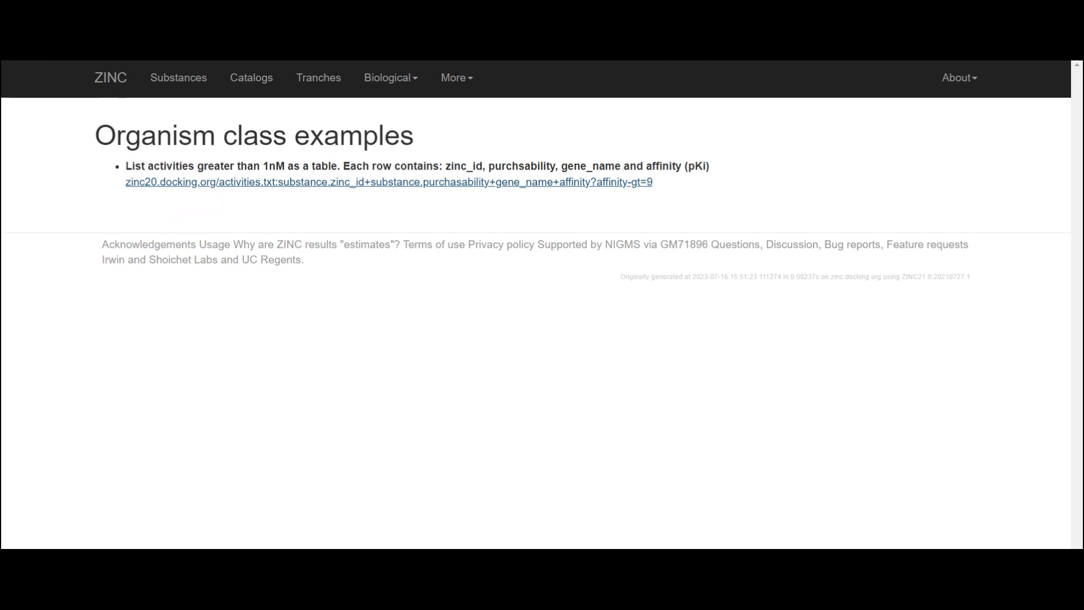
key(alt+Left)
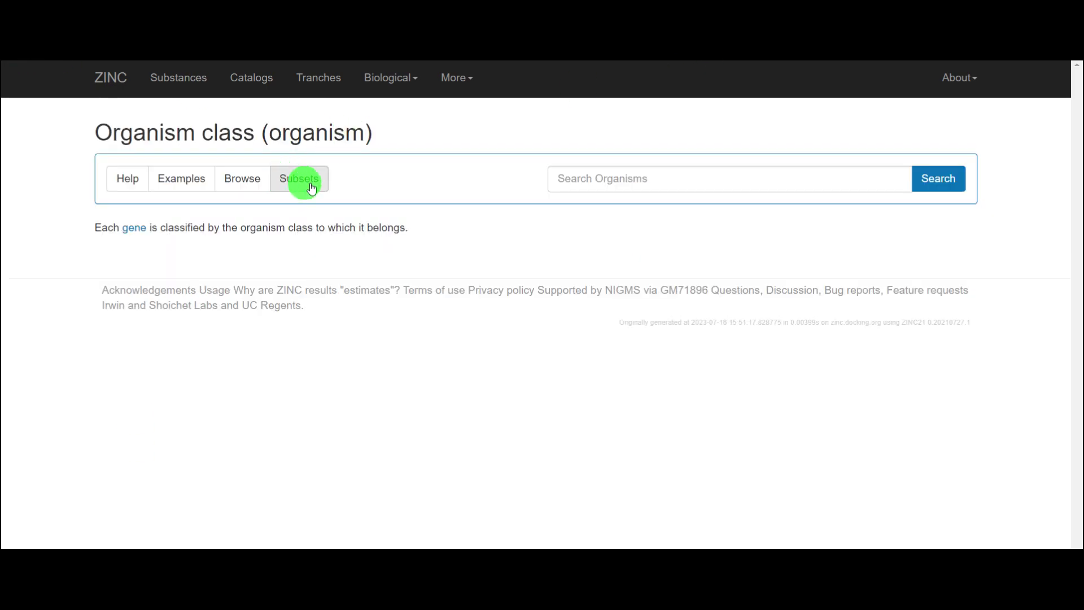
- Visit the biological Major Target Classes page and proceed to Minor Target Classes
click(417, 93)
click(404, 157)
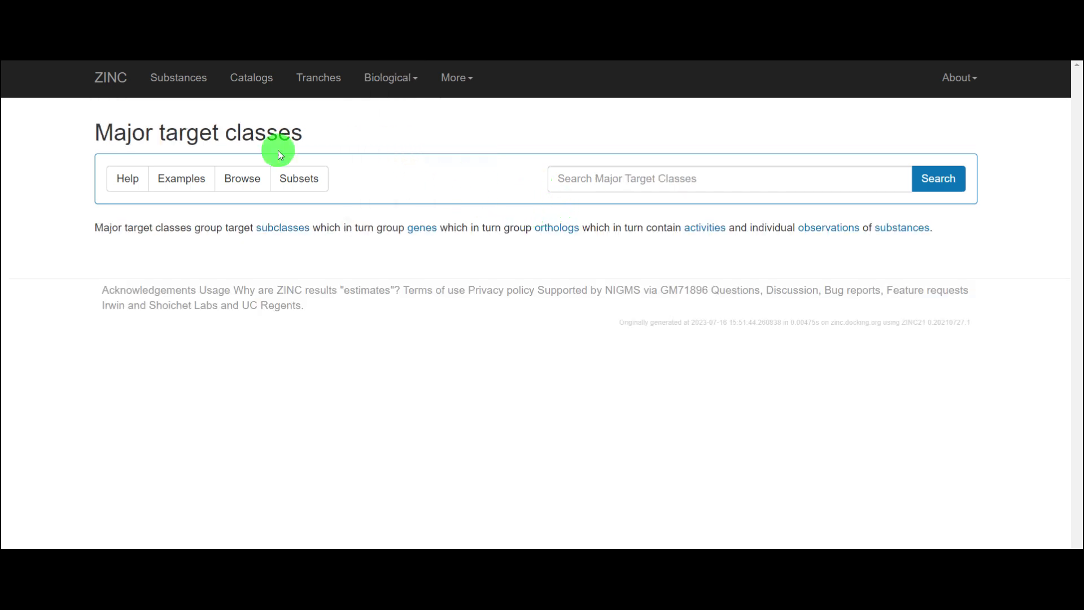
click(392, 79)
click(400, 178)
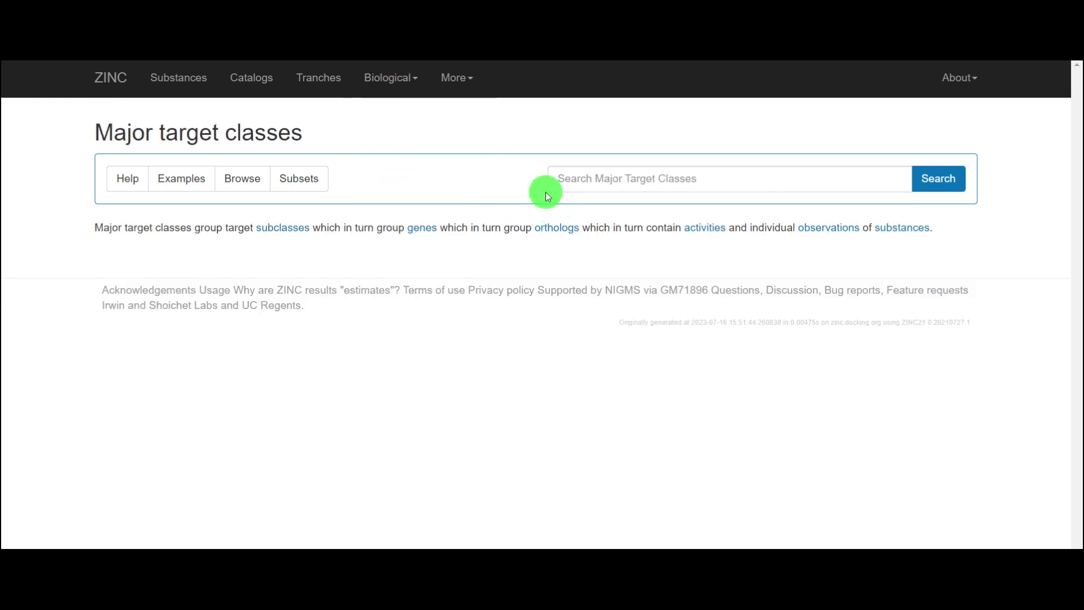
- Search the target subclasses for GPCR
click(621, 185)
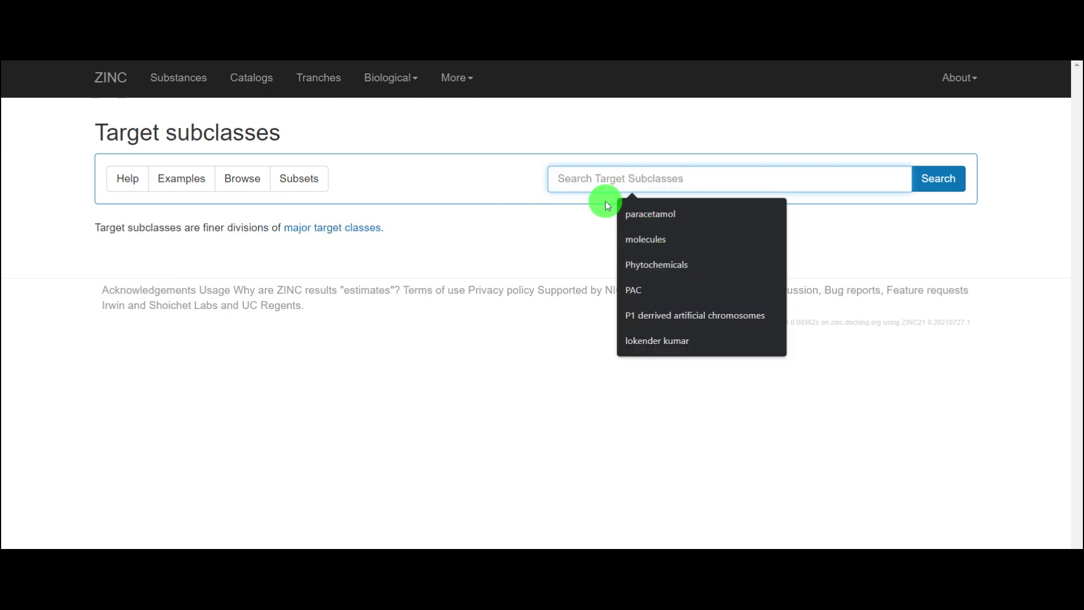
text(GP)
key(Return)
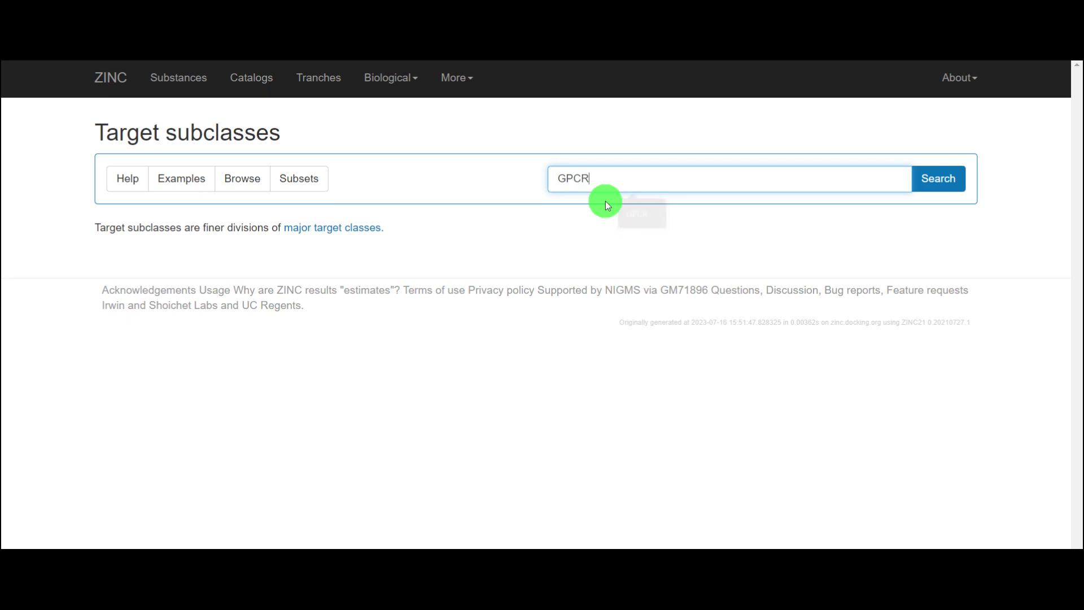
key(Return)
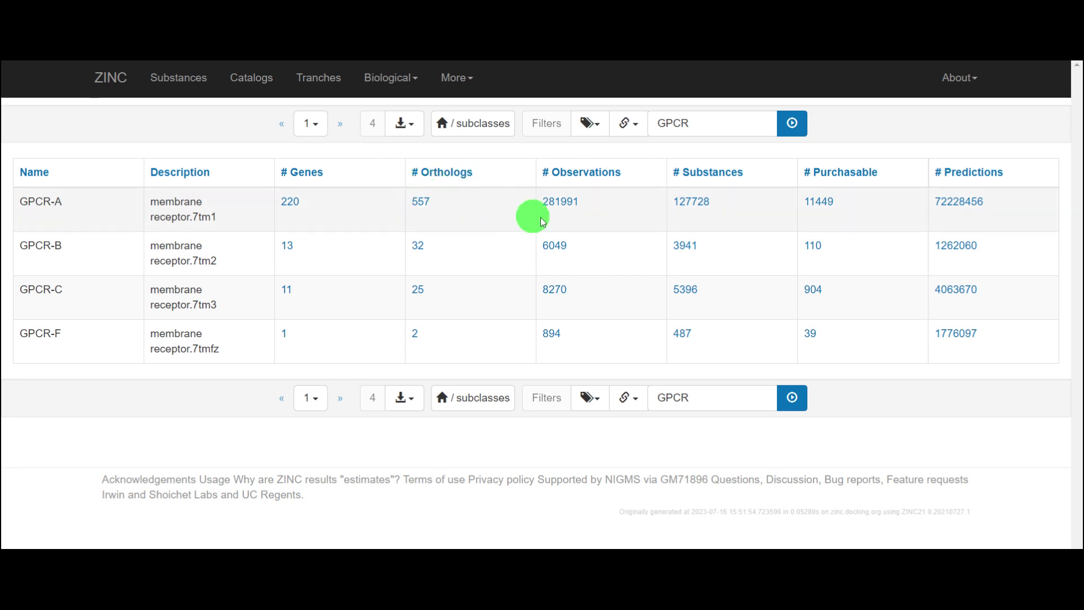
- Open the substances associated with the GPCR-A subclass, look through their structures and return to the GPCR subclass table
click(701, 207)
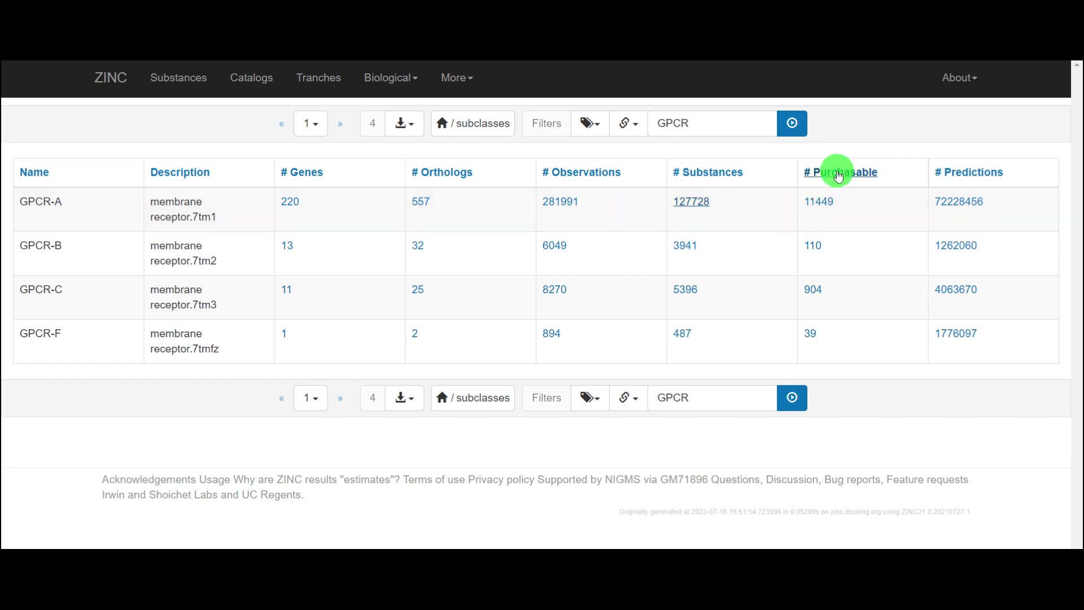
click(823, 204)
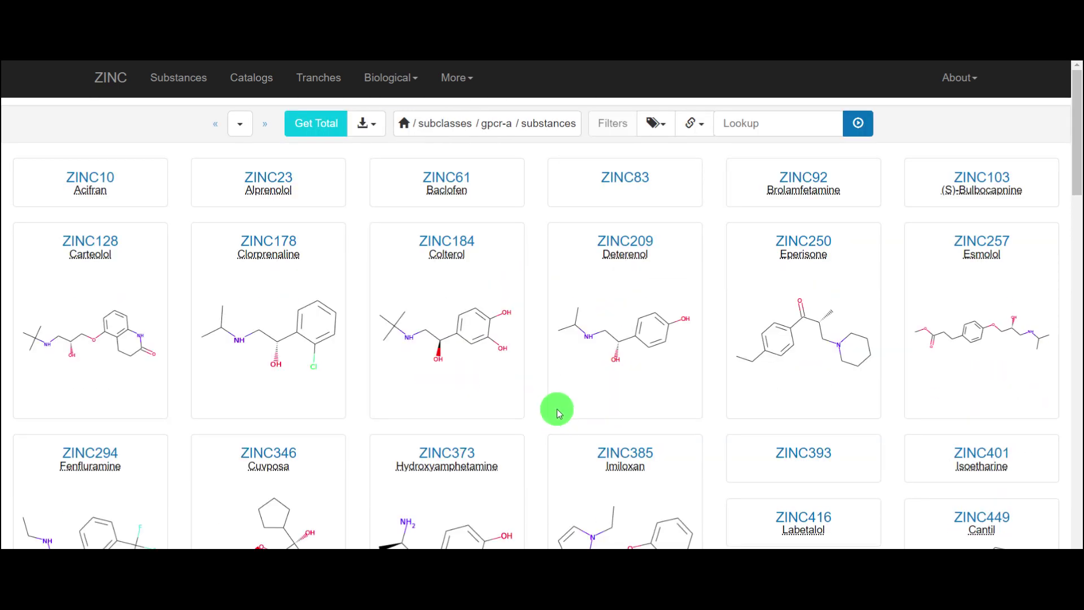
scroll(556, 394, down, 20)
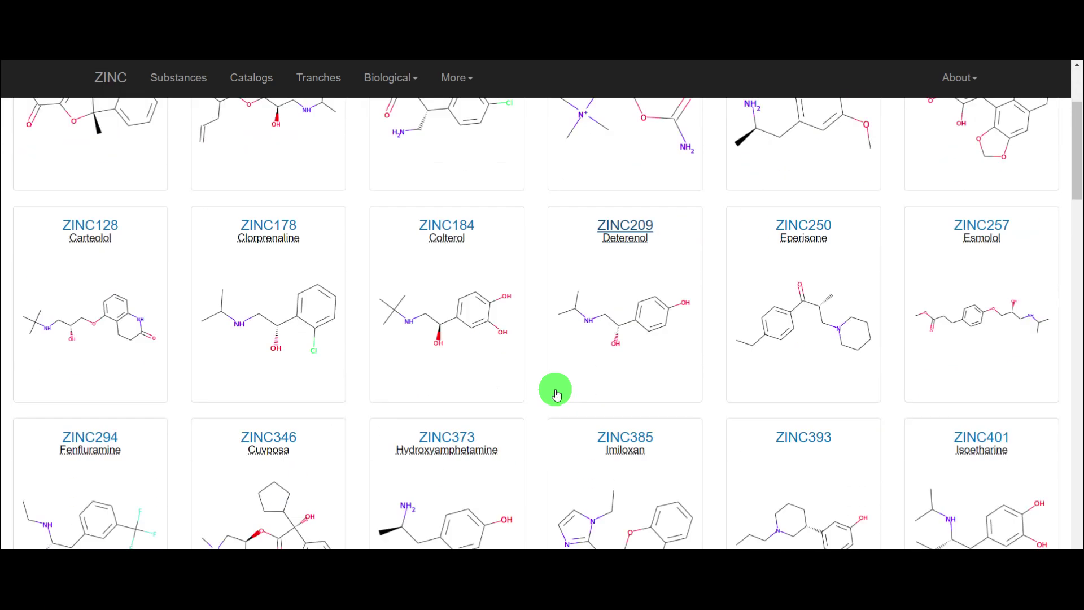
scroll(556, 394, down, 5)
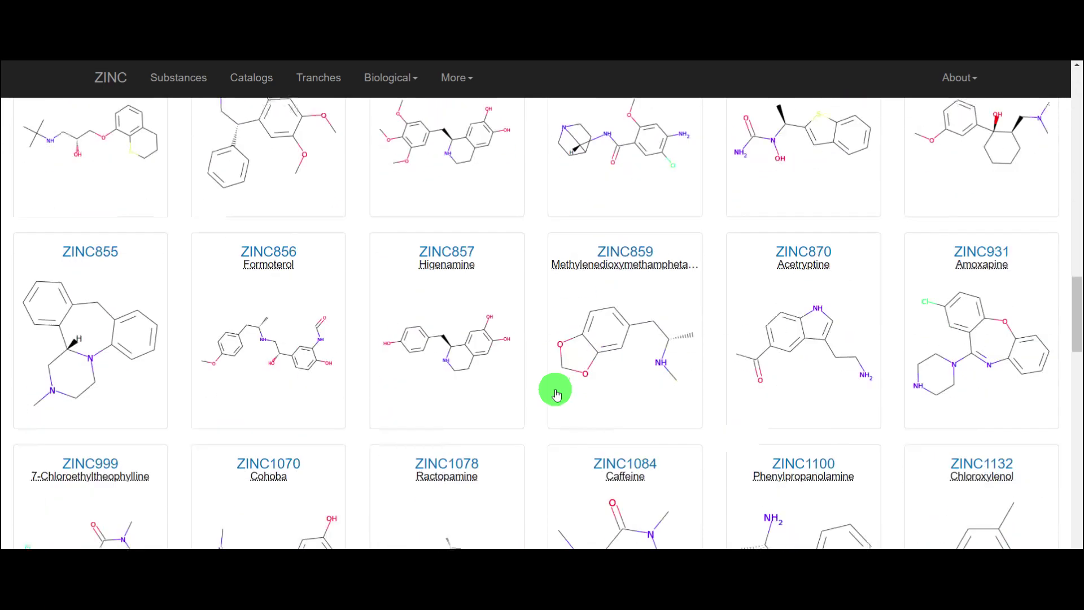
scroll(550, 389, down, 2)
scroll(545, 389, down, 15)
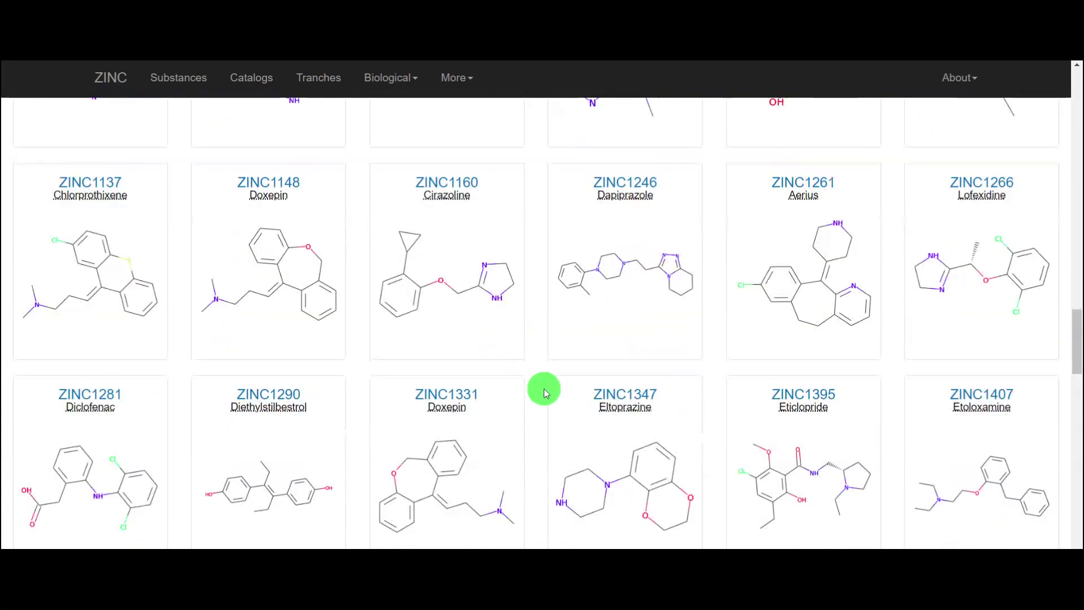
scroll(474, 366, up, 20)
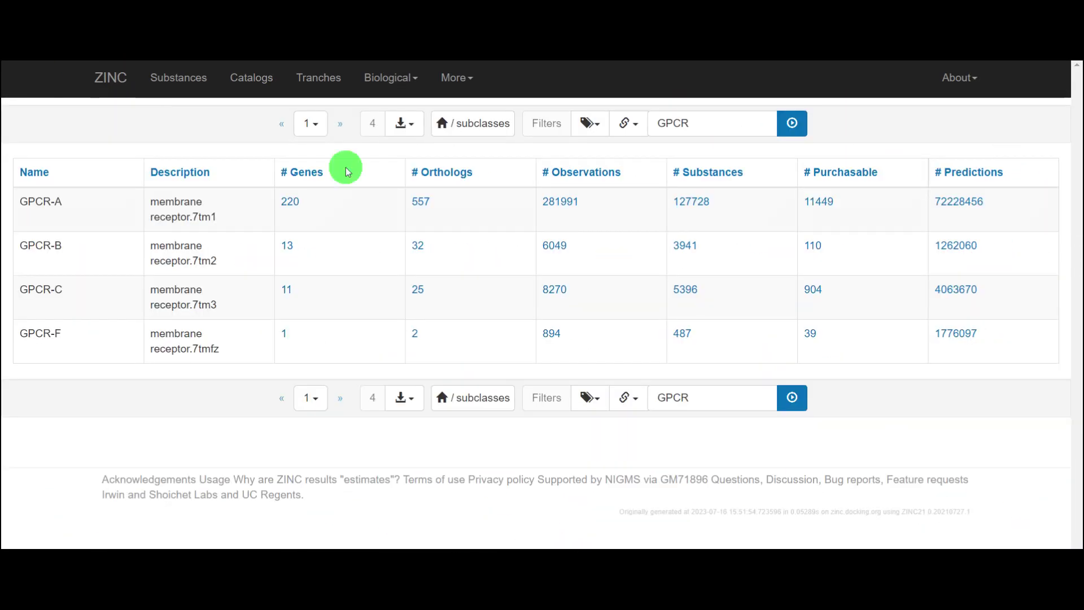
- Check the biological entity and activity options, and visit the Shopping List page for loading a report from ZINC IDs
click(410, 83)
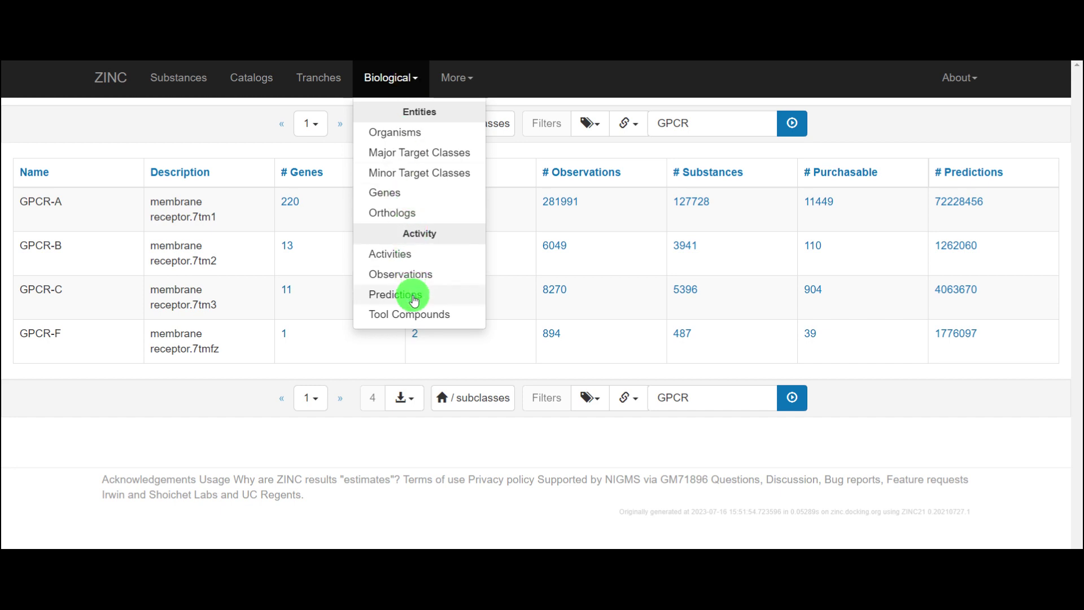
click(538, 93)
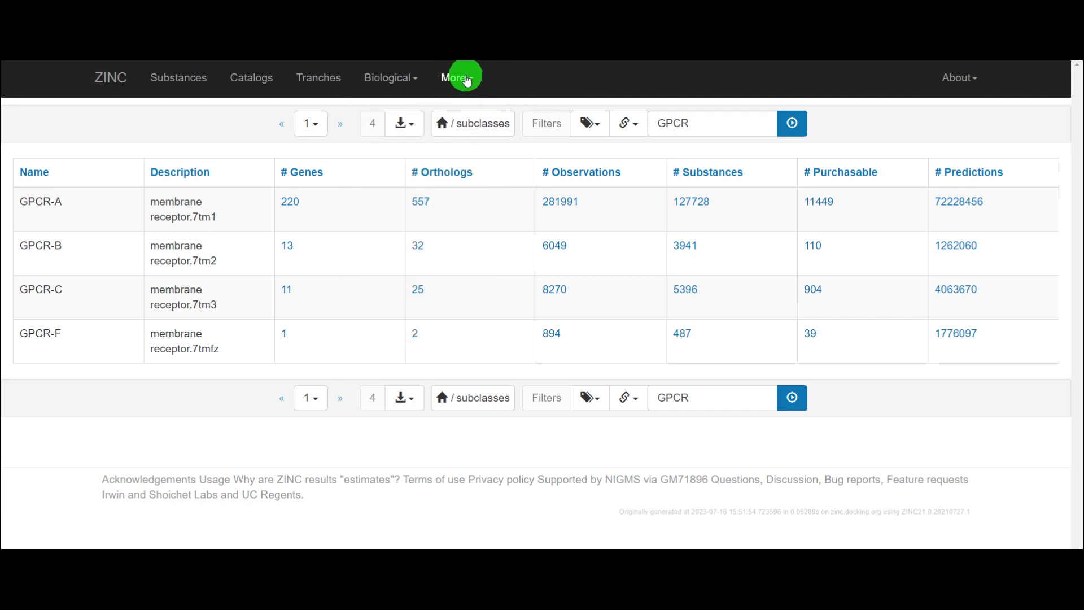
click(464, 77)
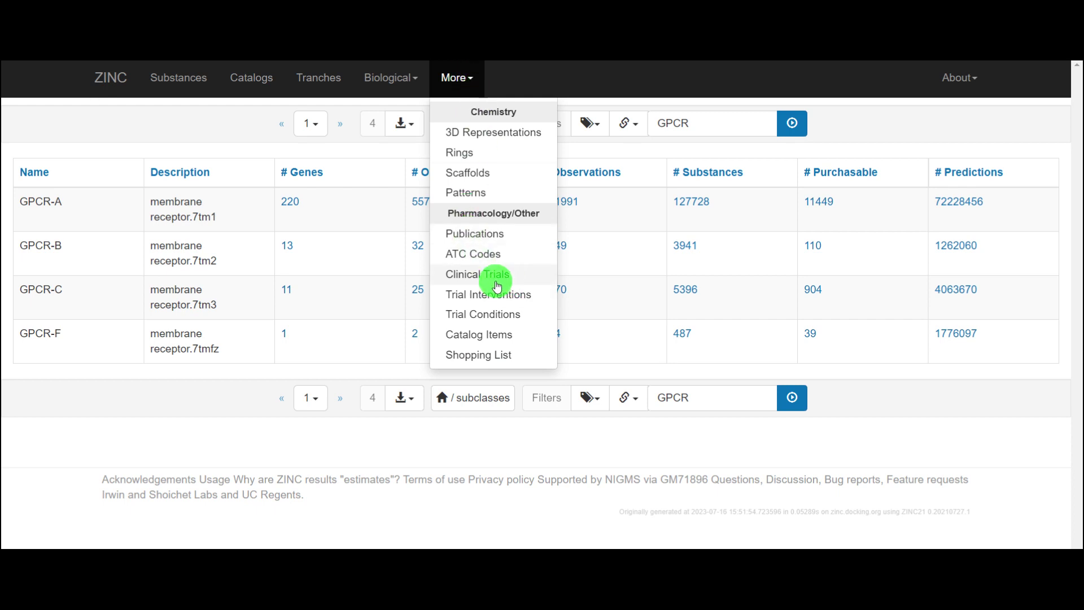
click(484, 355)
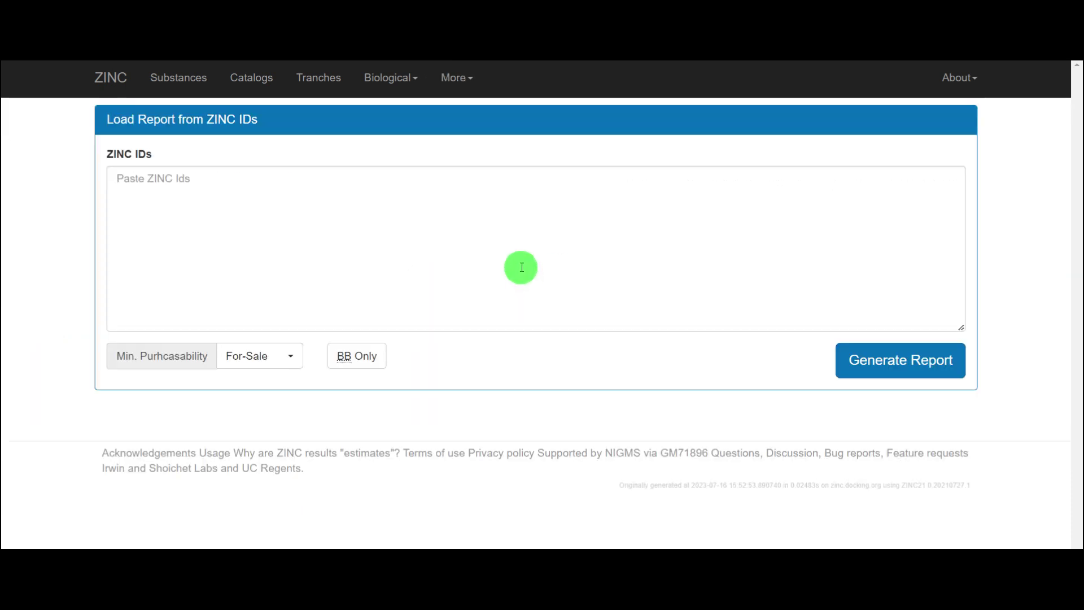
click(333, 194)
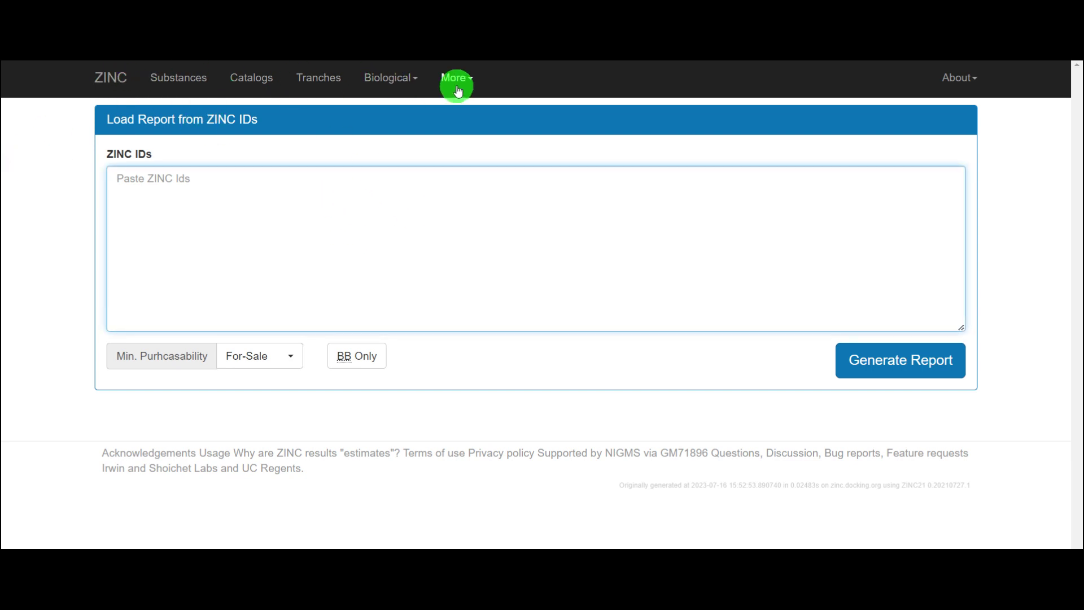
- Leave the Shopping List page without entering ZINC IDs and return to the previously visited Major target classes page
click(402, 80)
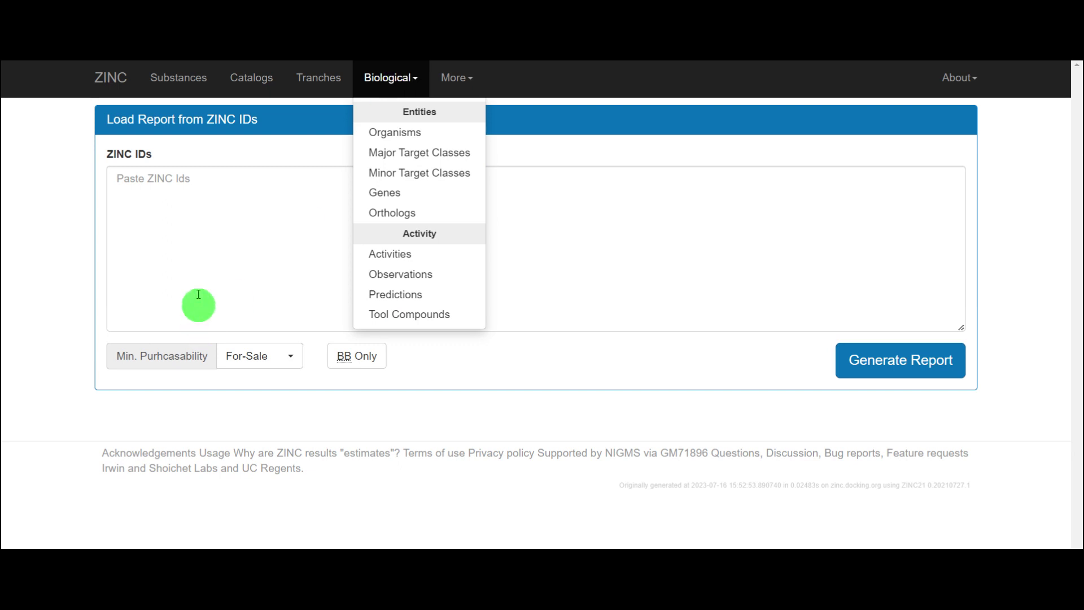
click(247, 205)
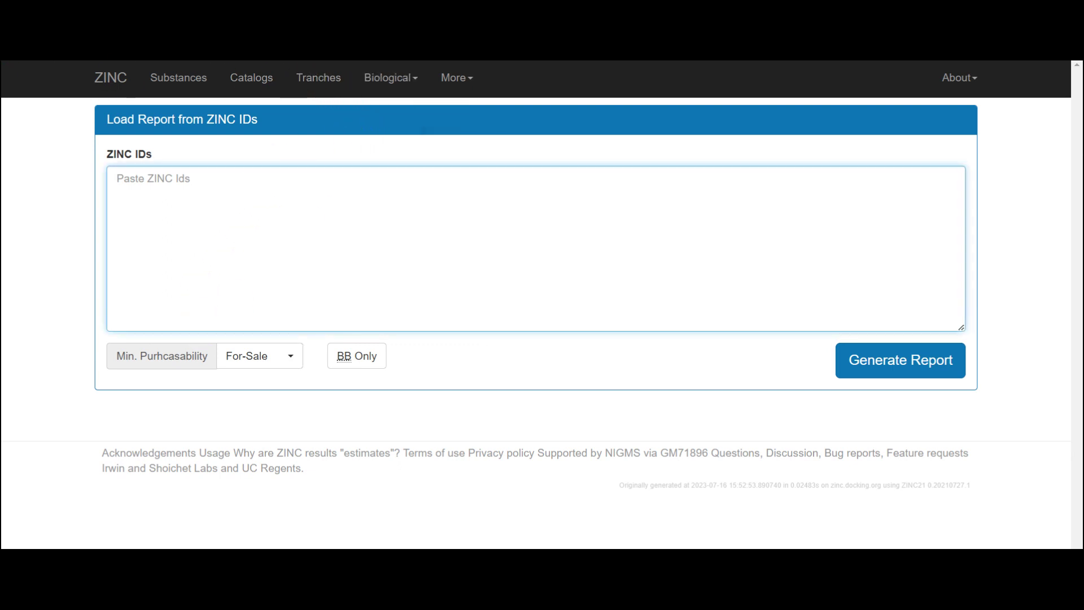
click(411, 80)
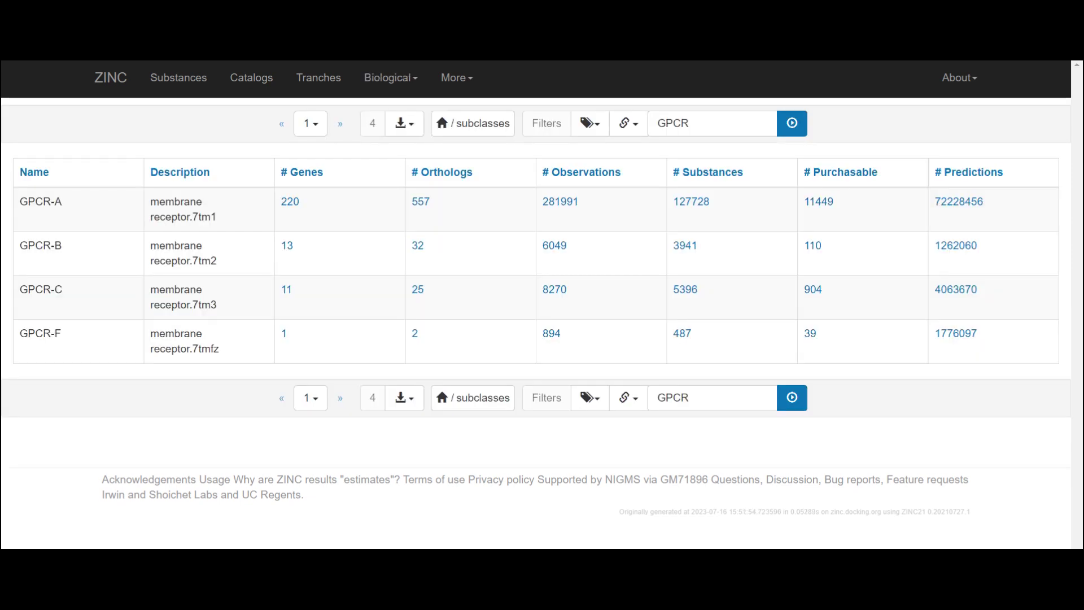
key(alt+Left)
key(alt+Left)
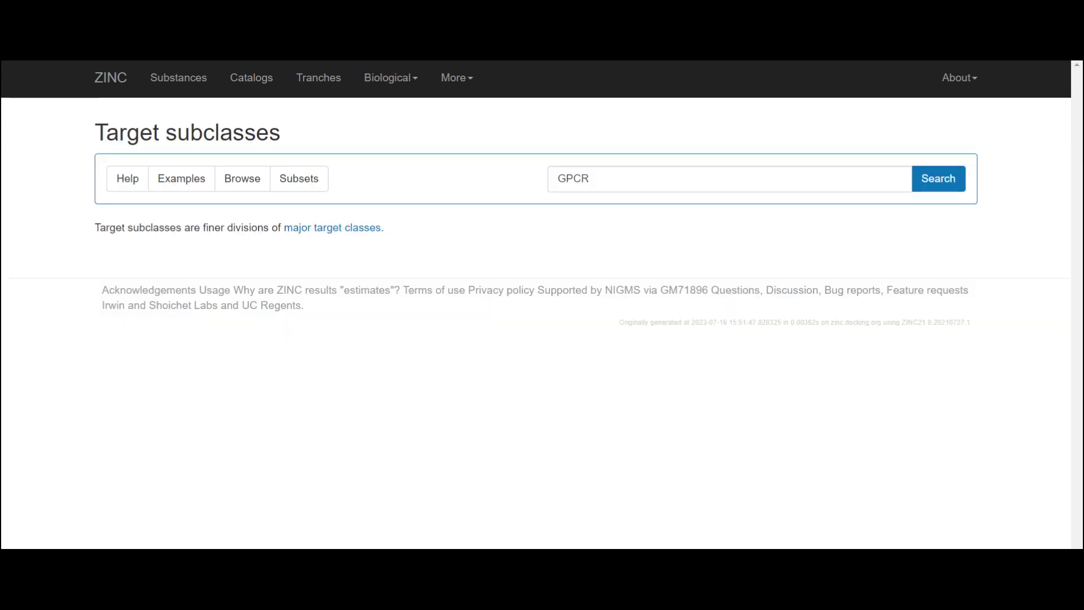
key(alt+Left)
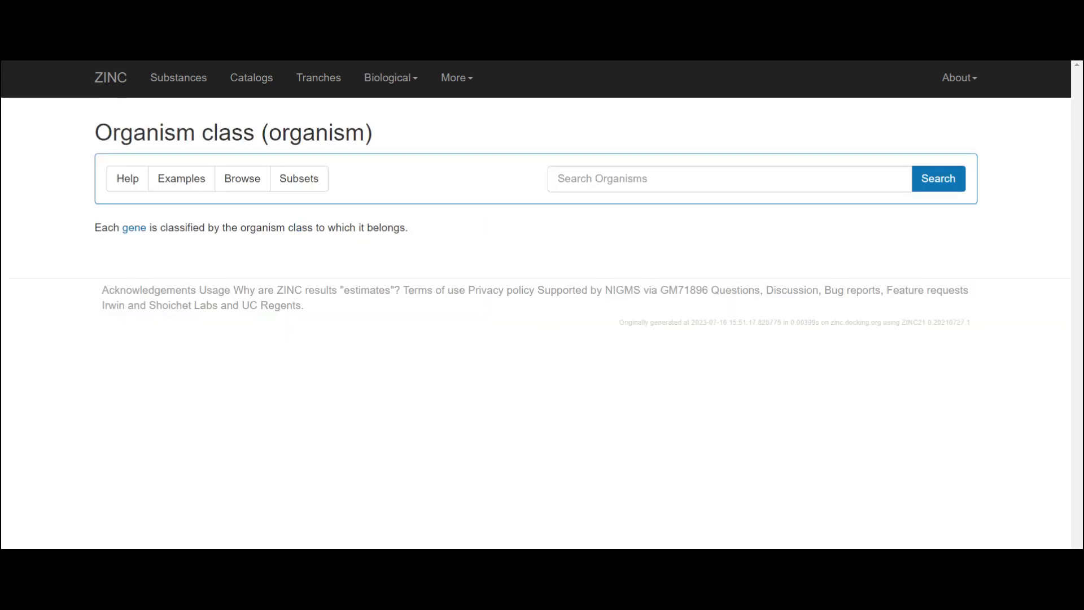
key(alt+Left)
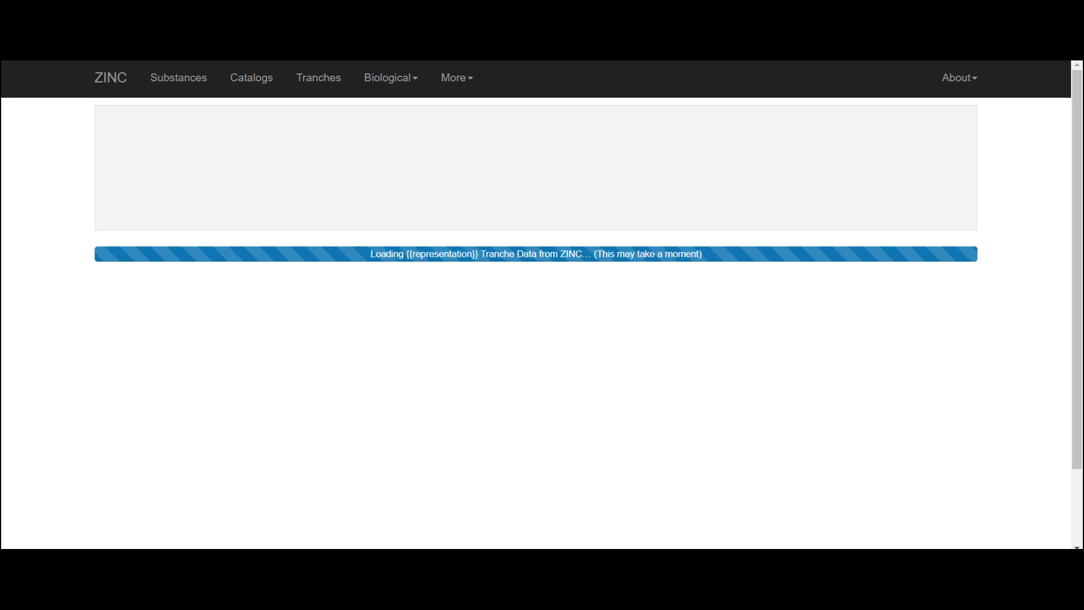
key(alt+Right)
key(alt+Right)
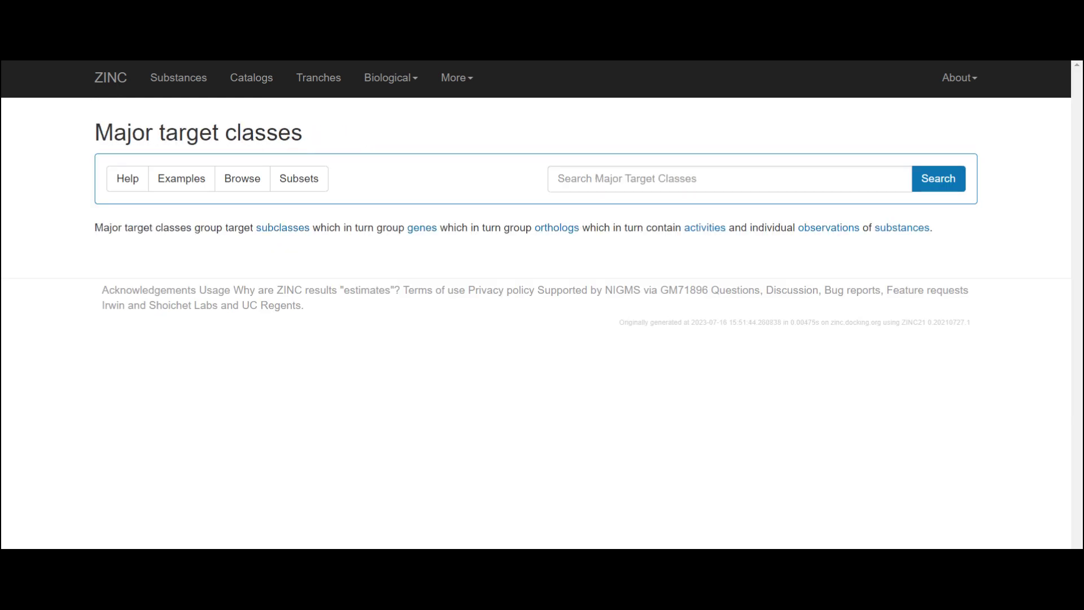
- Reopen the Minor Target Classes page and repeat the subclass search for GPCR
click(401, 91)
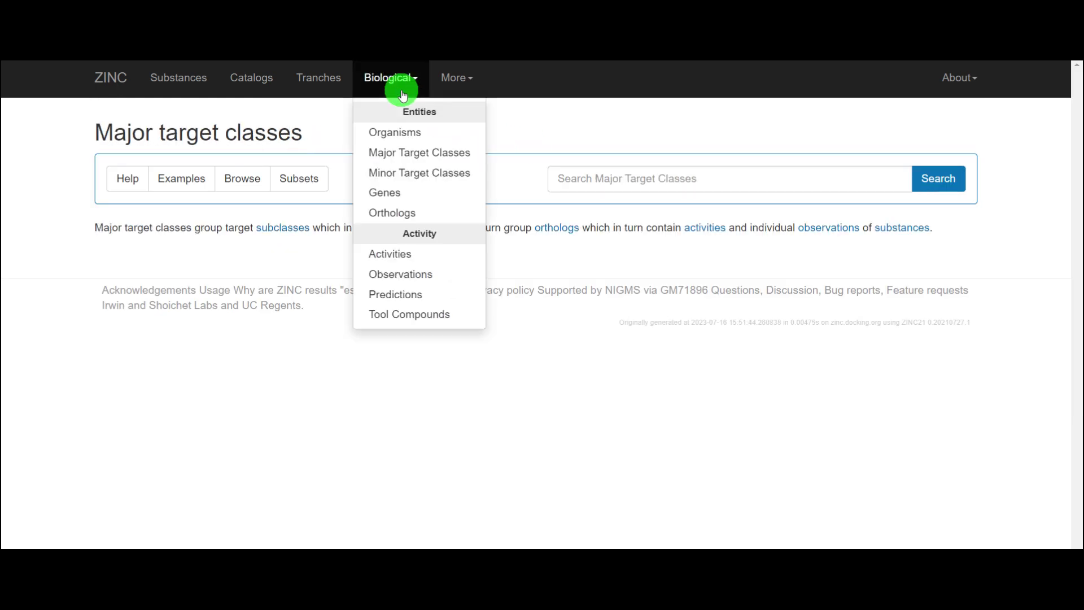
click(402, 173)
click(685, 175)
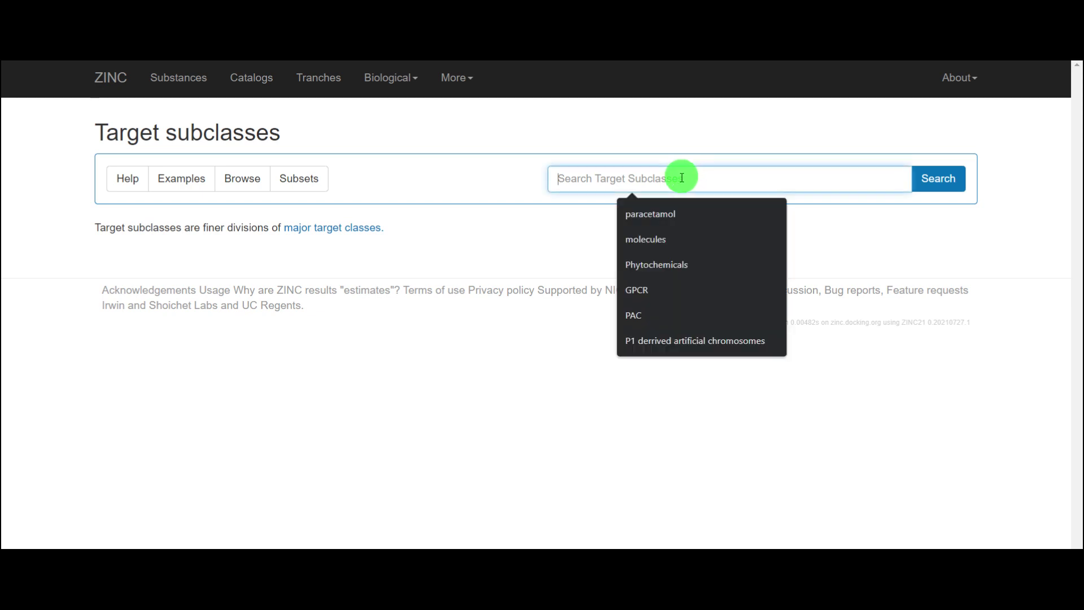
click(658, 287)
click(930, 187)
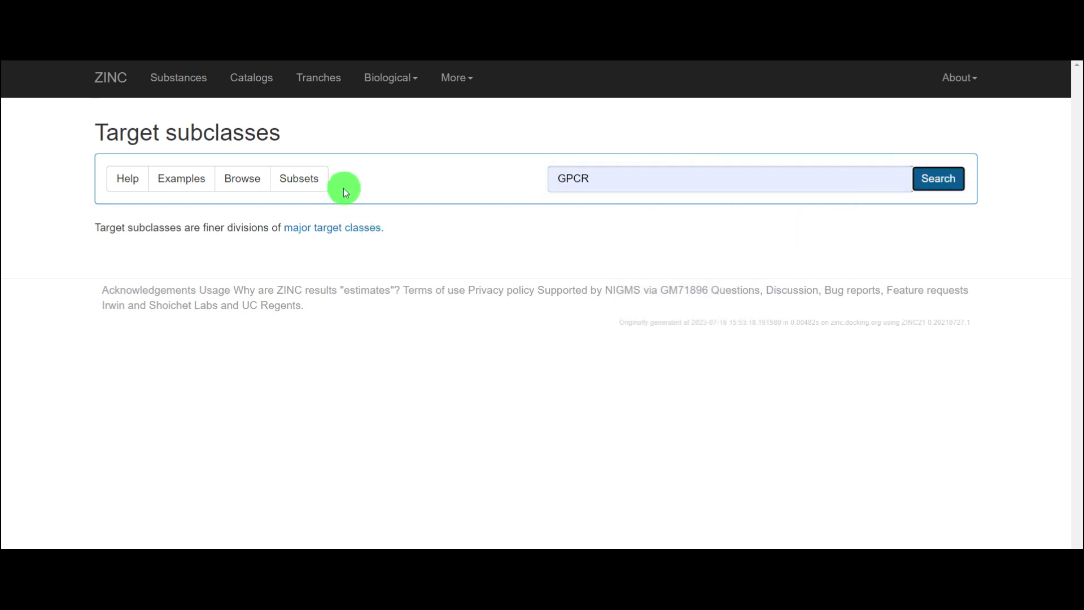
- Display the substances listed for GPCR-A again and browse their names, ZINC IDs and structures
click(678, 208)
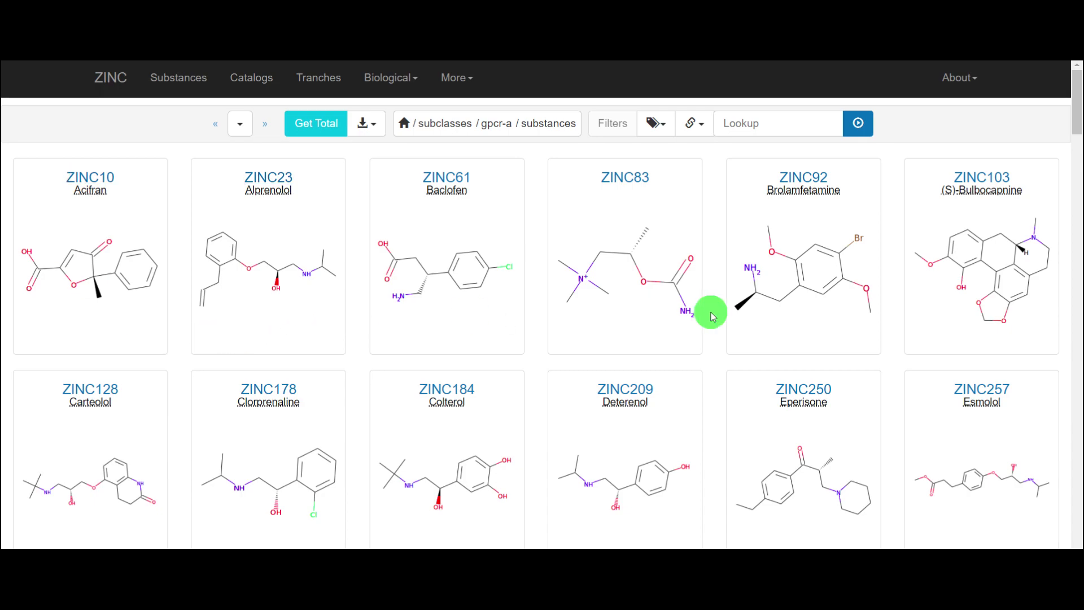
scroll(706, 316, down, 3)
scroll(705, 323, down, 18)
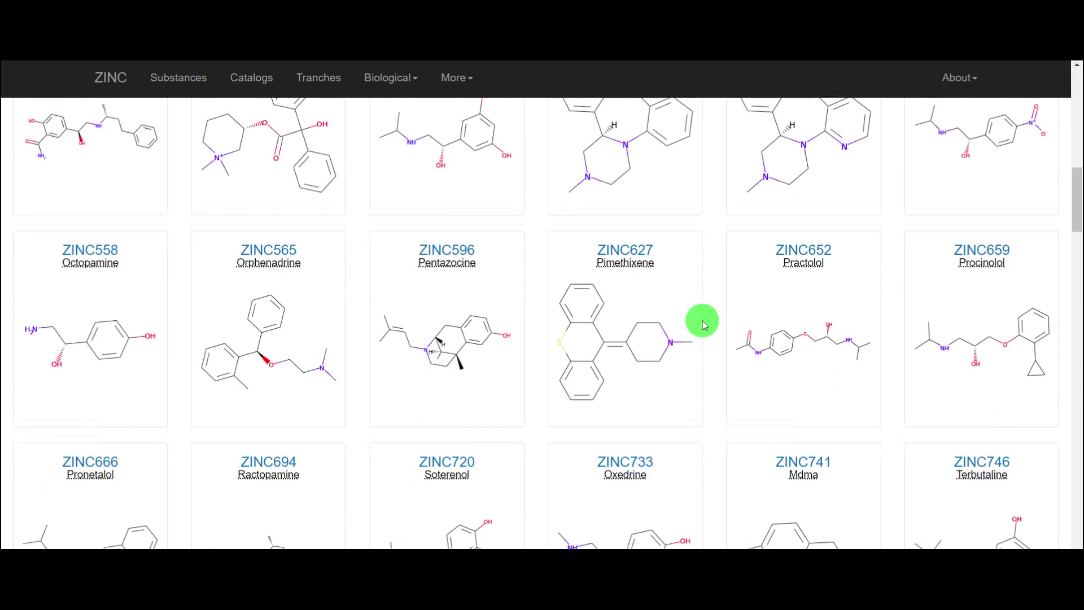
scroll(704, 325, down, 10)
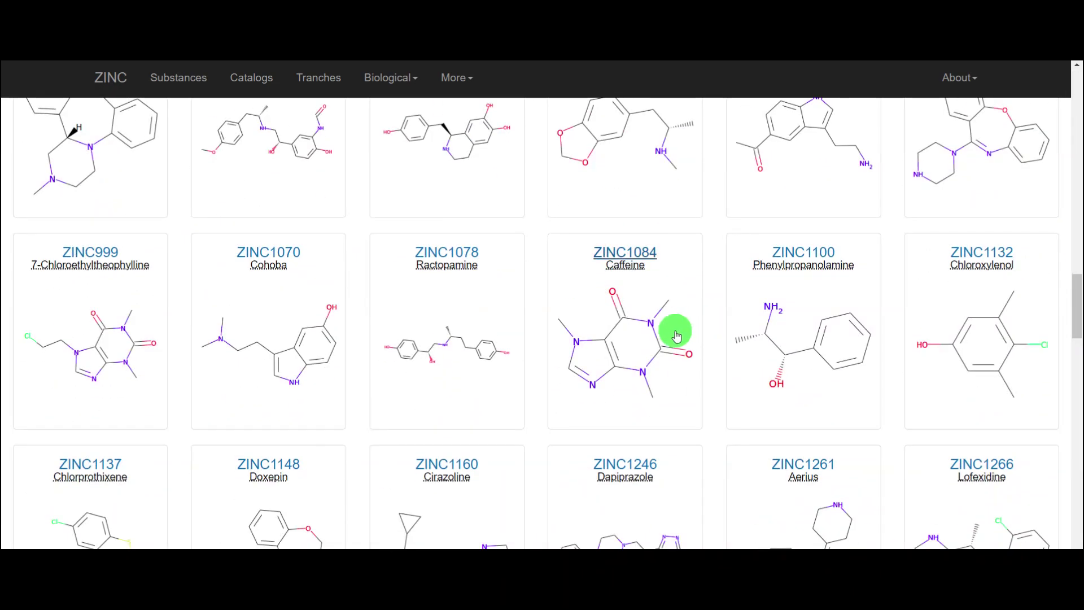
scroll(678, 327, up, 20)
scroll(670, 333, up, 4)
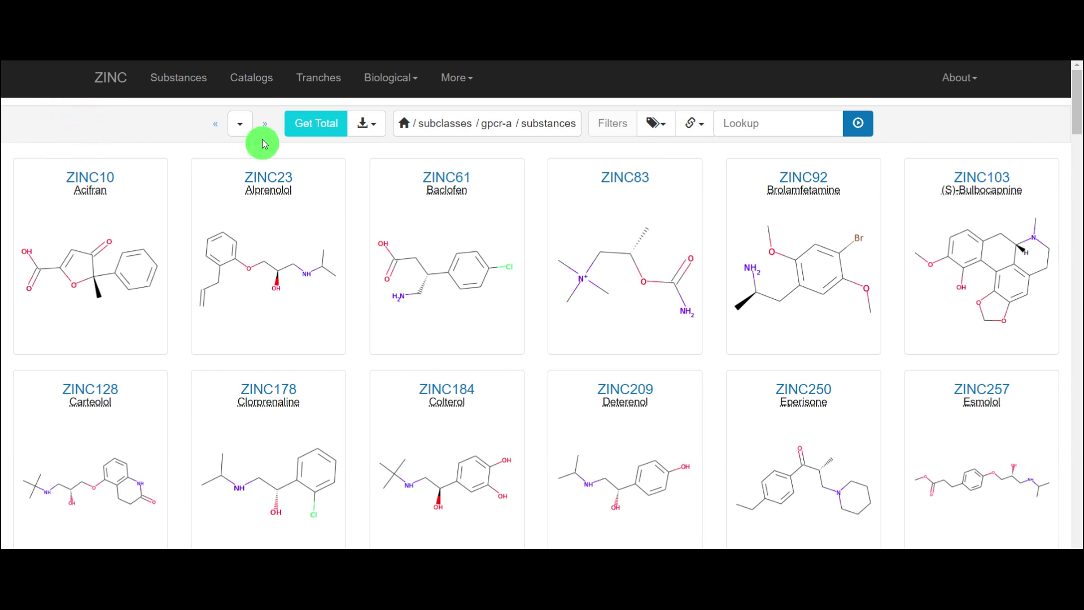
- Open the ZINC Credits page and review the acknowledged people, usage links, special mentions and software providers
click(957, 79)
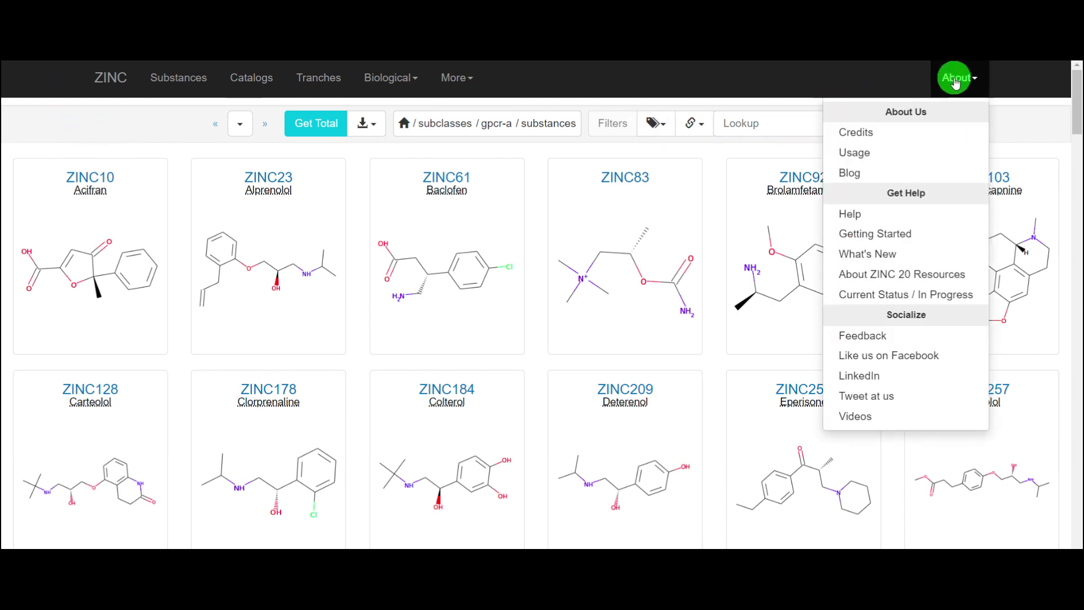
click(774, 207)
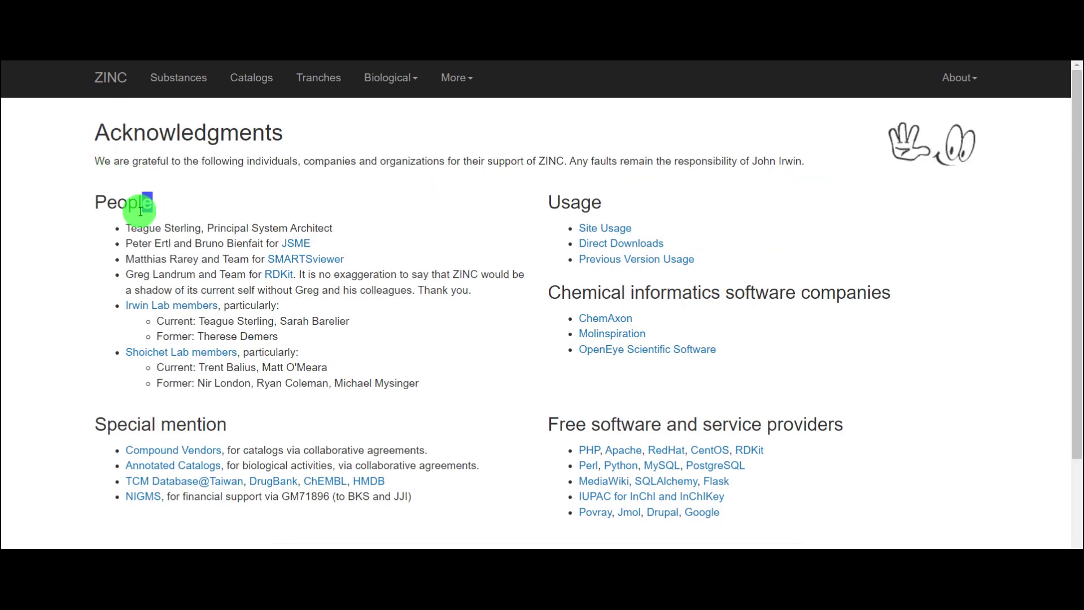
drag(141, 211, 92, 208)
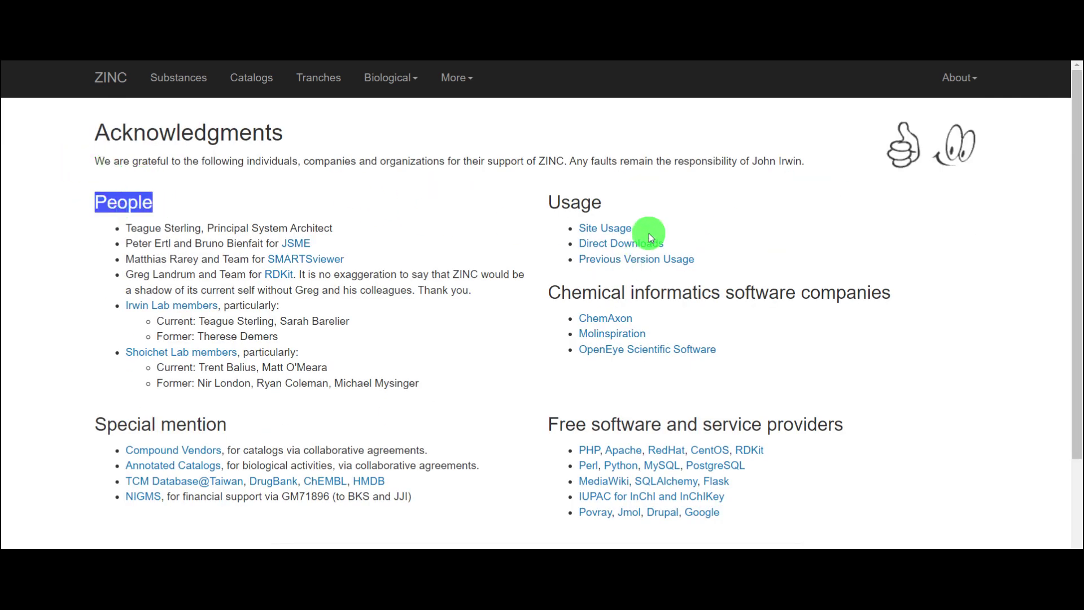
drag(614, 209, 562, 204)
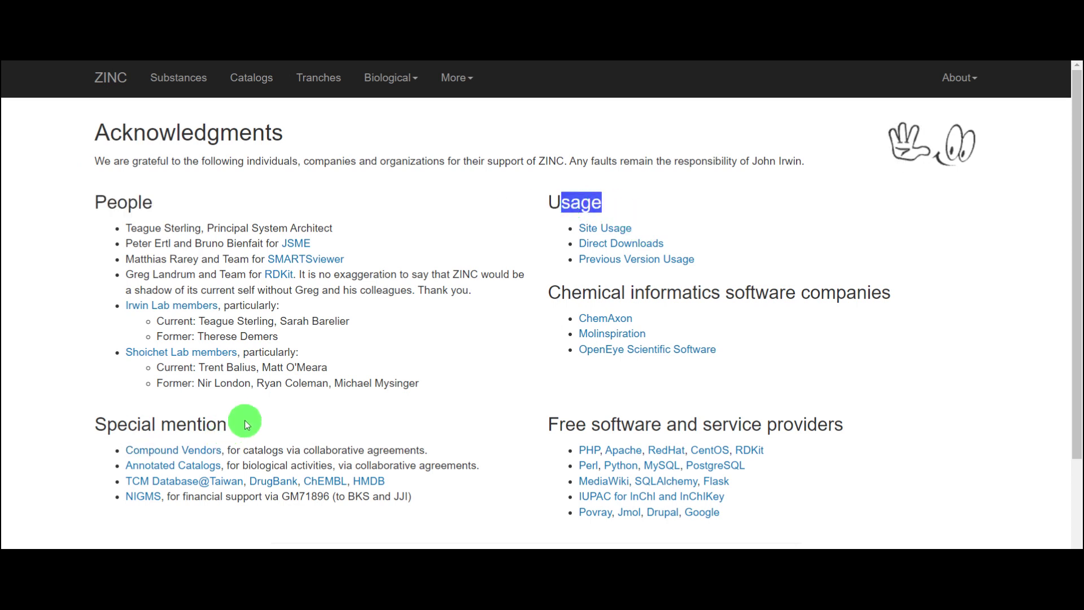
click(230, 434)
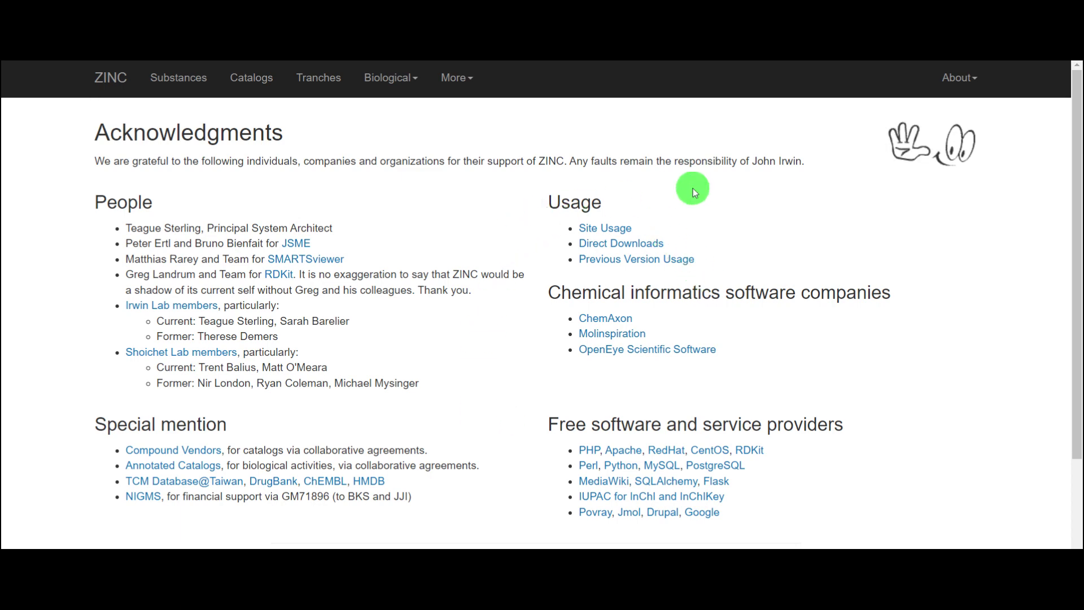
scroll(434, 468, down, 2)
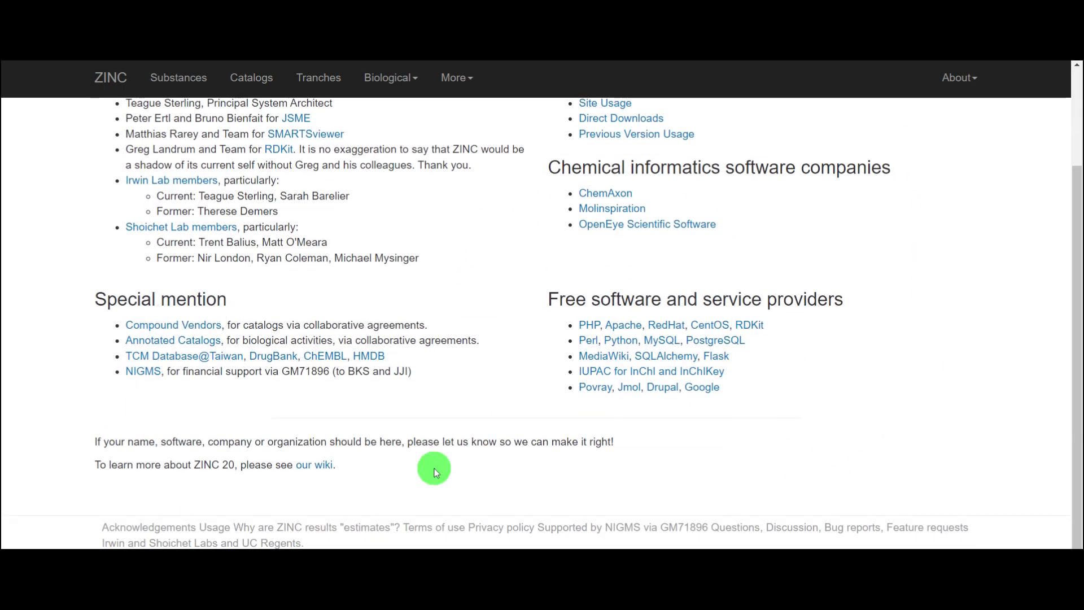
scroll(435, 468, up, 2)
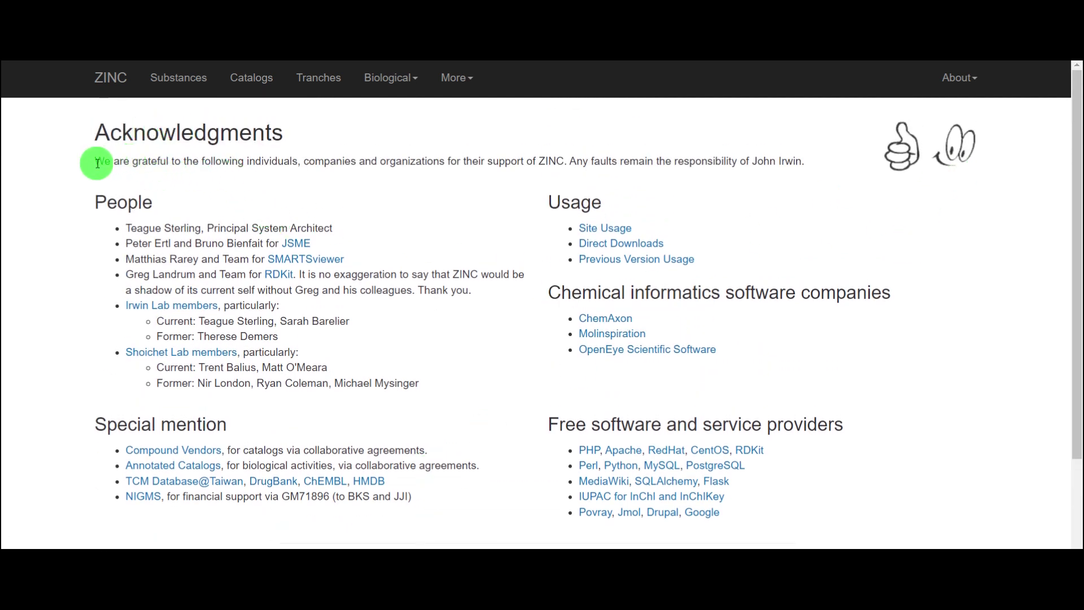
- Read the gratitude statement beneath the Acknowledgments heading
drag(96, 161, 813, 164)
click(810, 189)
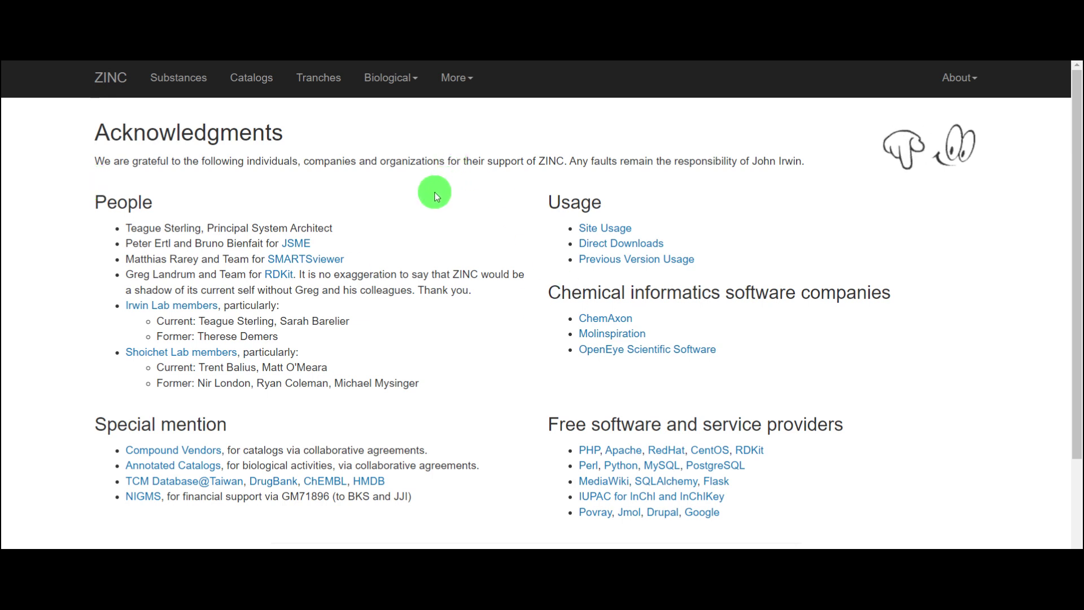
- Return to the ZINC20 home page and review its resource sections, sample questions, news and the paragraph on how to cite ZINC
click(125, 89)
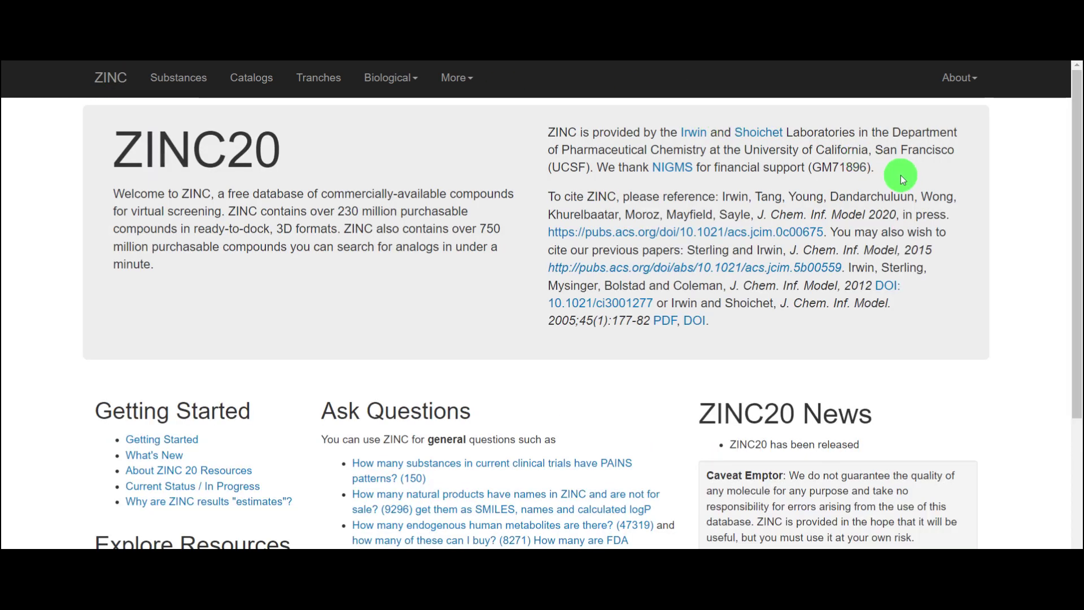
scroll(824, 333, down, 3)
scroll(824, 334, down, 1)
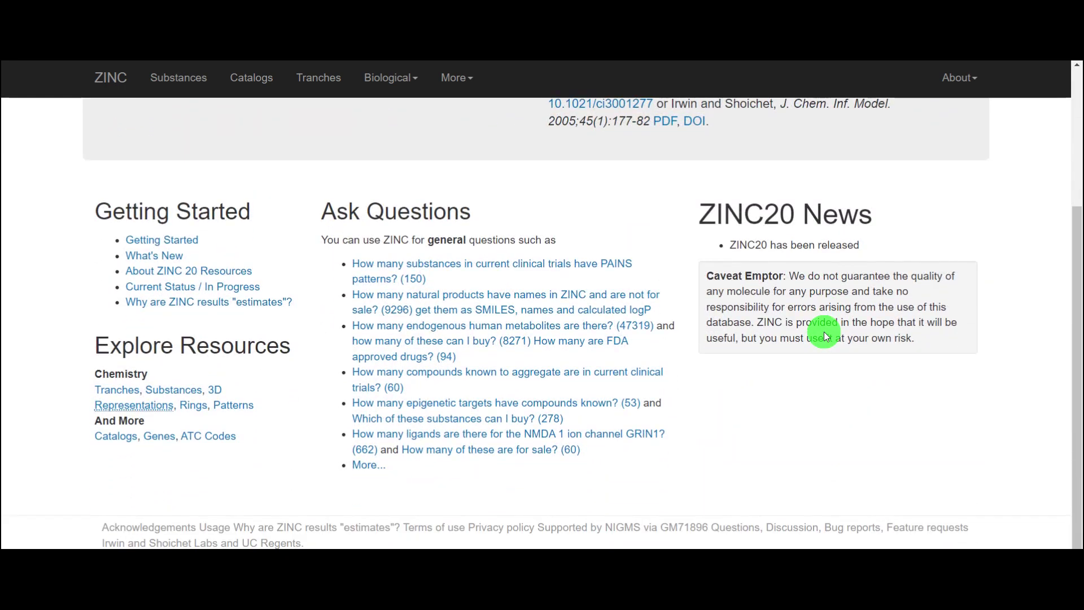
scroll(823, 335, up, 4)
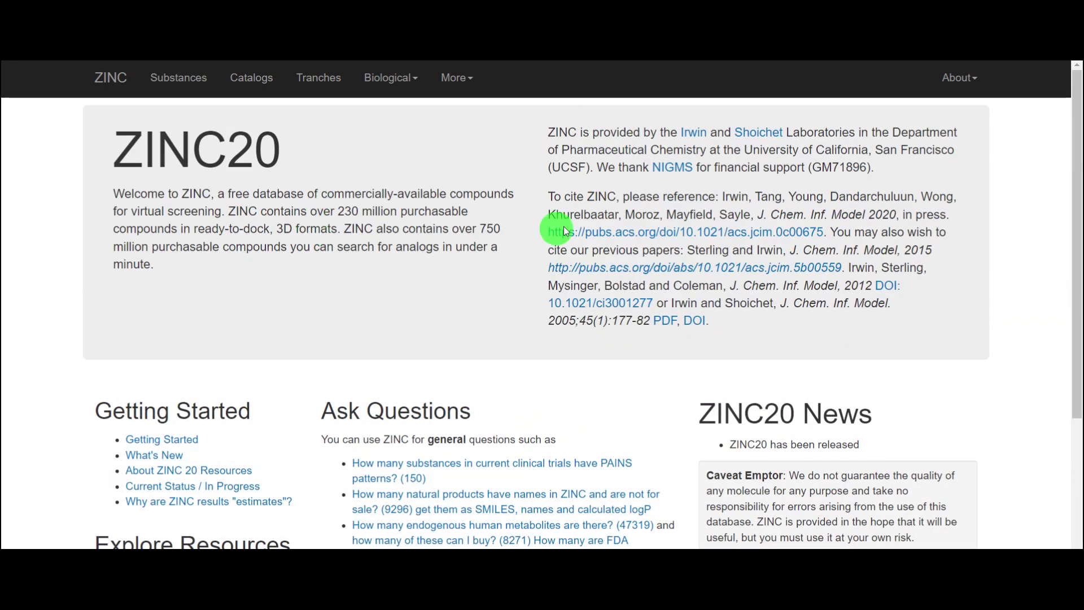
drag(728, 320, 548, 194)
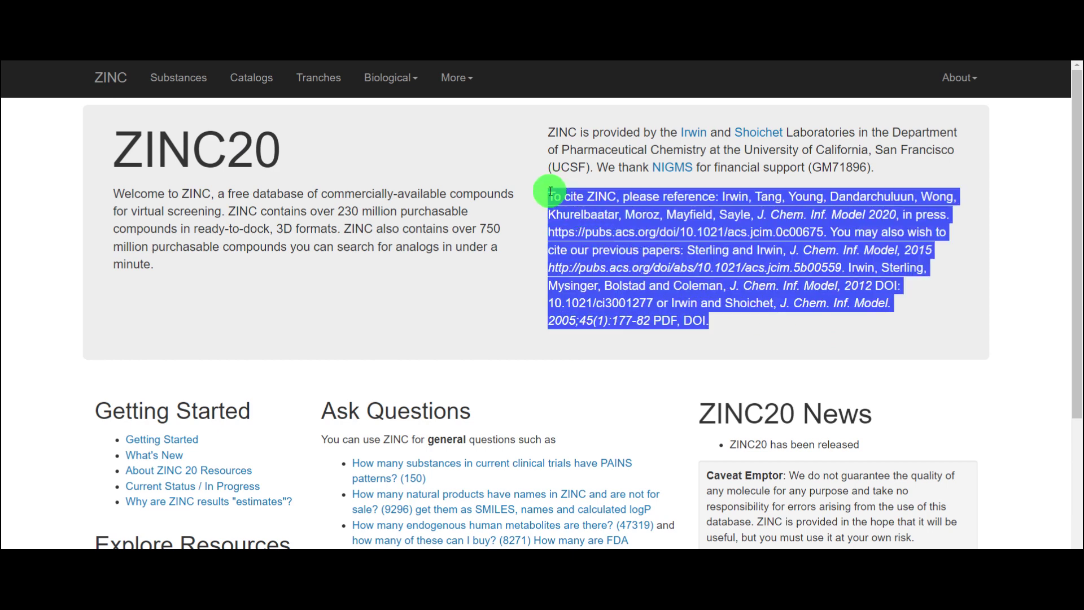
click(321, 157)
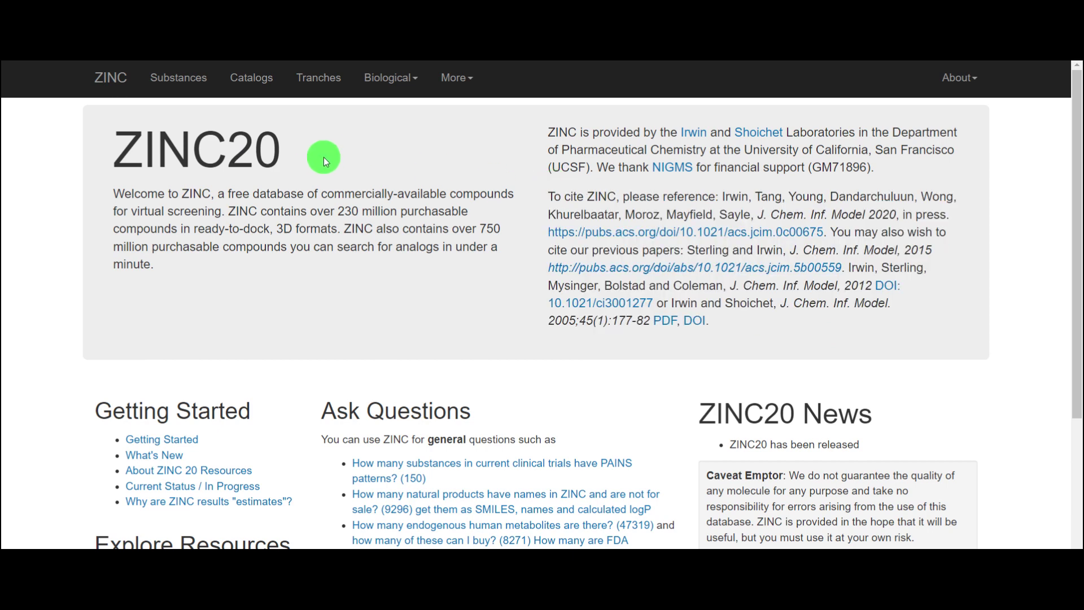